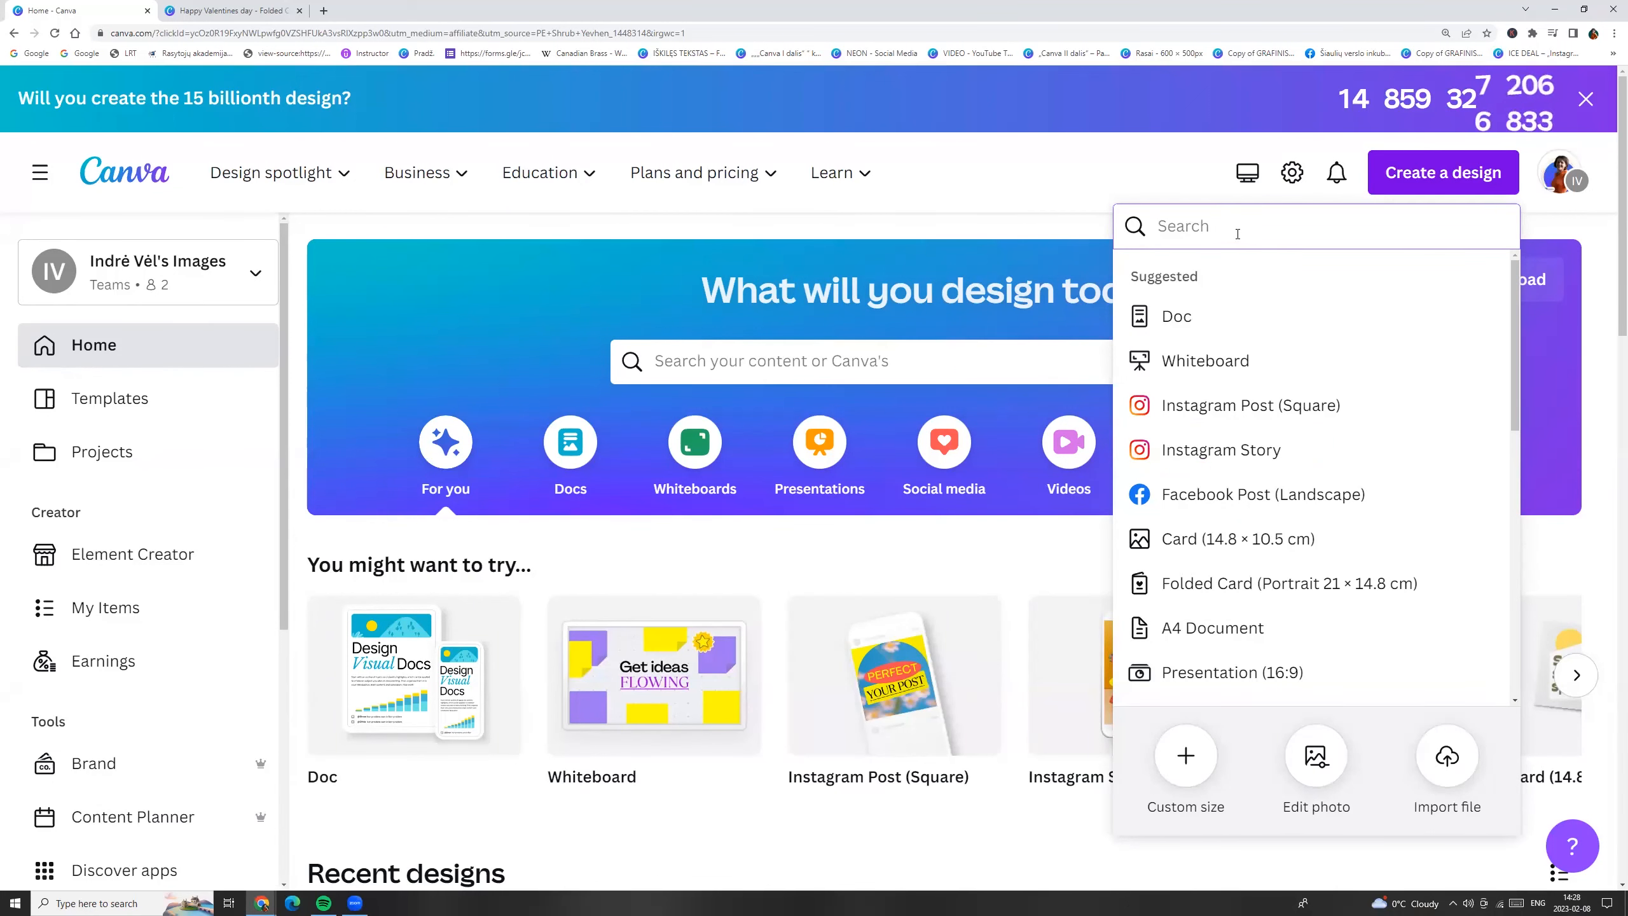
# Create a Folded Card (Portrait 21 × 14.8 cm) design and close it, returning to the Happy Valentines day design
pyautogui.write('folded ')
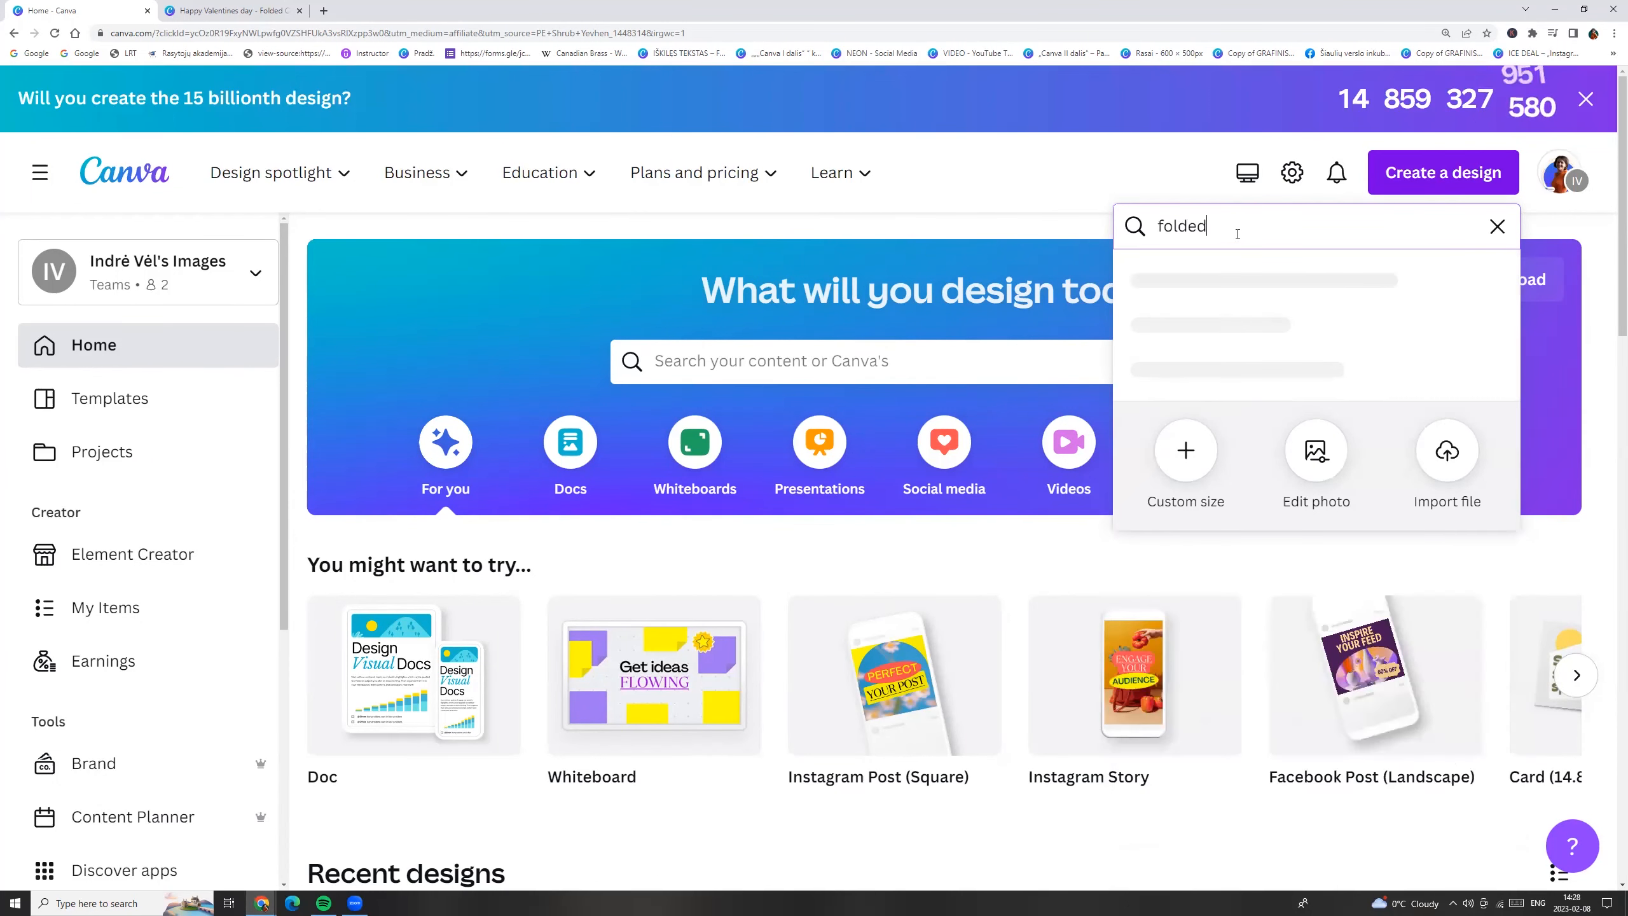
pyautogui.write('card')
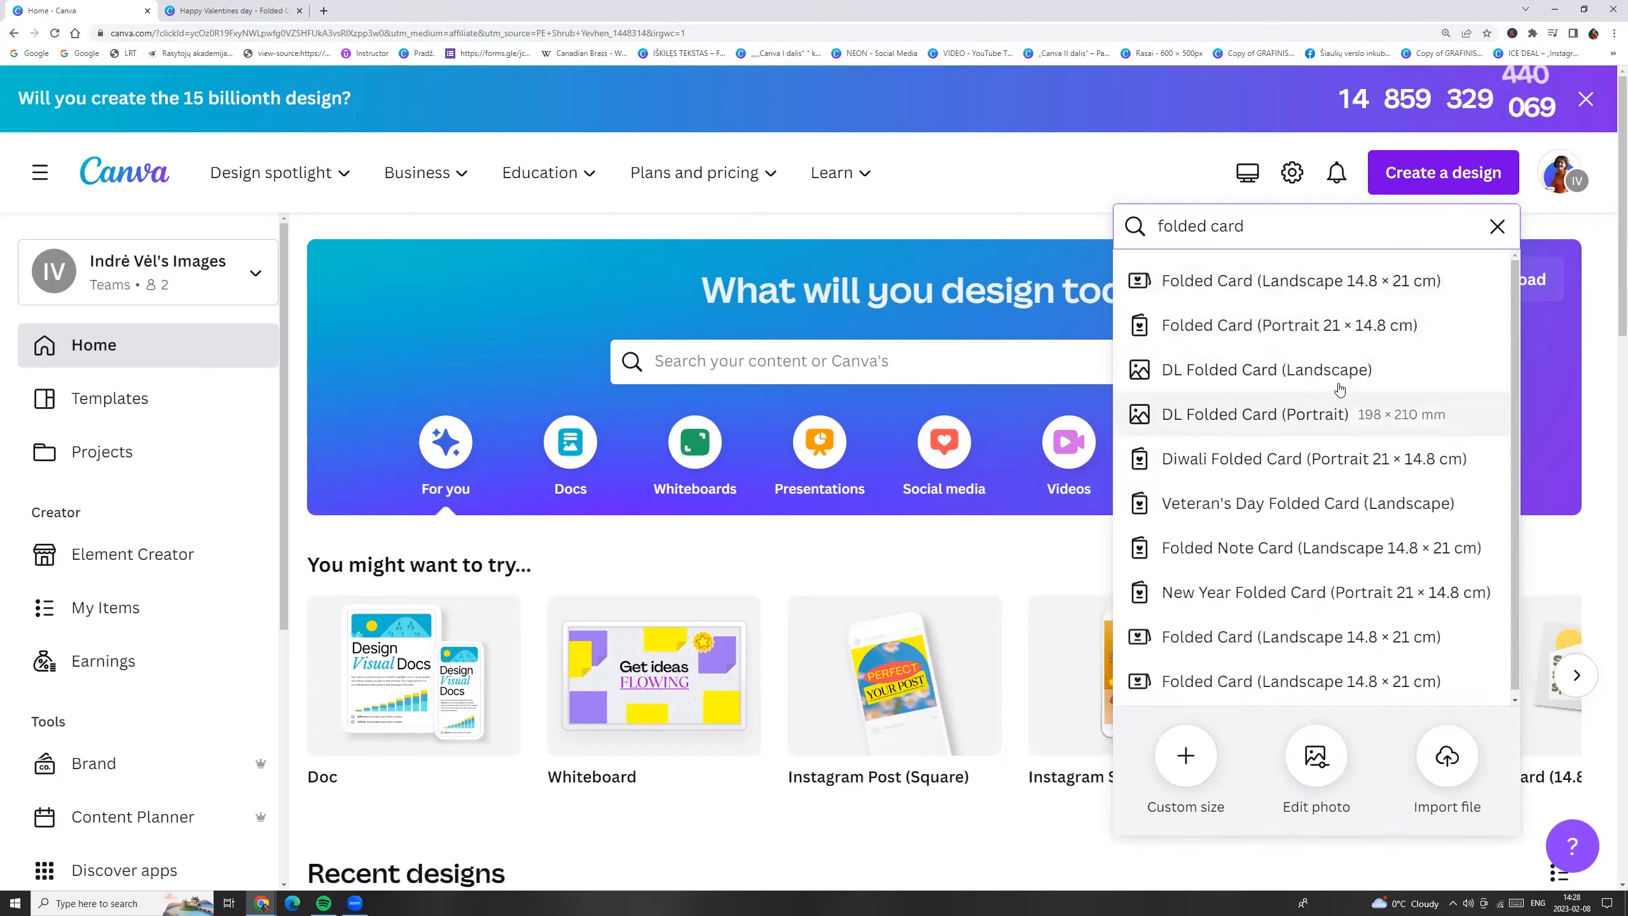
pyautogui.click(1196, 332)
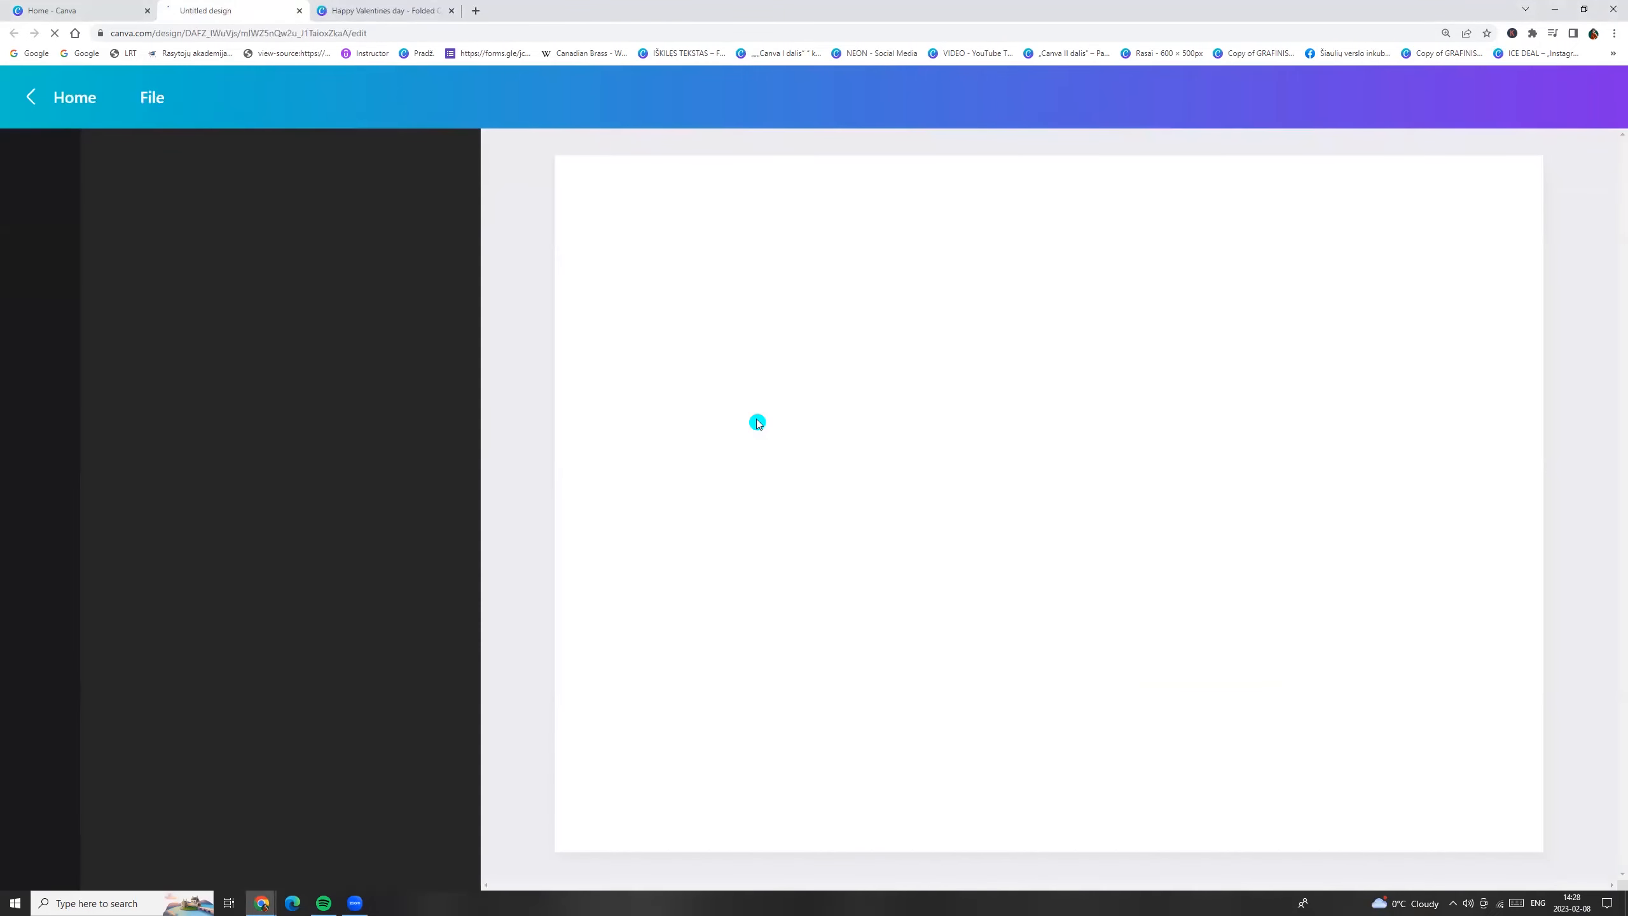
pyautogui.hotkey('ctrl', 'w')
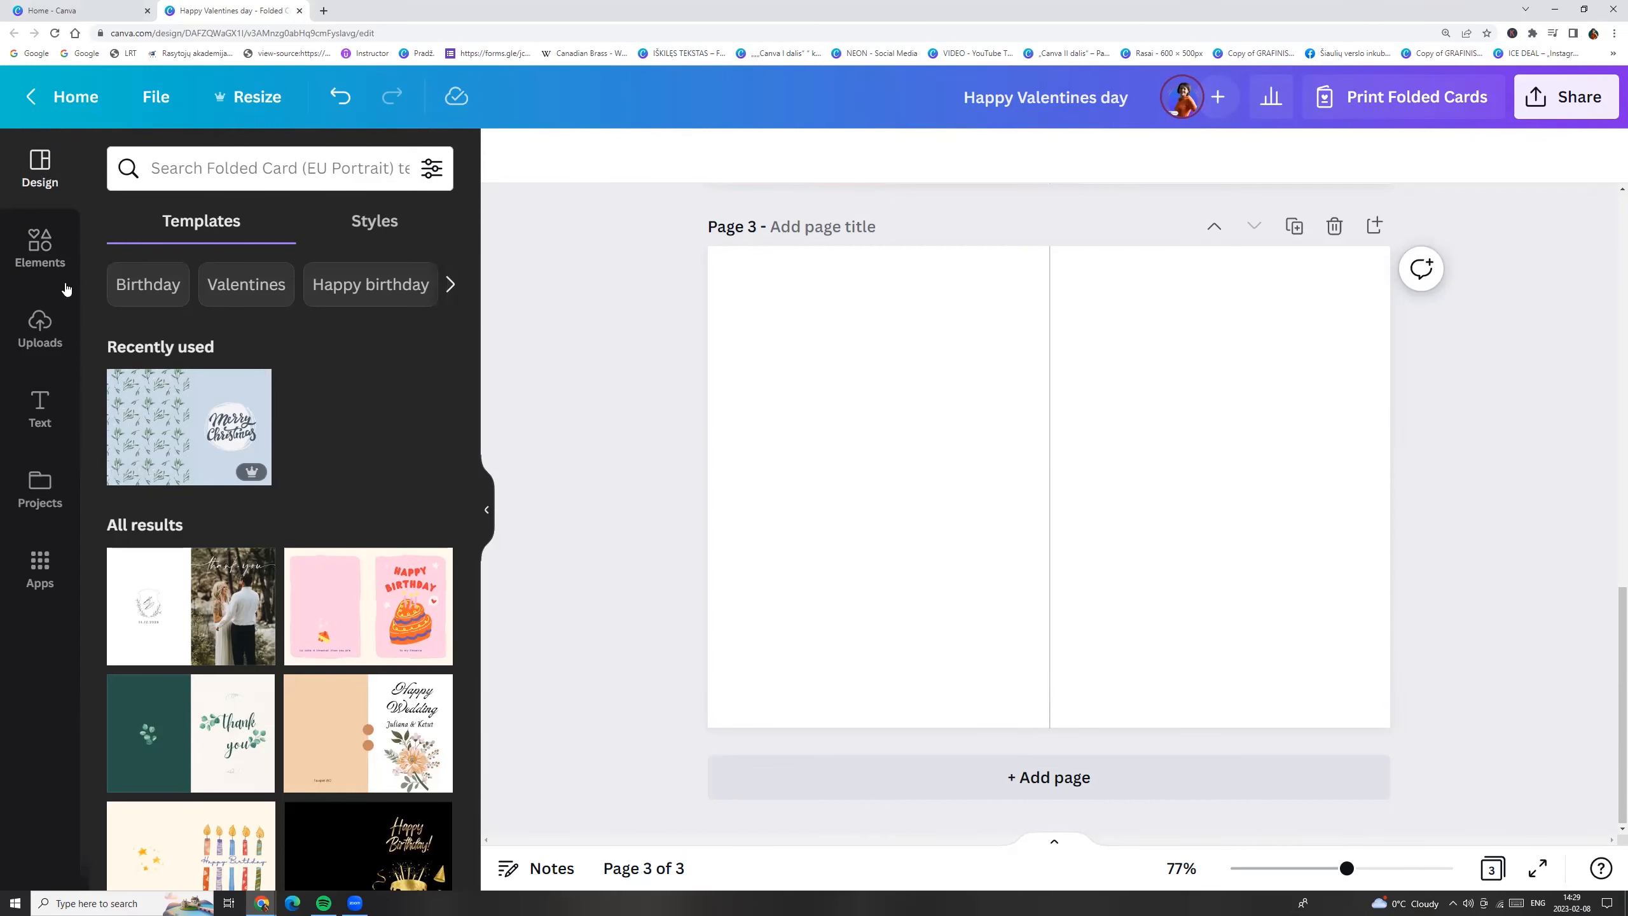
pyautogui.scroll(-10, 245, 595)
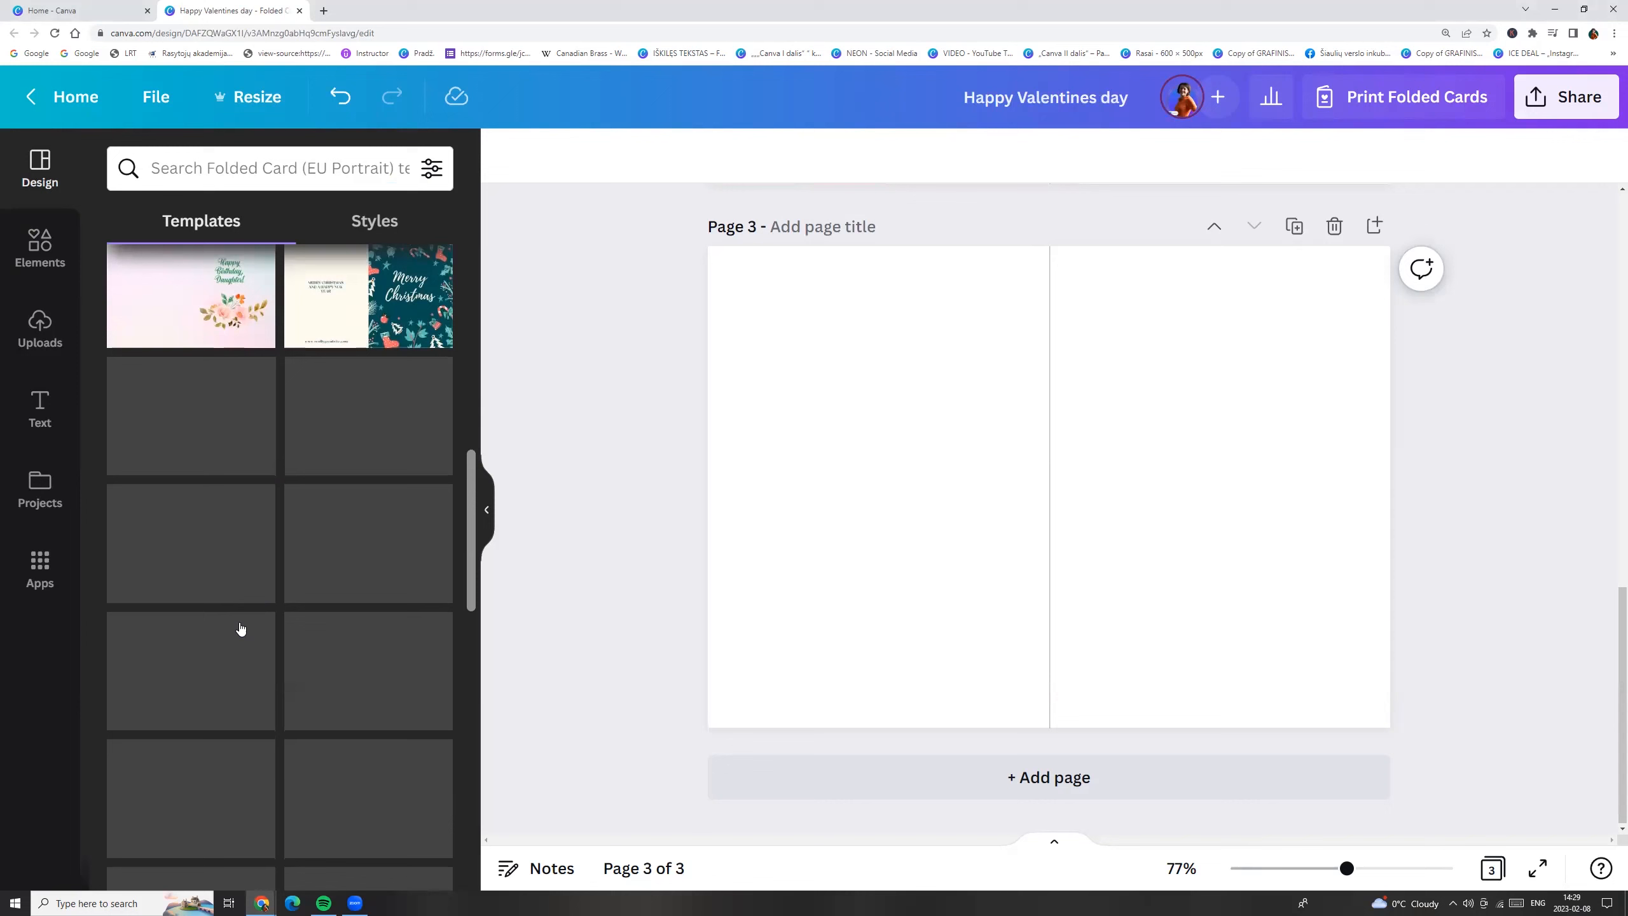
pyautogui.scroll(-5, 241, 628)
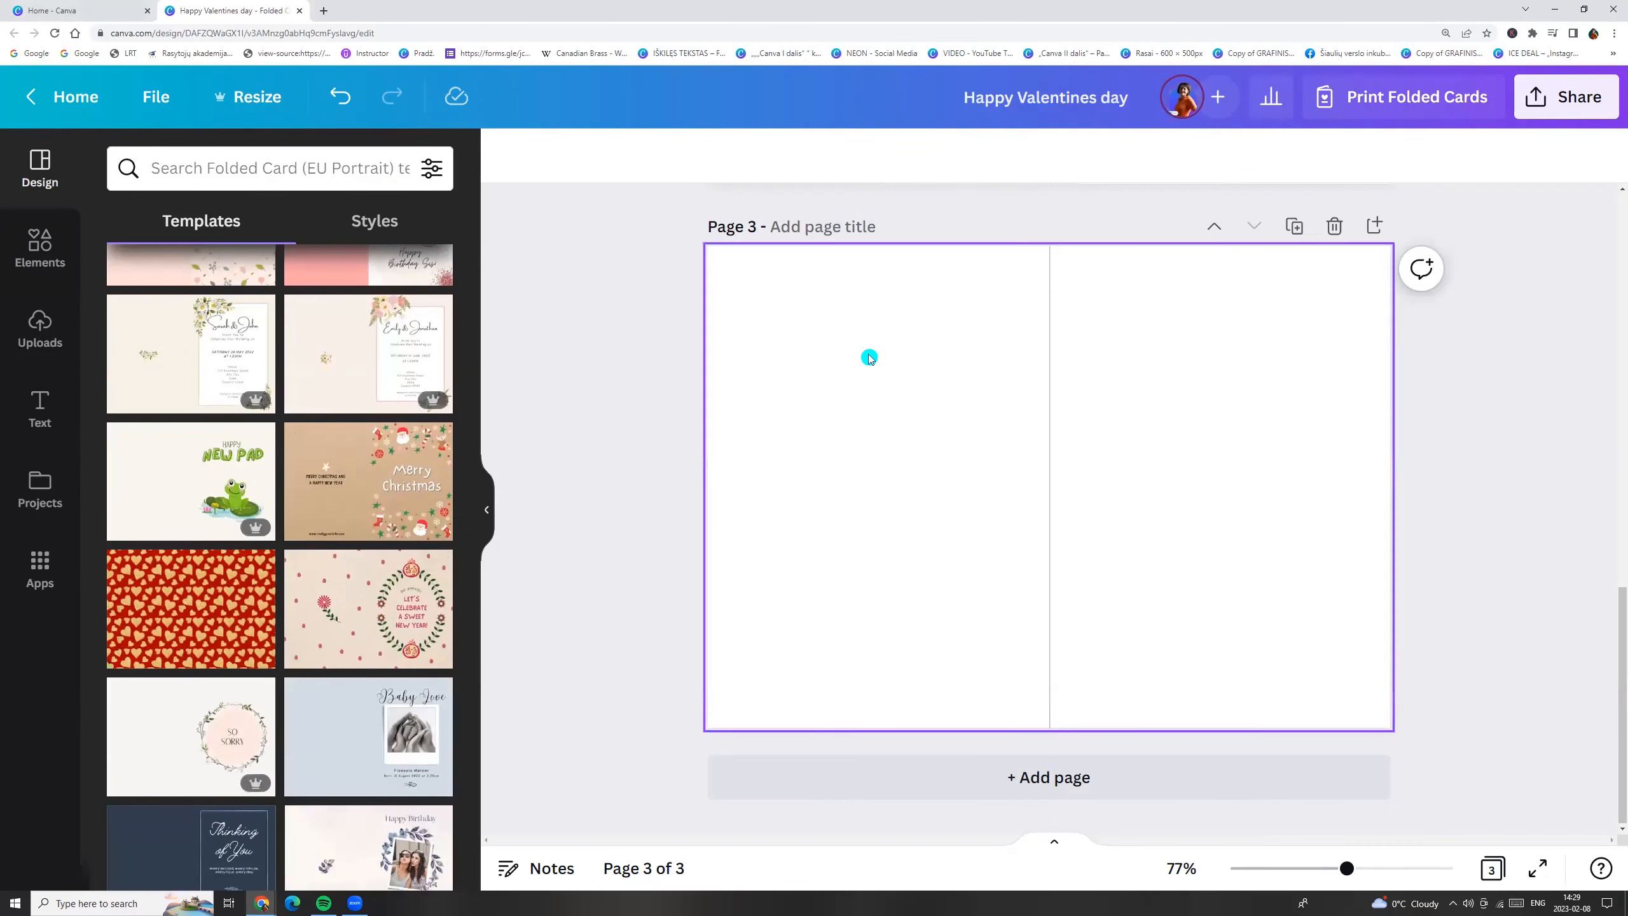
# Set the page 3 background to the off-white document colour #FFF9F4
pyautogui.click(869, 357)
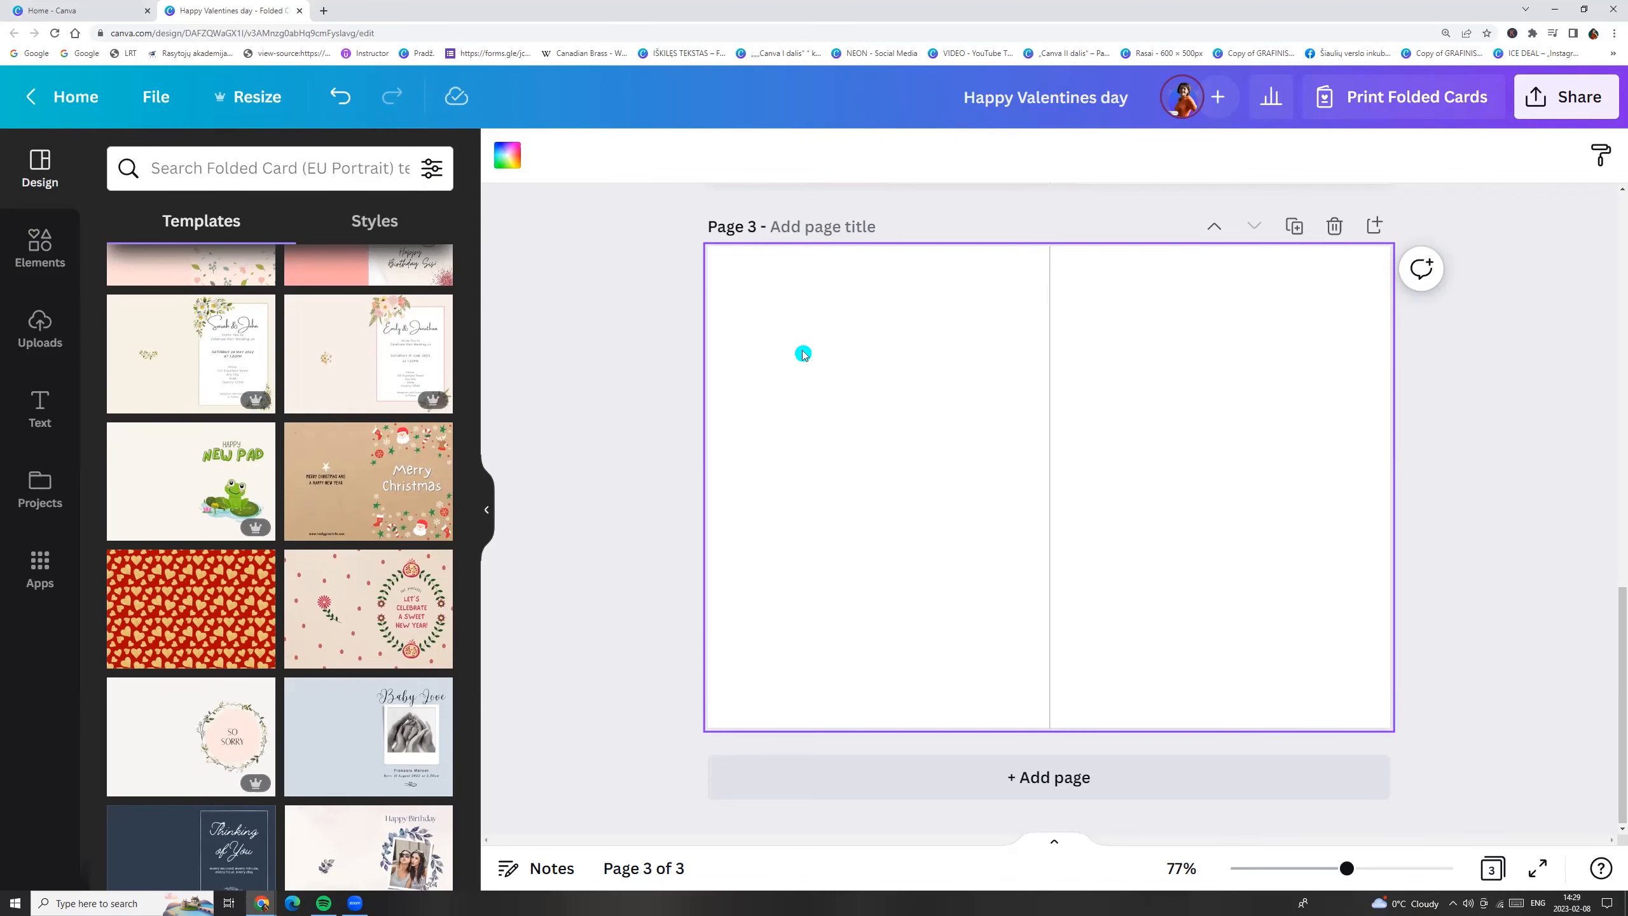
pyautogui.click(508, 156)
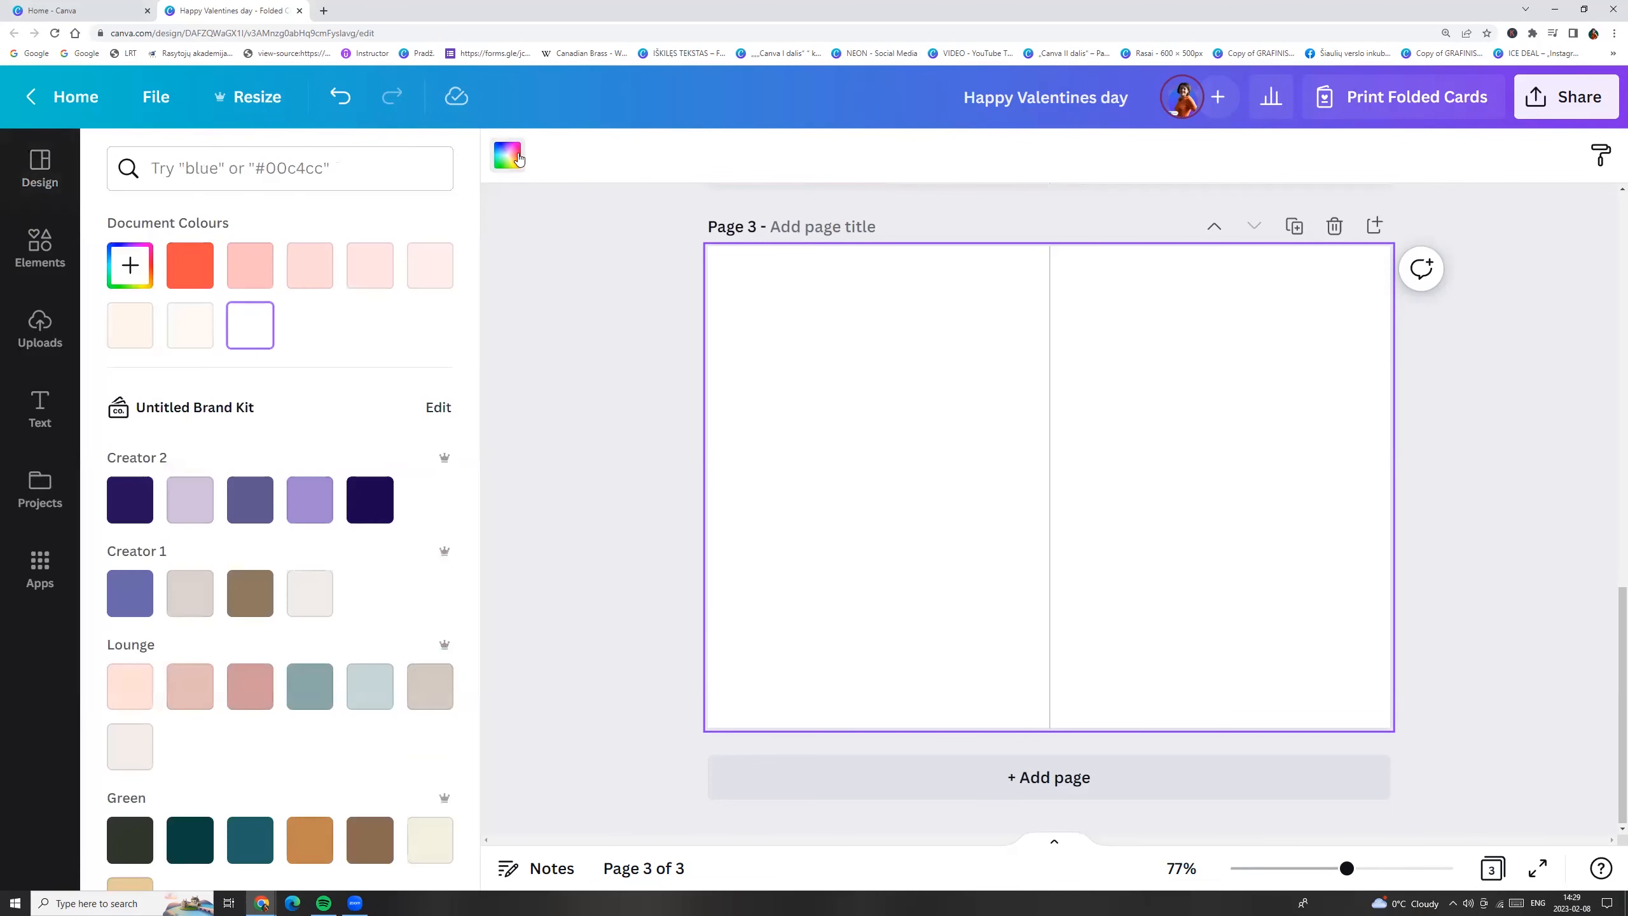
pyautogui.click(201, 337)
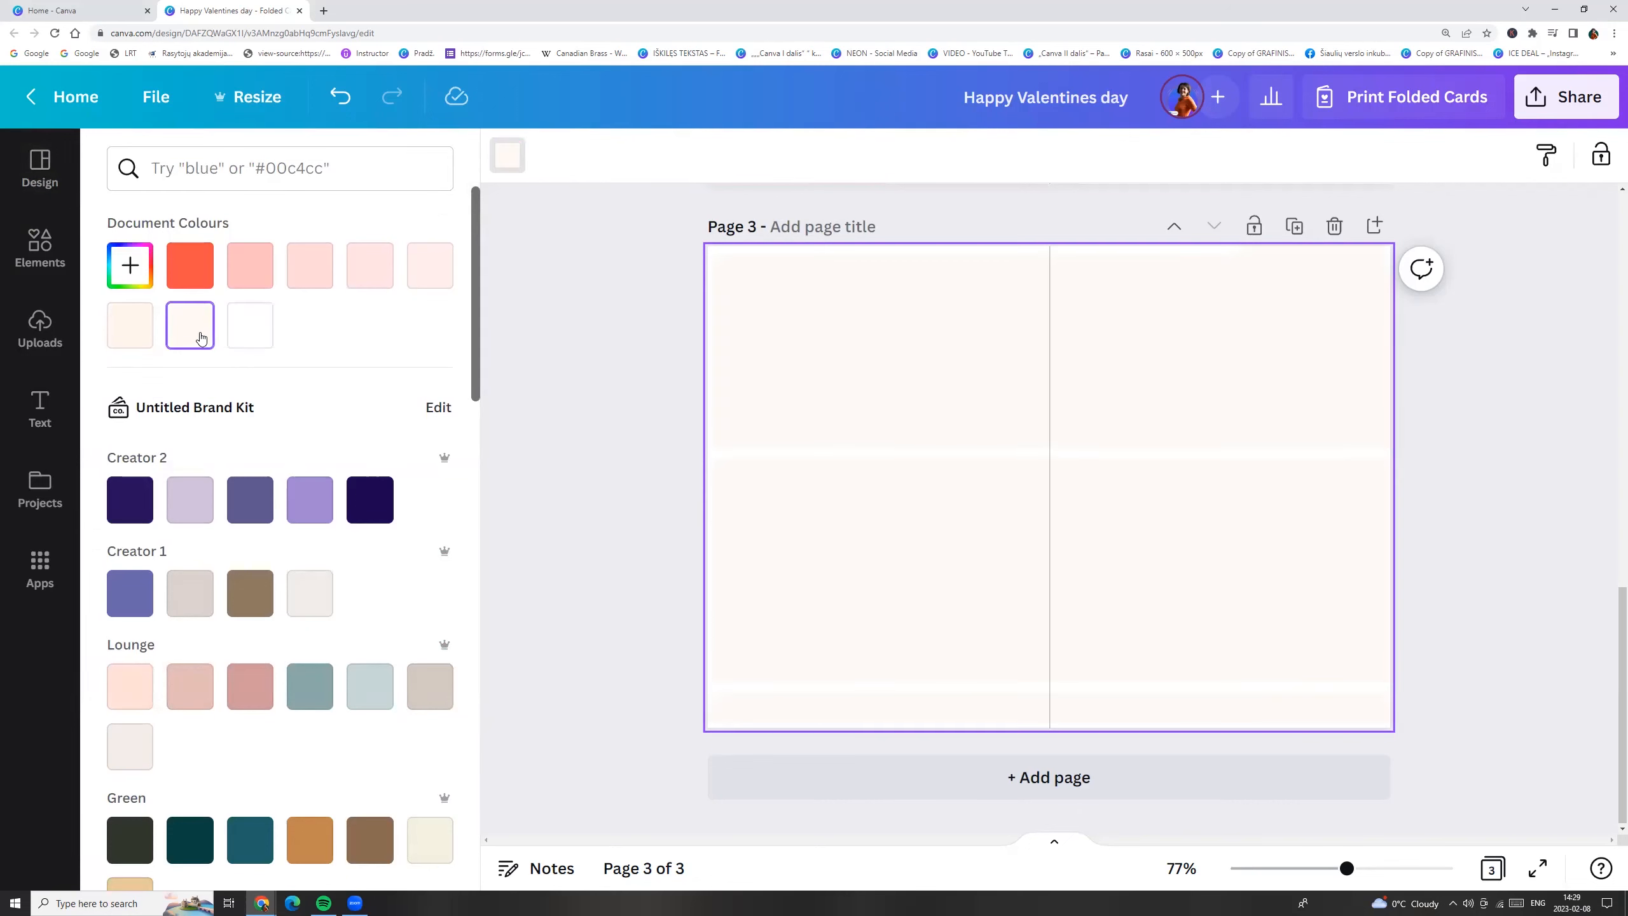
pyautogui.click(130, 265)
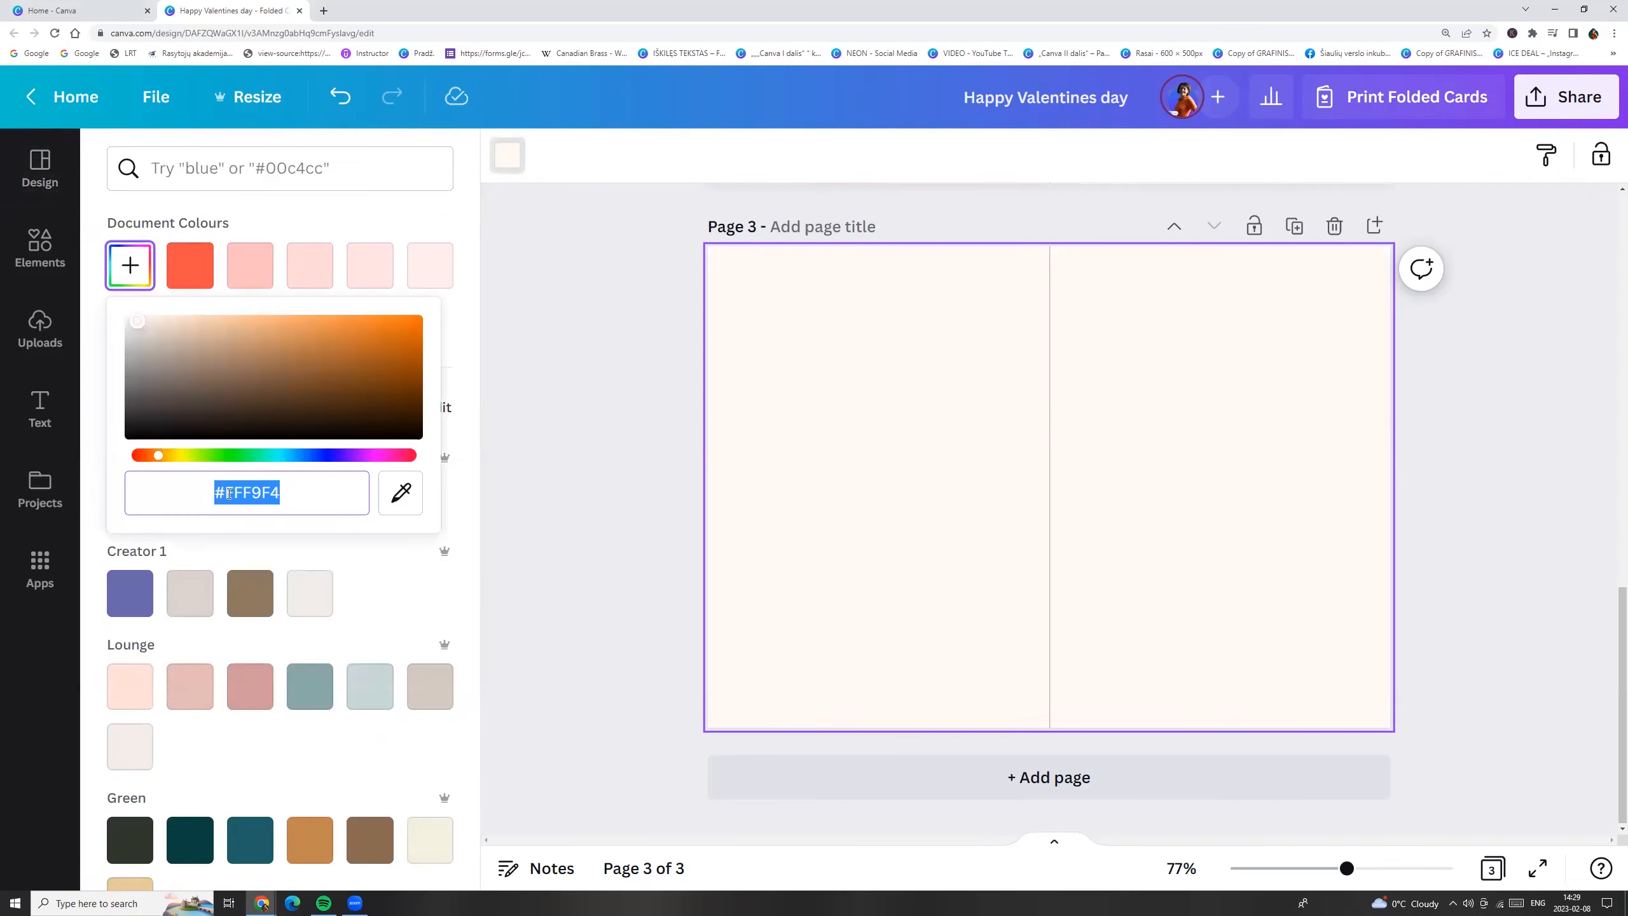
pyautogui.click(833, 397)
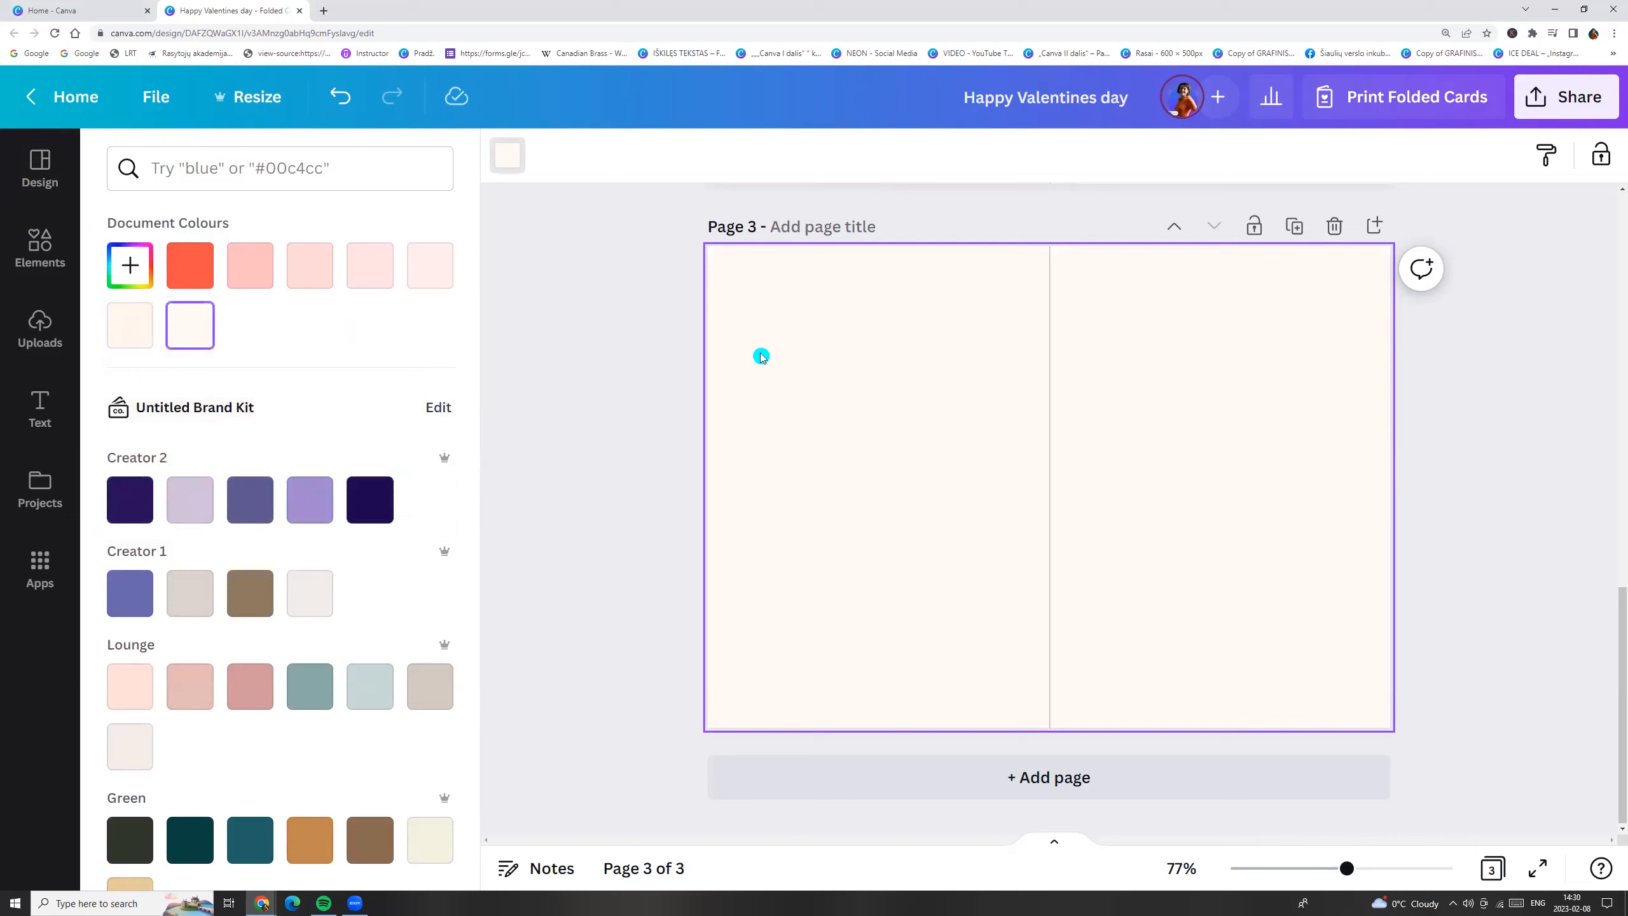
# Search the elements for "valentine" and limit the results to graphics
pyautogui.click(32, 250)
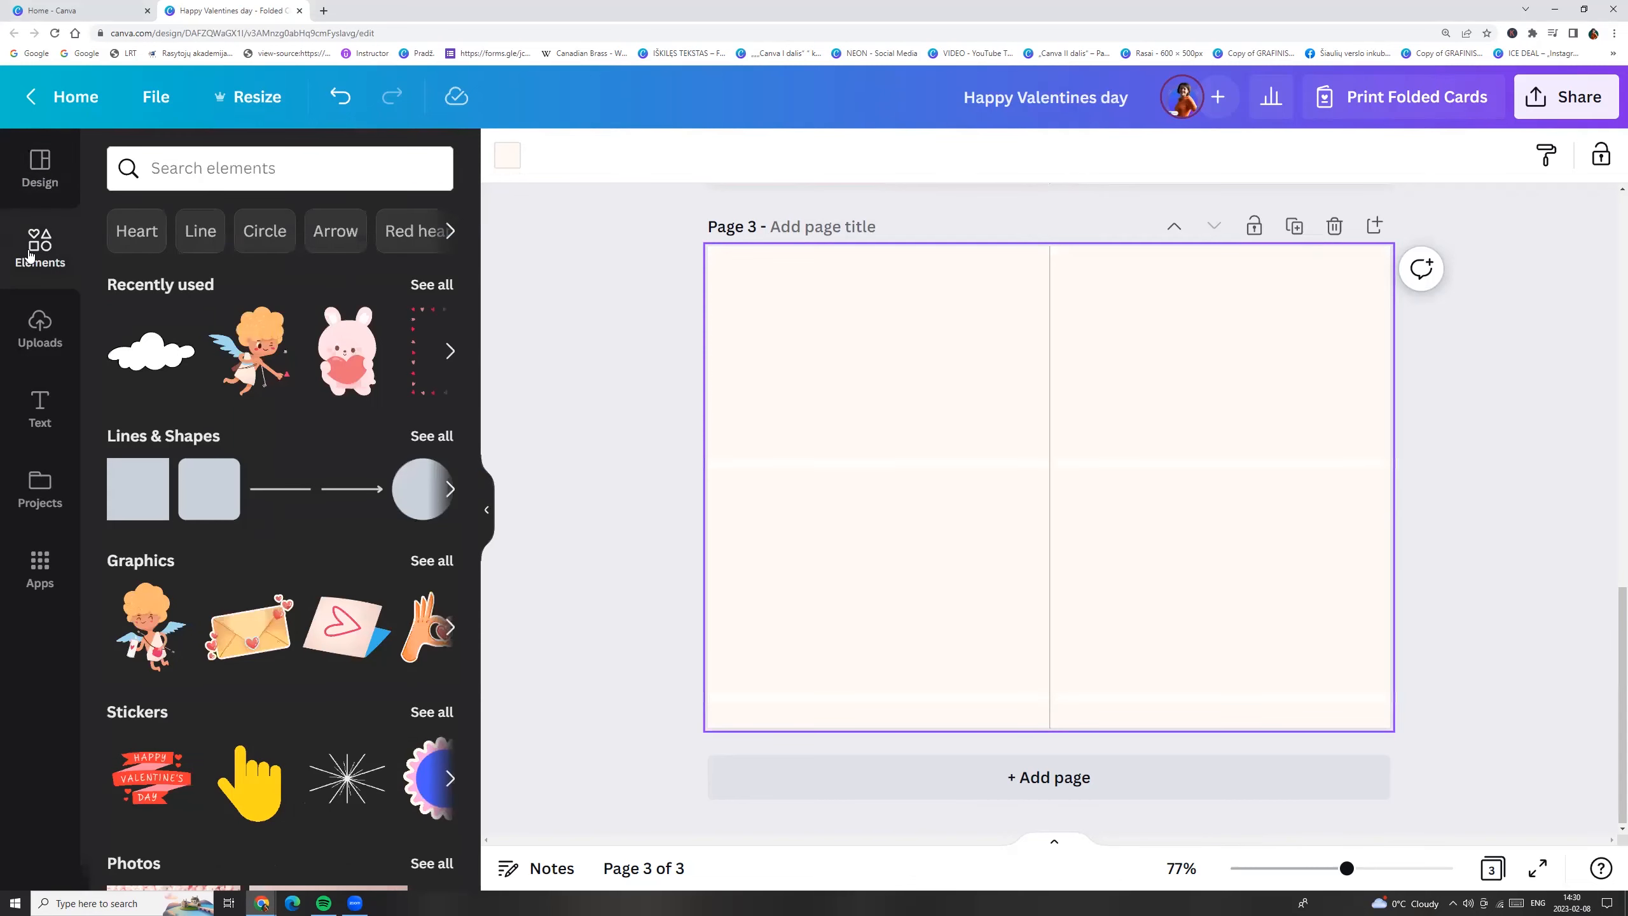
pyautogui.click(175, 168)
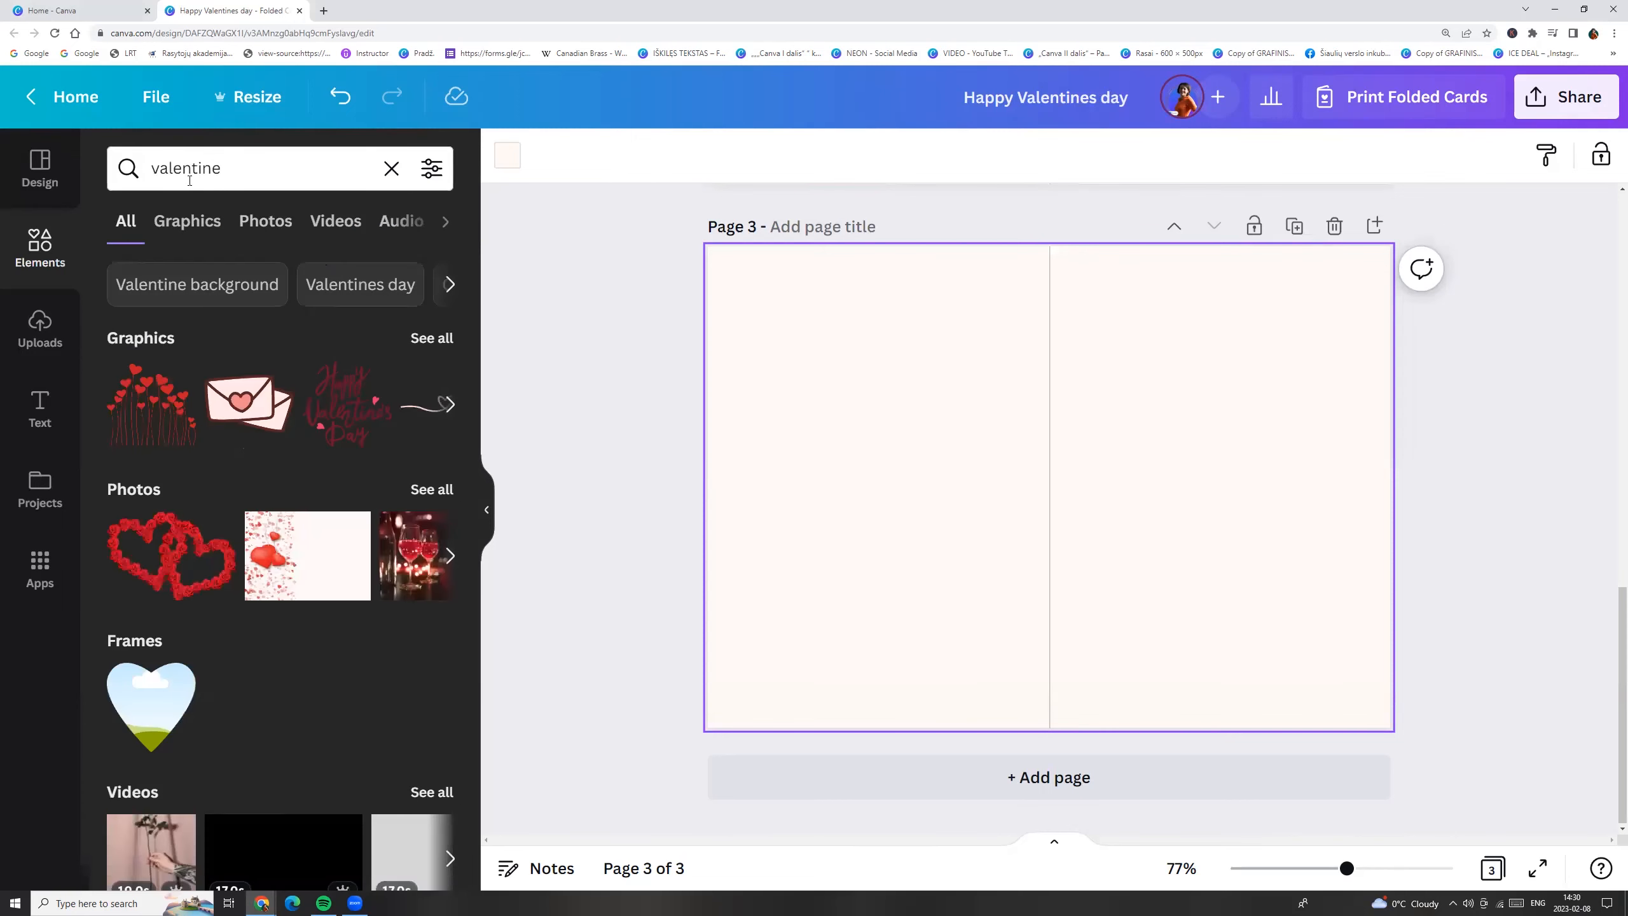
pyautogui.click(196, 224)
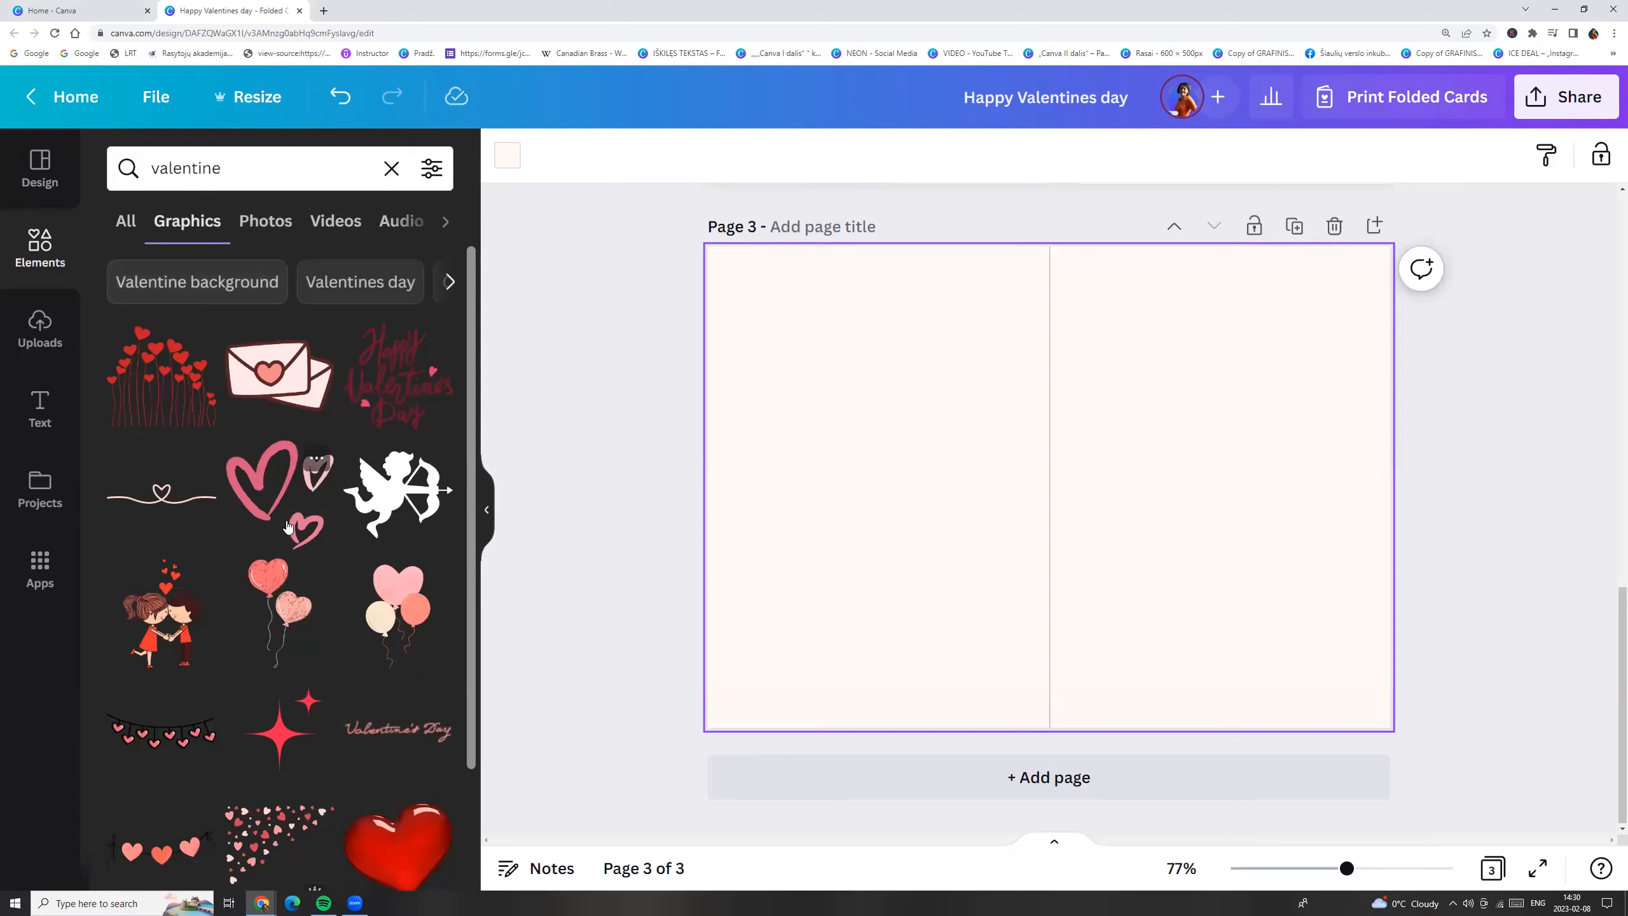
# Add the cupid with bow and arrow graphic, shrink it and place it in the upper-left corner of page 3's left panel
pyautogui.scroll(-10, 289, 527)
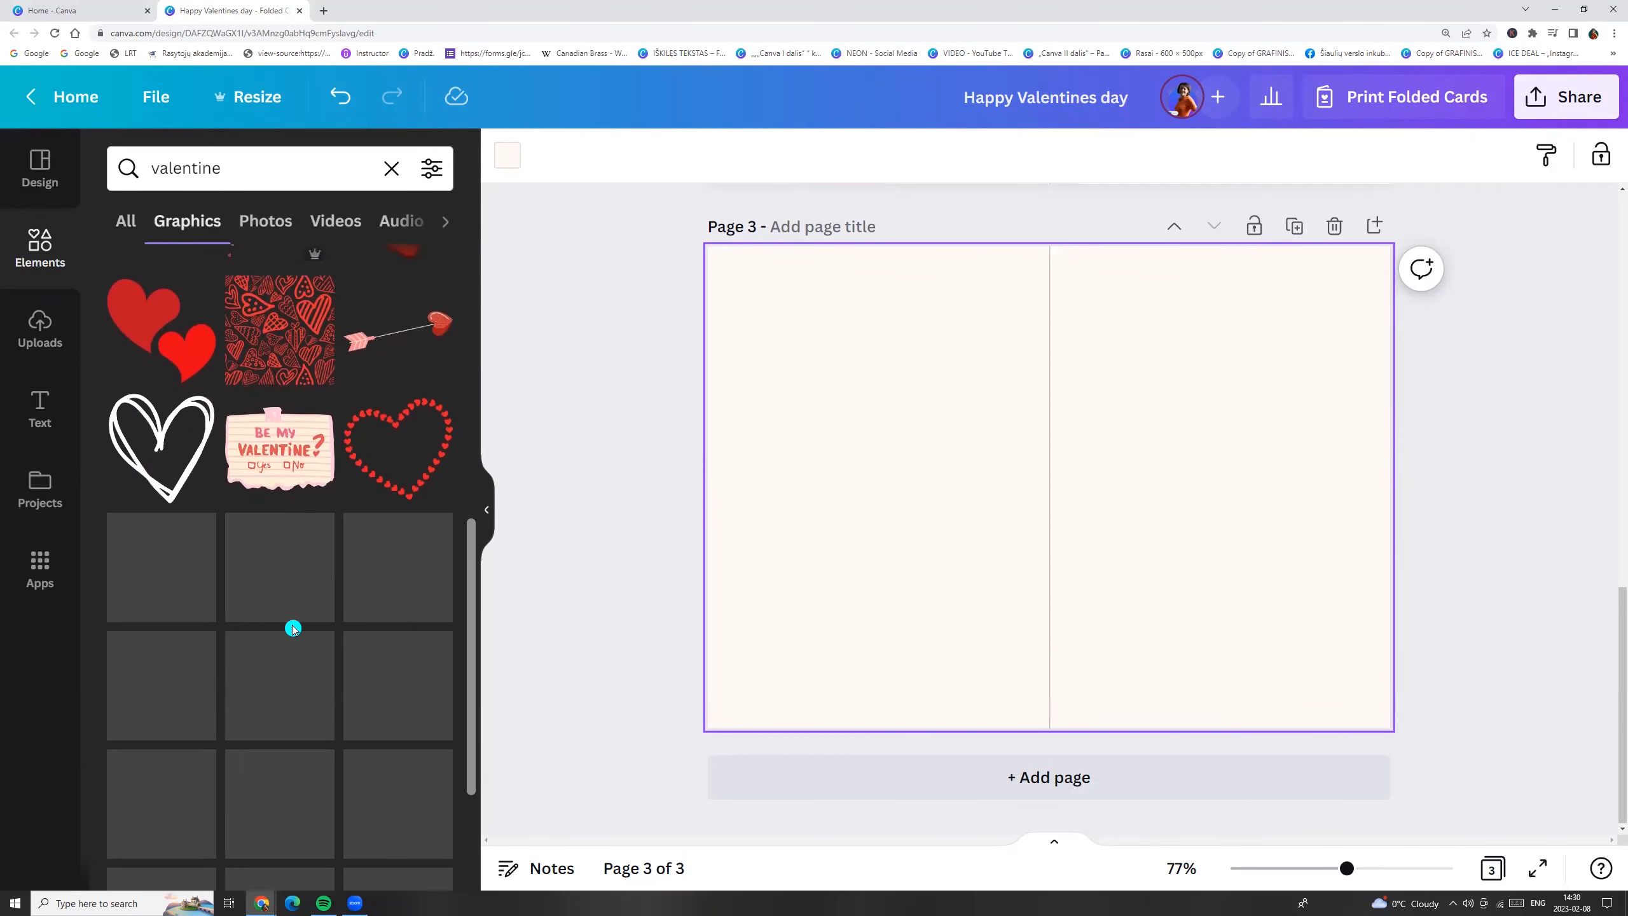
pyautogui.scroll(-5, 298, 648)
pyautogui.scroll(-10, 340, 658)
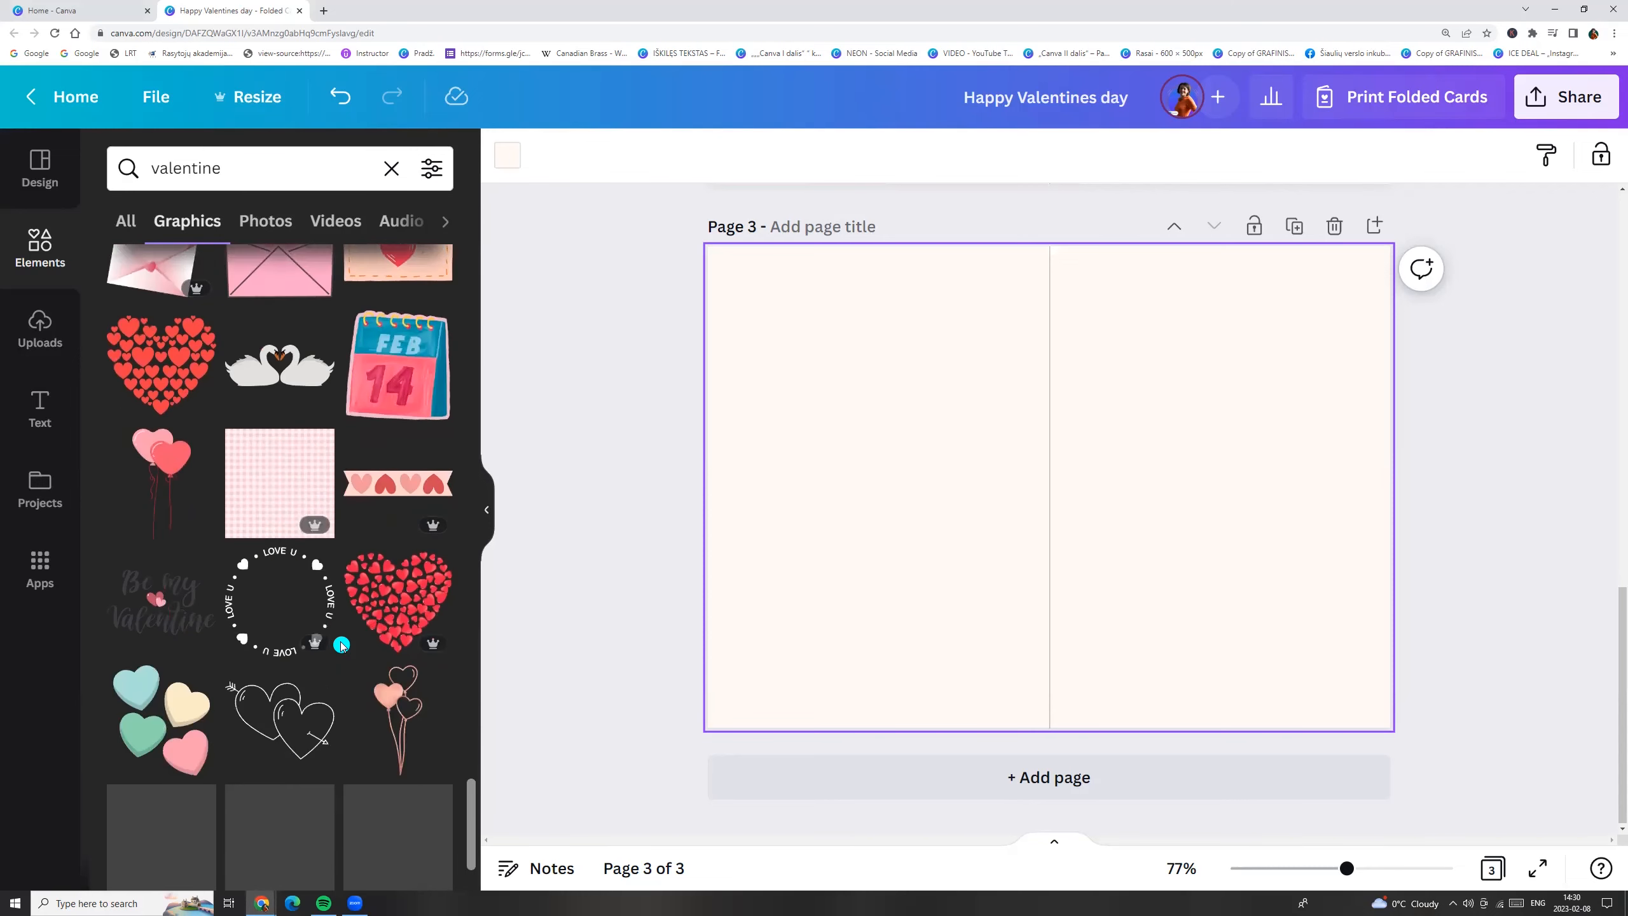
pyautogui.scroll(-10, 341, 645)
pyautogui.click(314, 371)
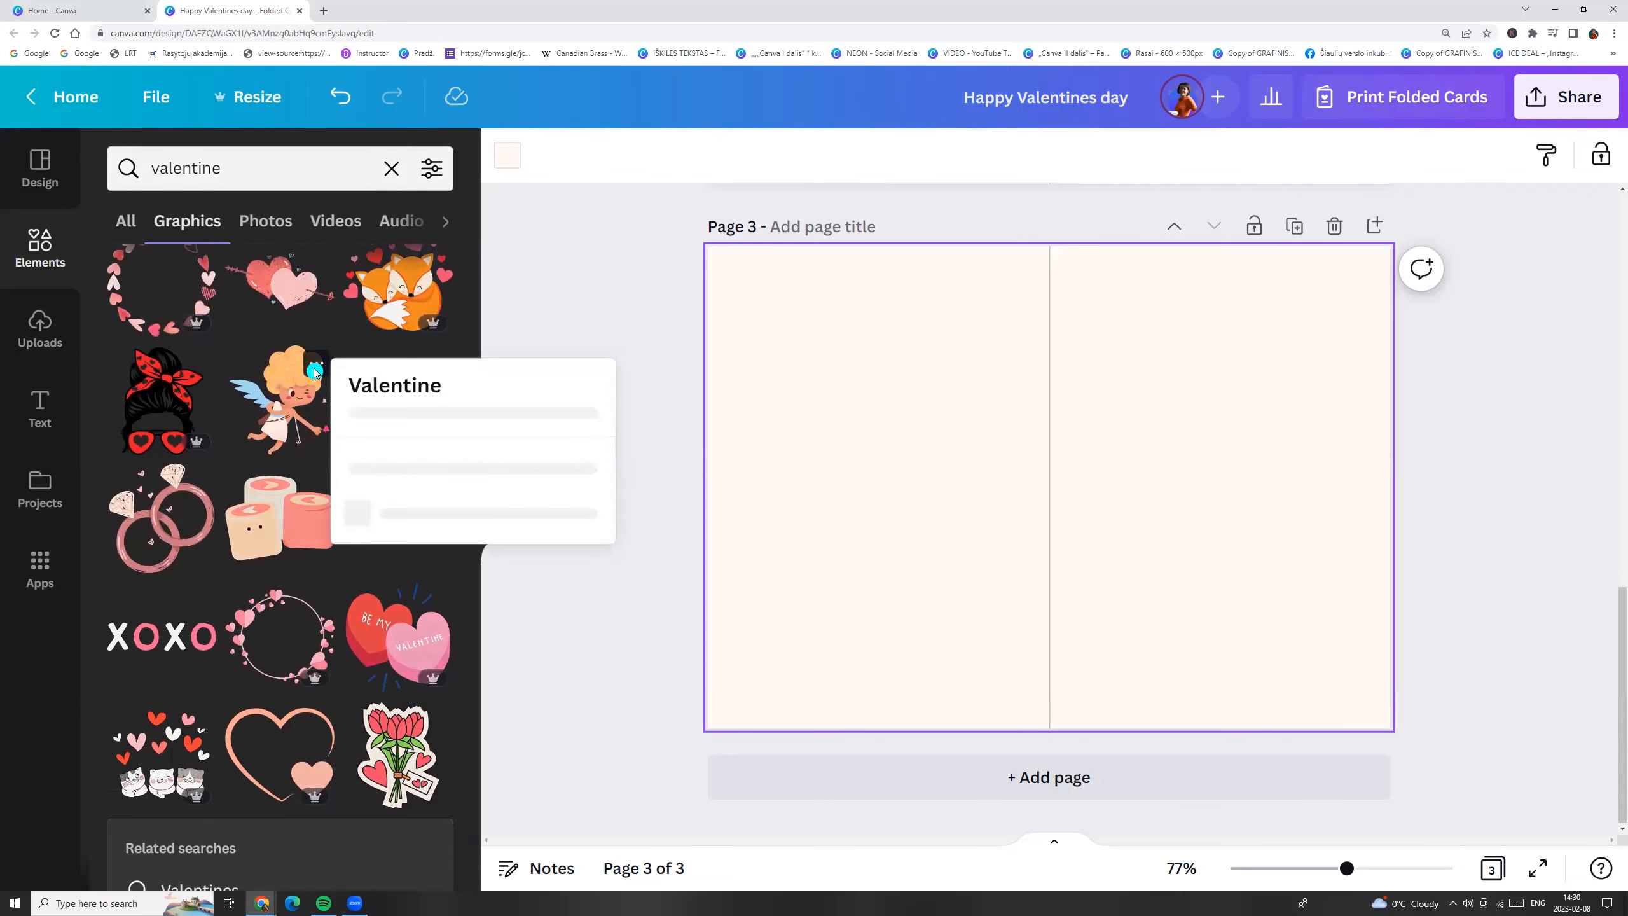
pyautogui.click(283, 412)
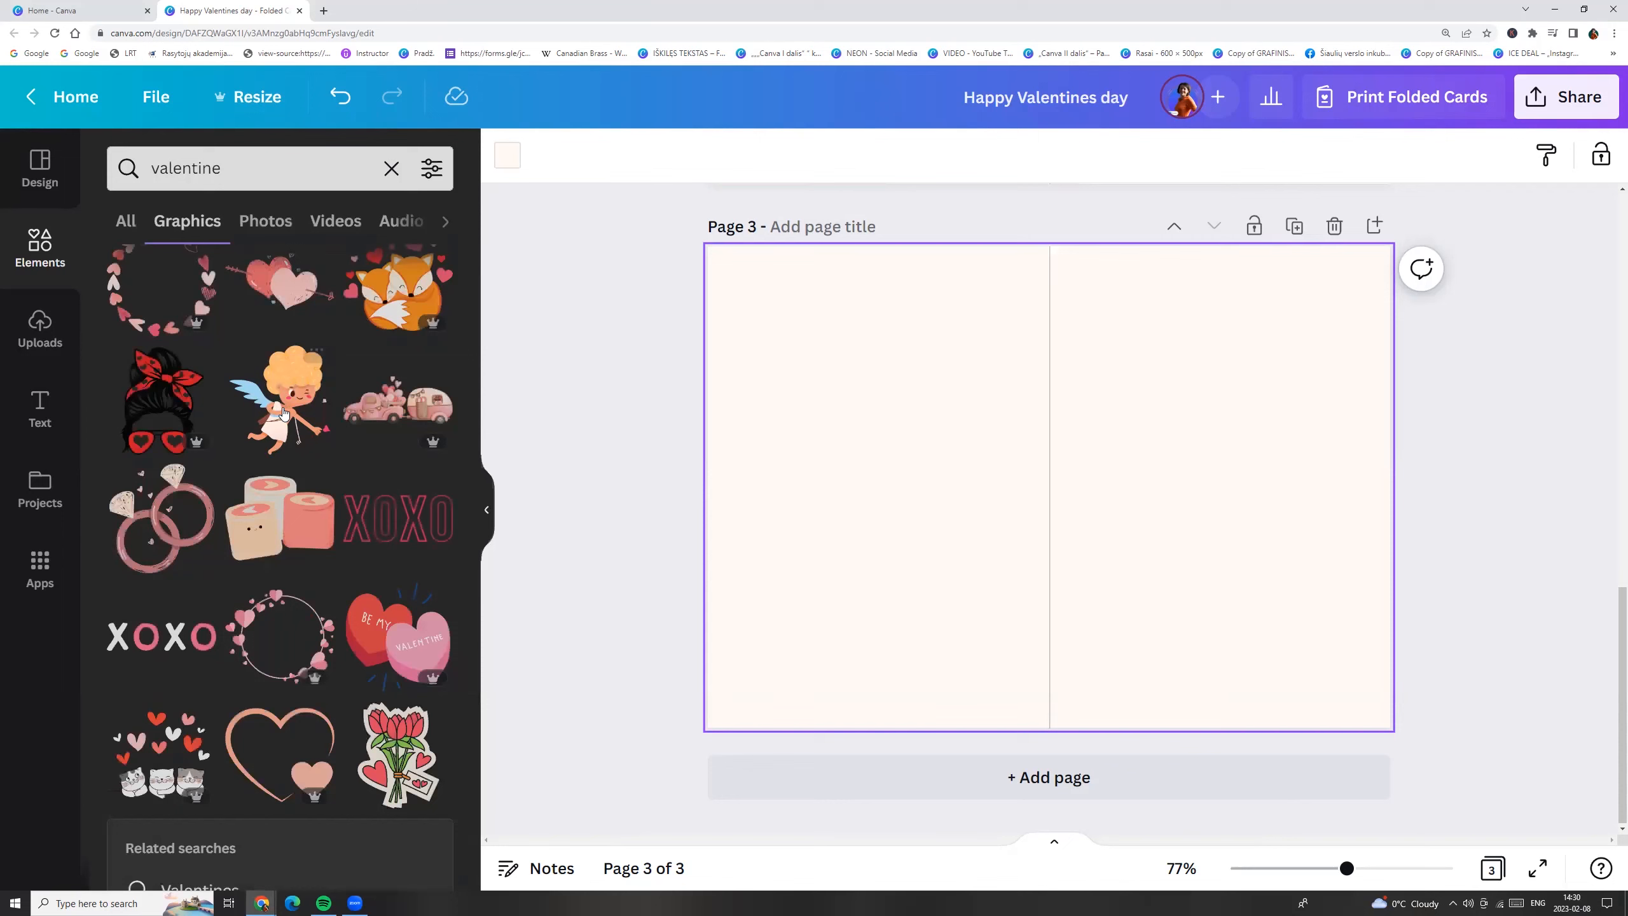
pyautogui.click(283, 412)
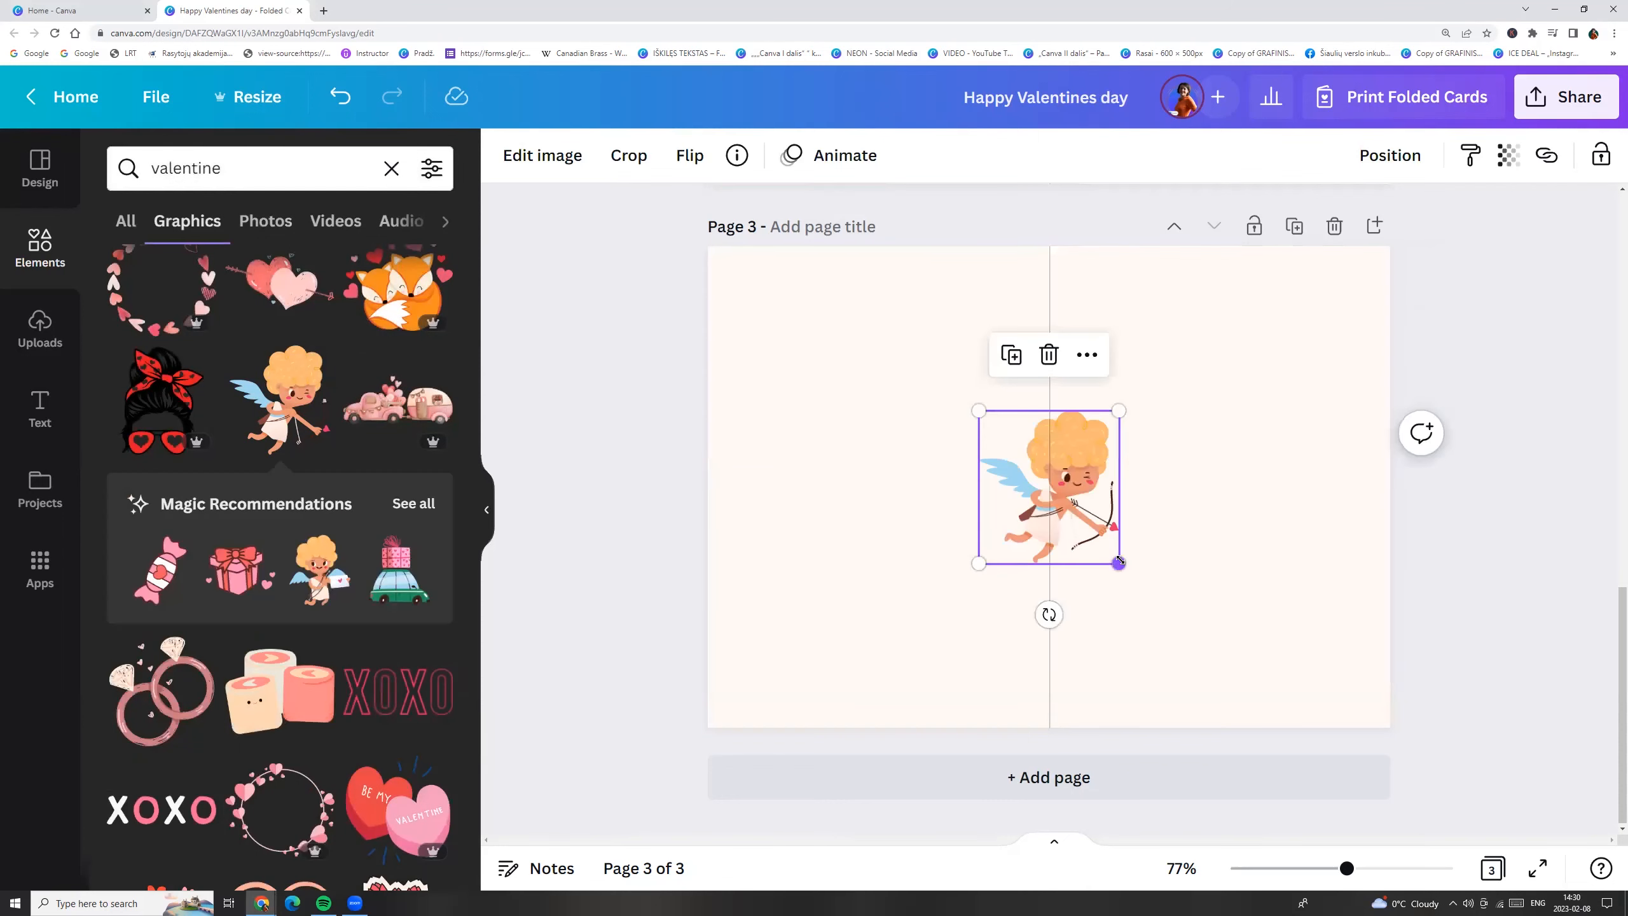
pyautogui.moveTo(1064, 524); pyautogui.dragTo(785, 326)
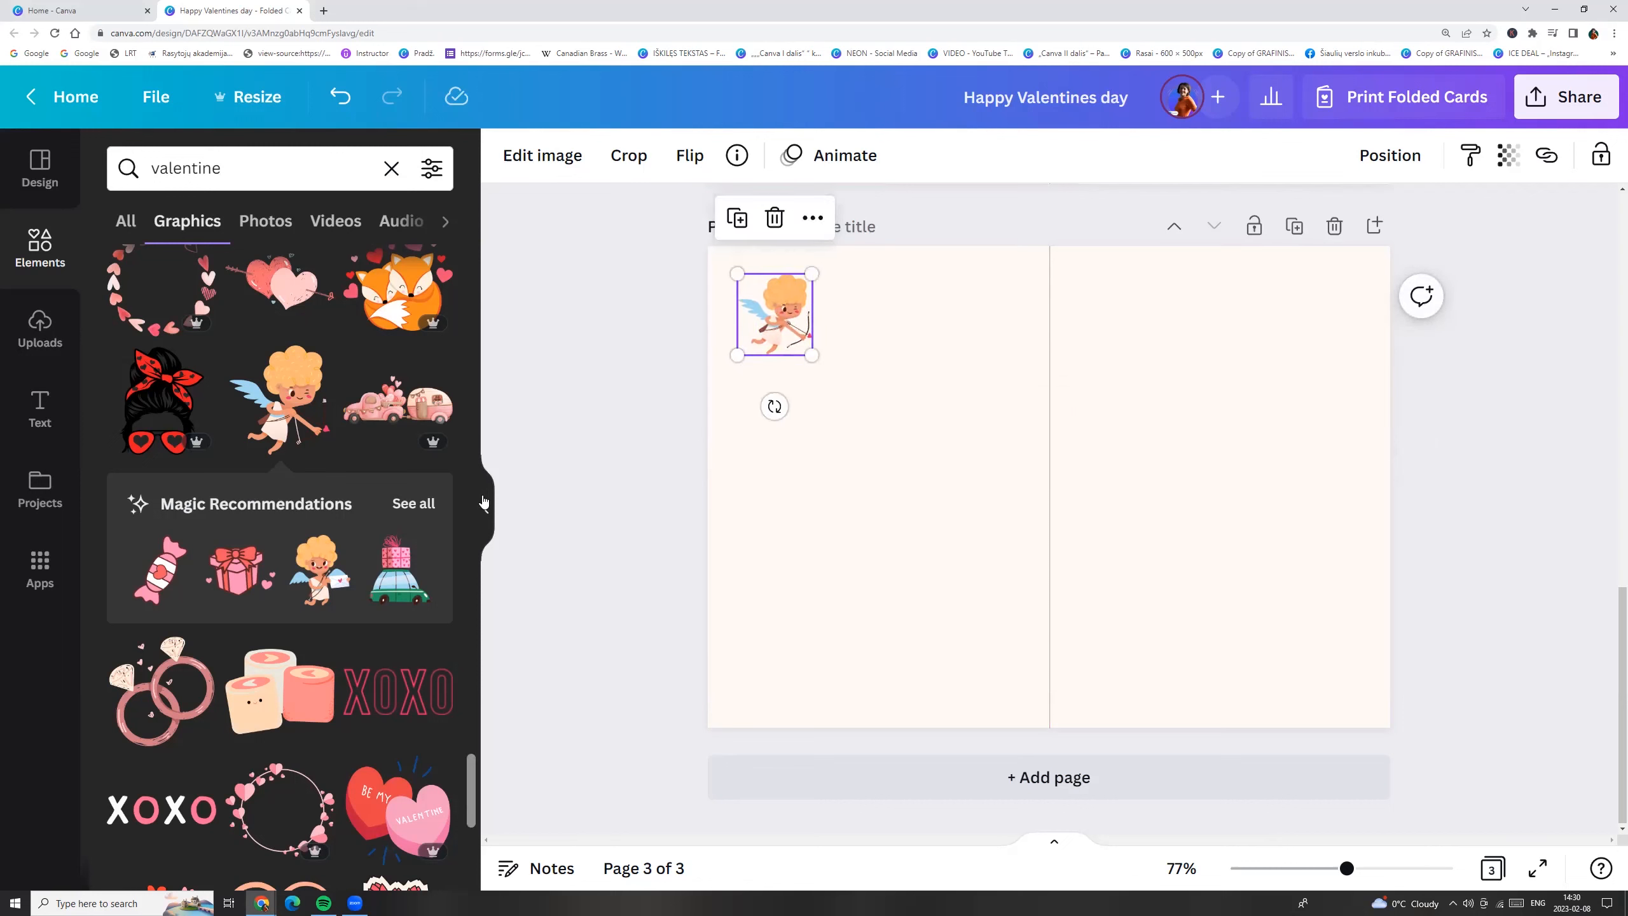
# Add the letter-holding cupid from the Magic Recommendations at a small size near the lower-right corner of page 3's left panel
pyautogui.click(414, 504)
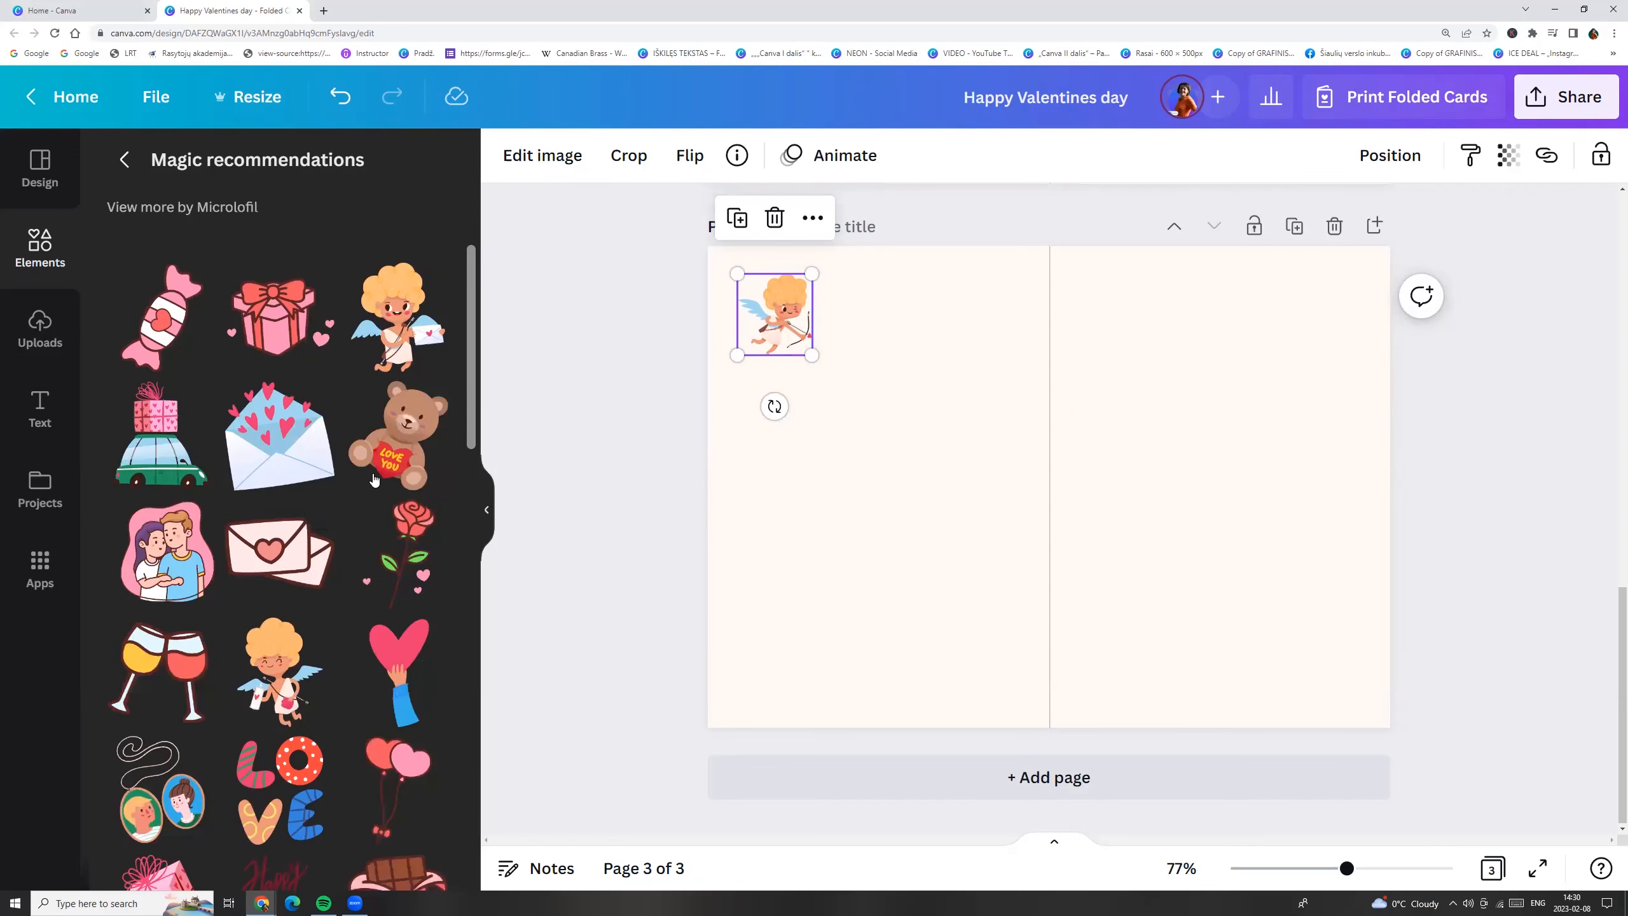
pyautogui.scroll(-5, 389, 357)
pyautogui.scroll(5, 389, 333)
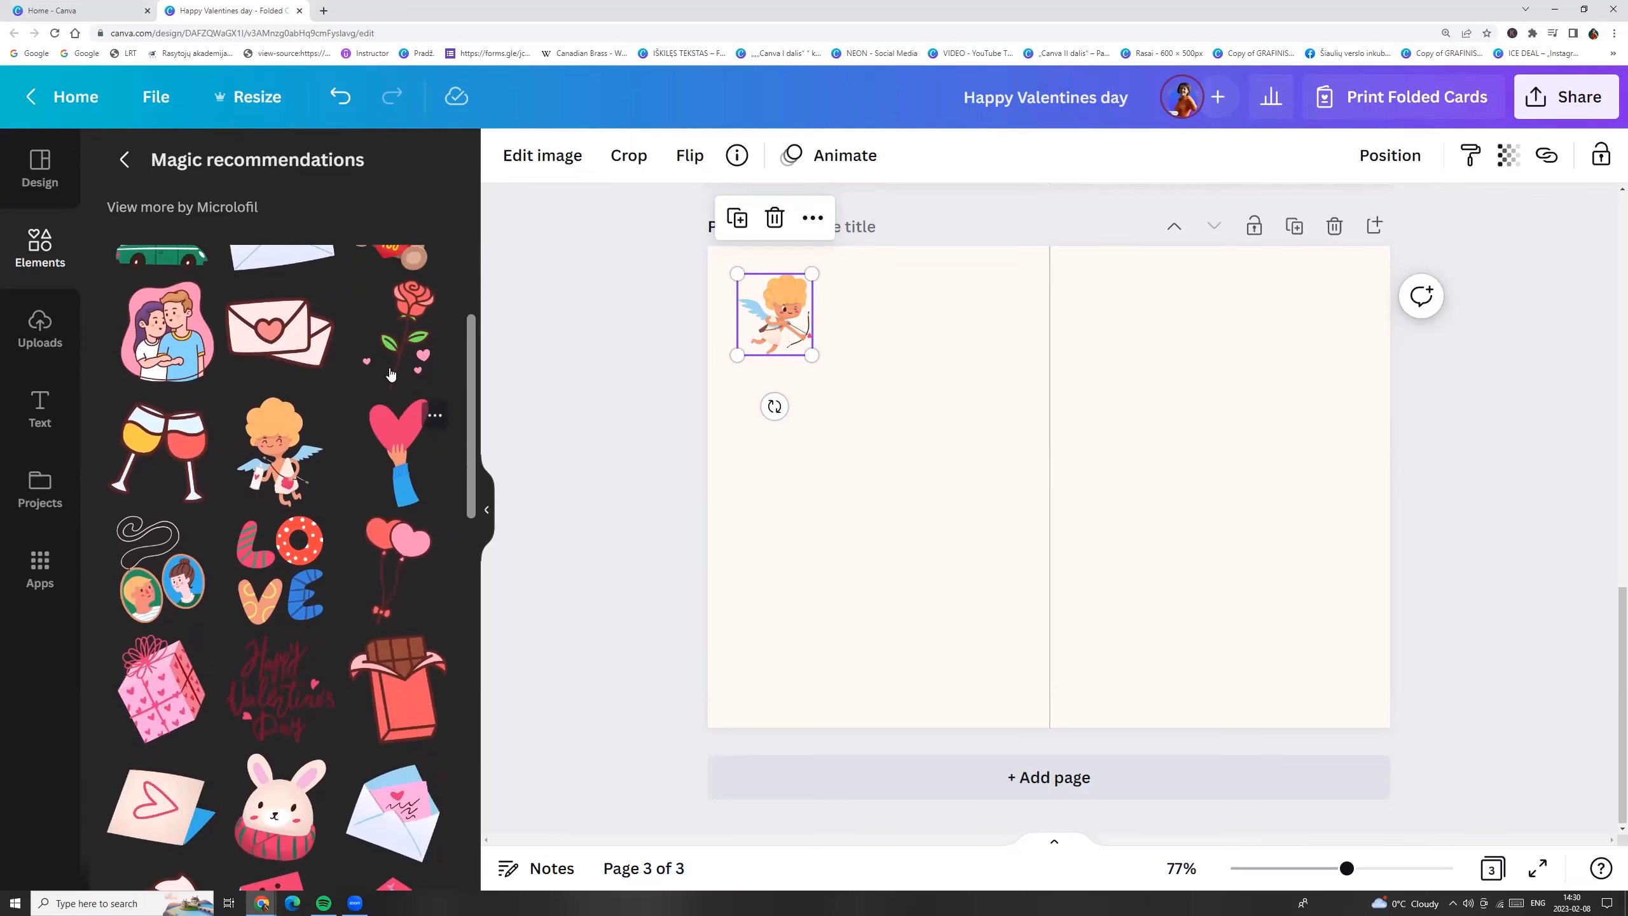
pyautogui.click(391, 300)
pyautogui.click(1027, 471)
pyautogui.moveTo(1030, 497); pyautogui.dragTo(975, 670)
pyautogui.click(580, 451)
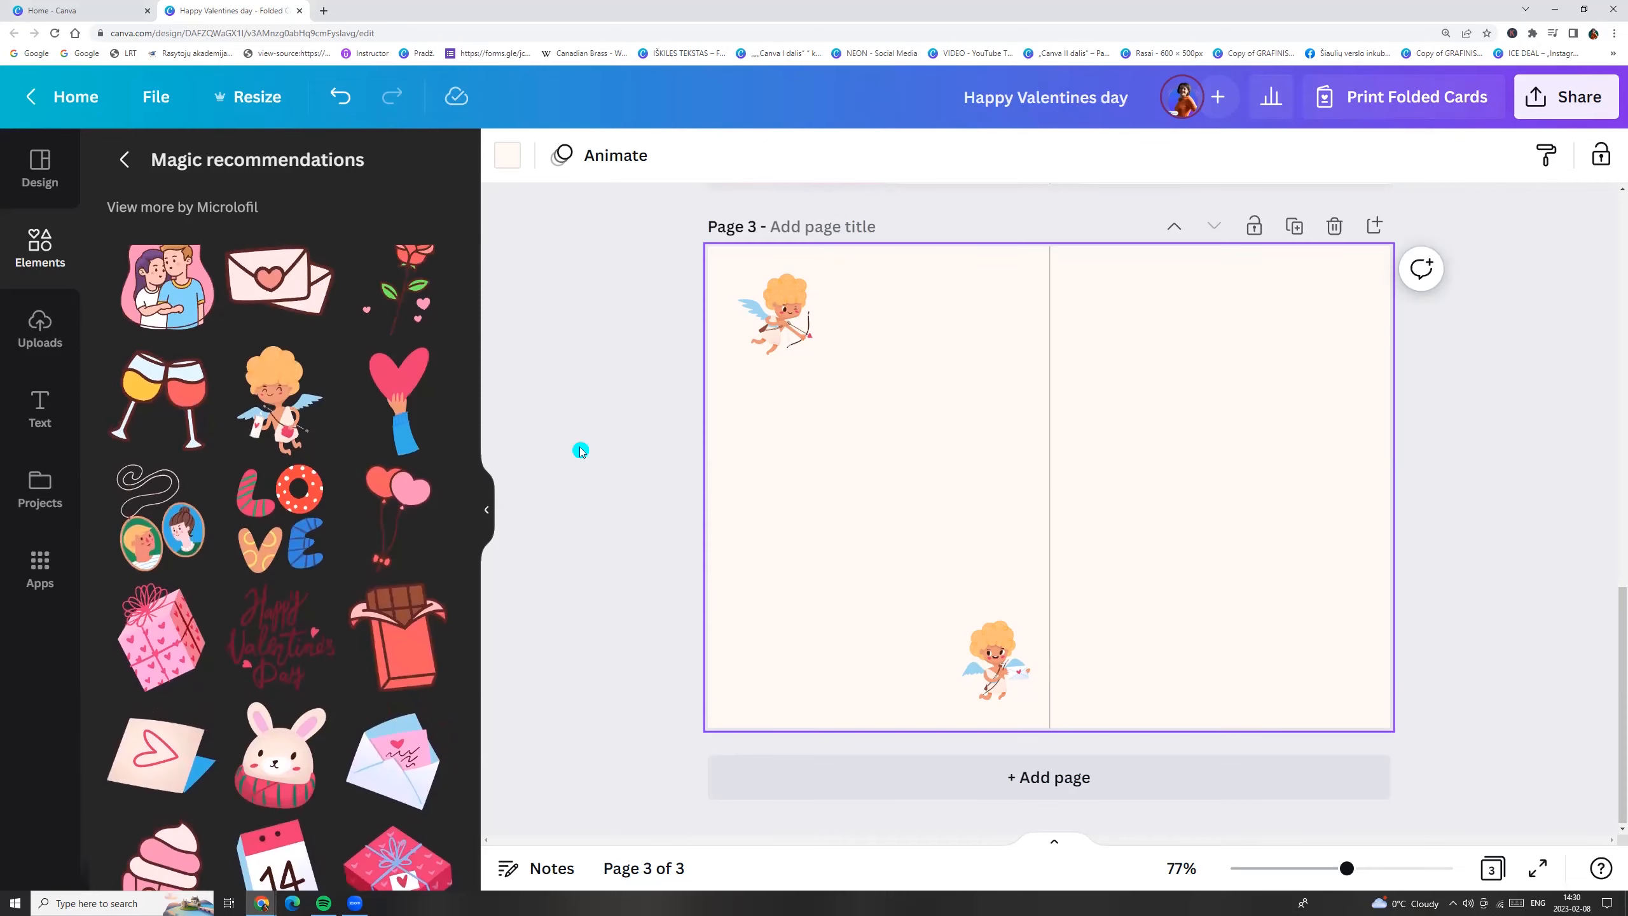
# Leave the recommendations and search the element graphics for "heart pattern"
pyautogui.click(124, 159)
pyautogui.click(236, 168)
pyautogui.write('heart pattern')
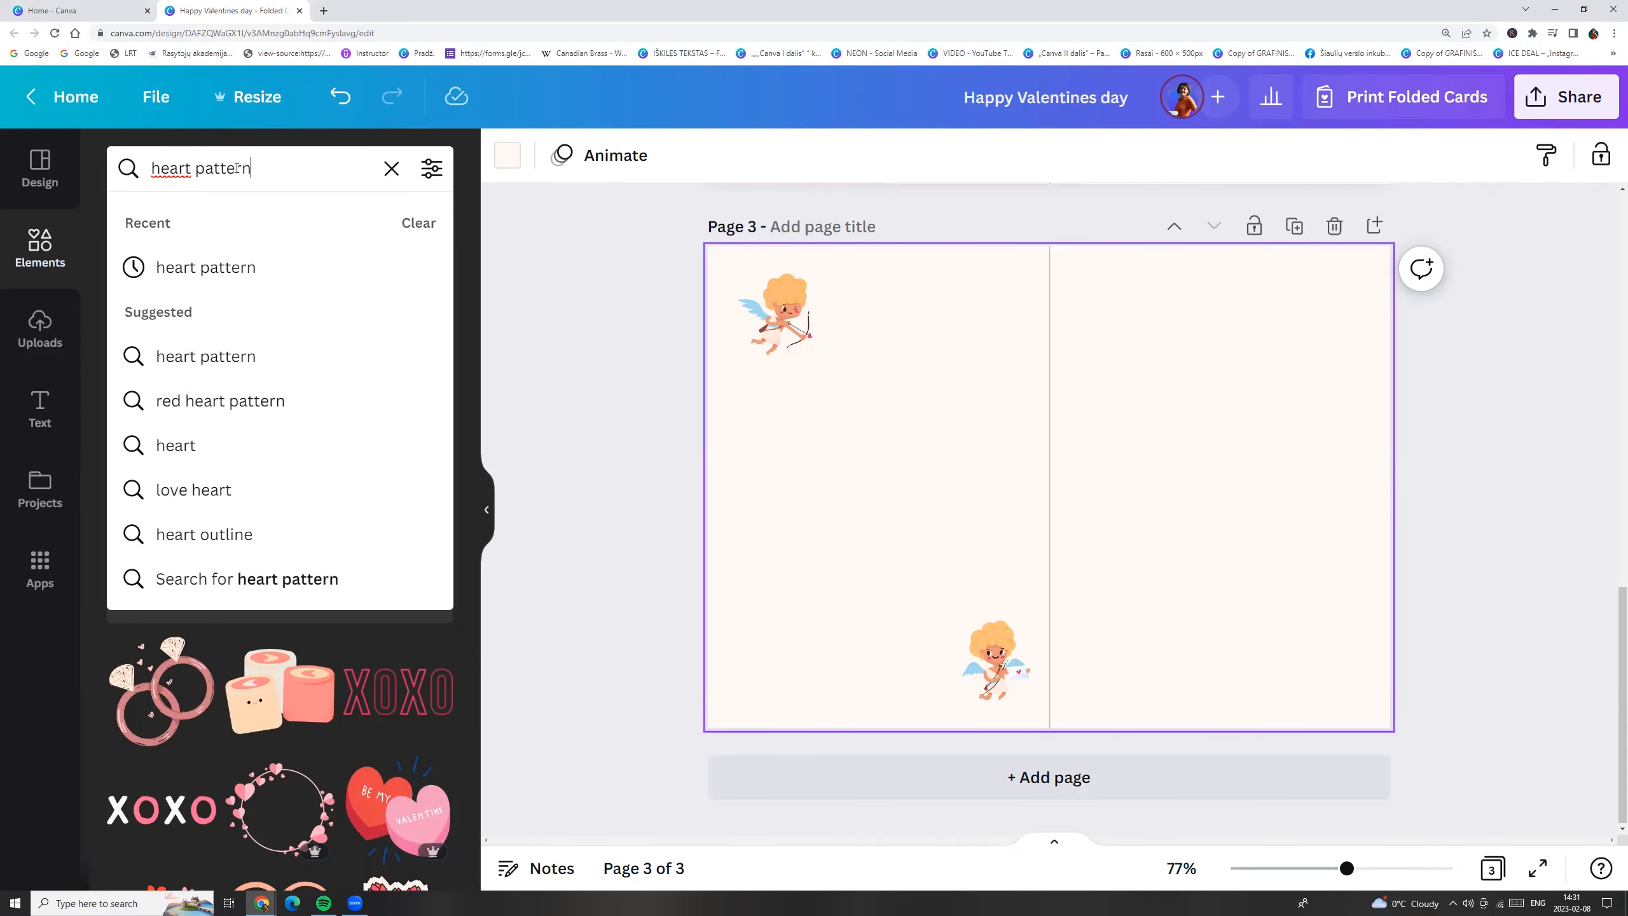
pyautogui.press('Return')
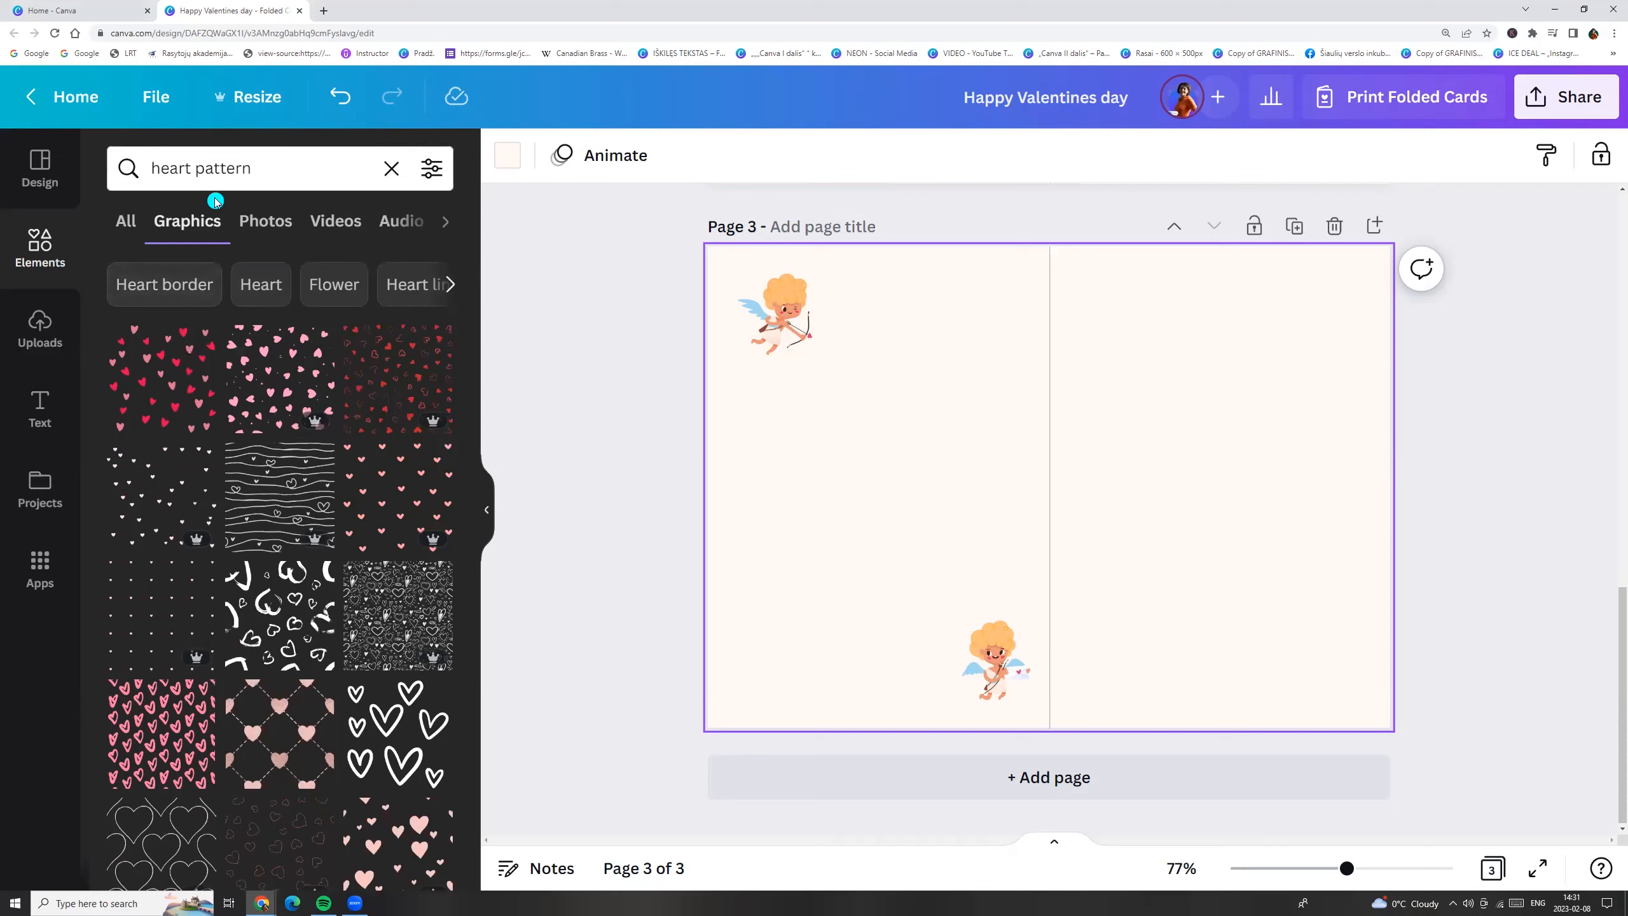
# Add the red and pink heart pattern and place it across the upper part of page 3's left panel
pyautogui.scroll(-6, 267, 761)
pyautogui.scroll(6, 220, 495)
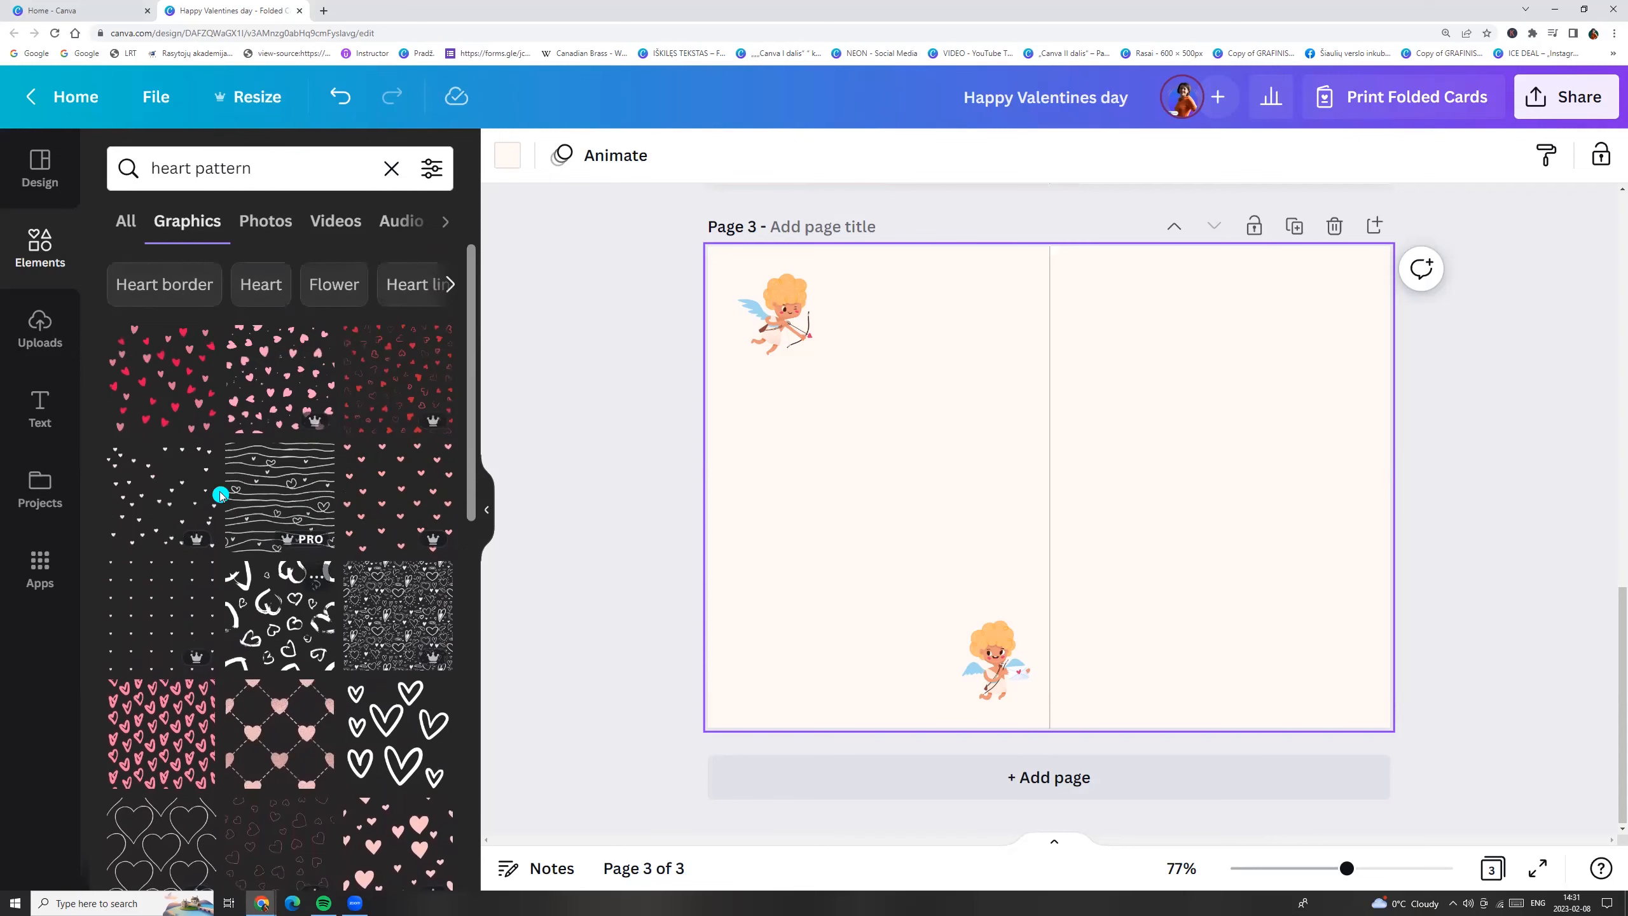
pyautogui.click(167, 384)
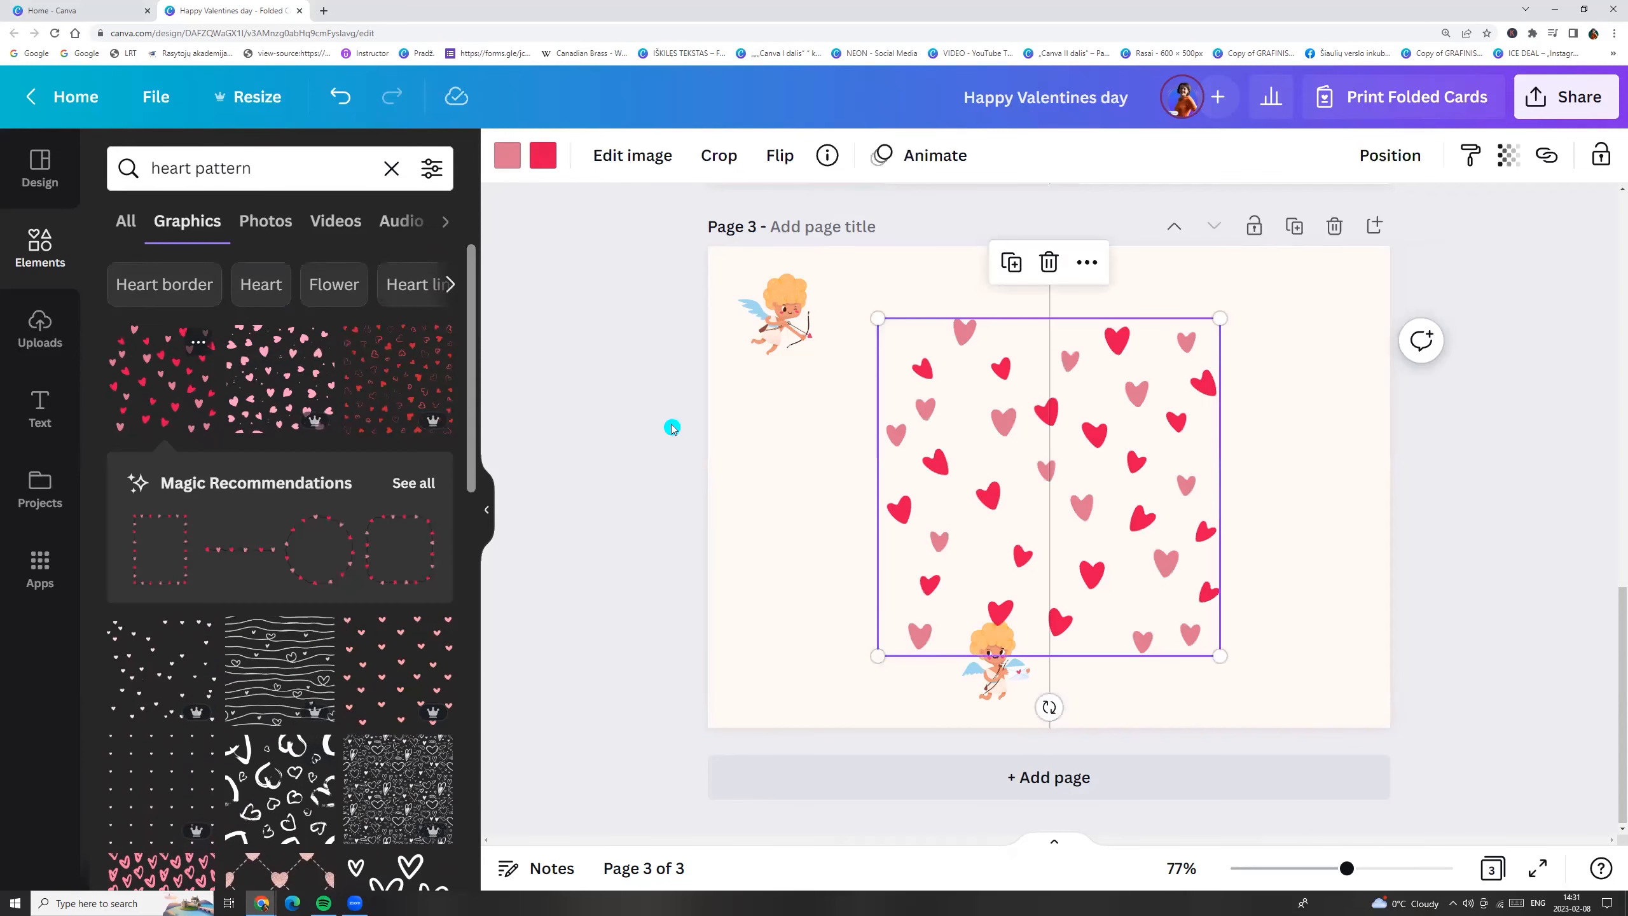
pyautogui.moveTo(1087, 518); pyautogui.dragTo(918, 389)
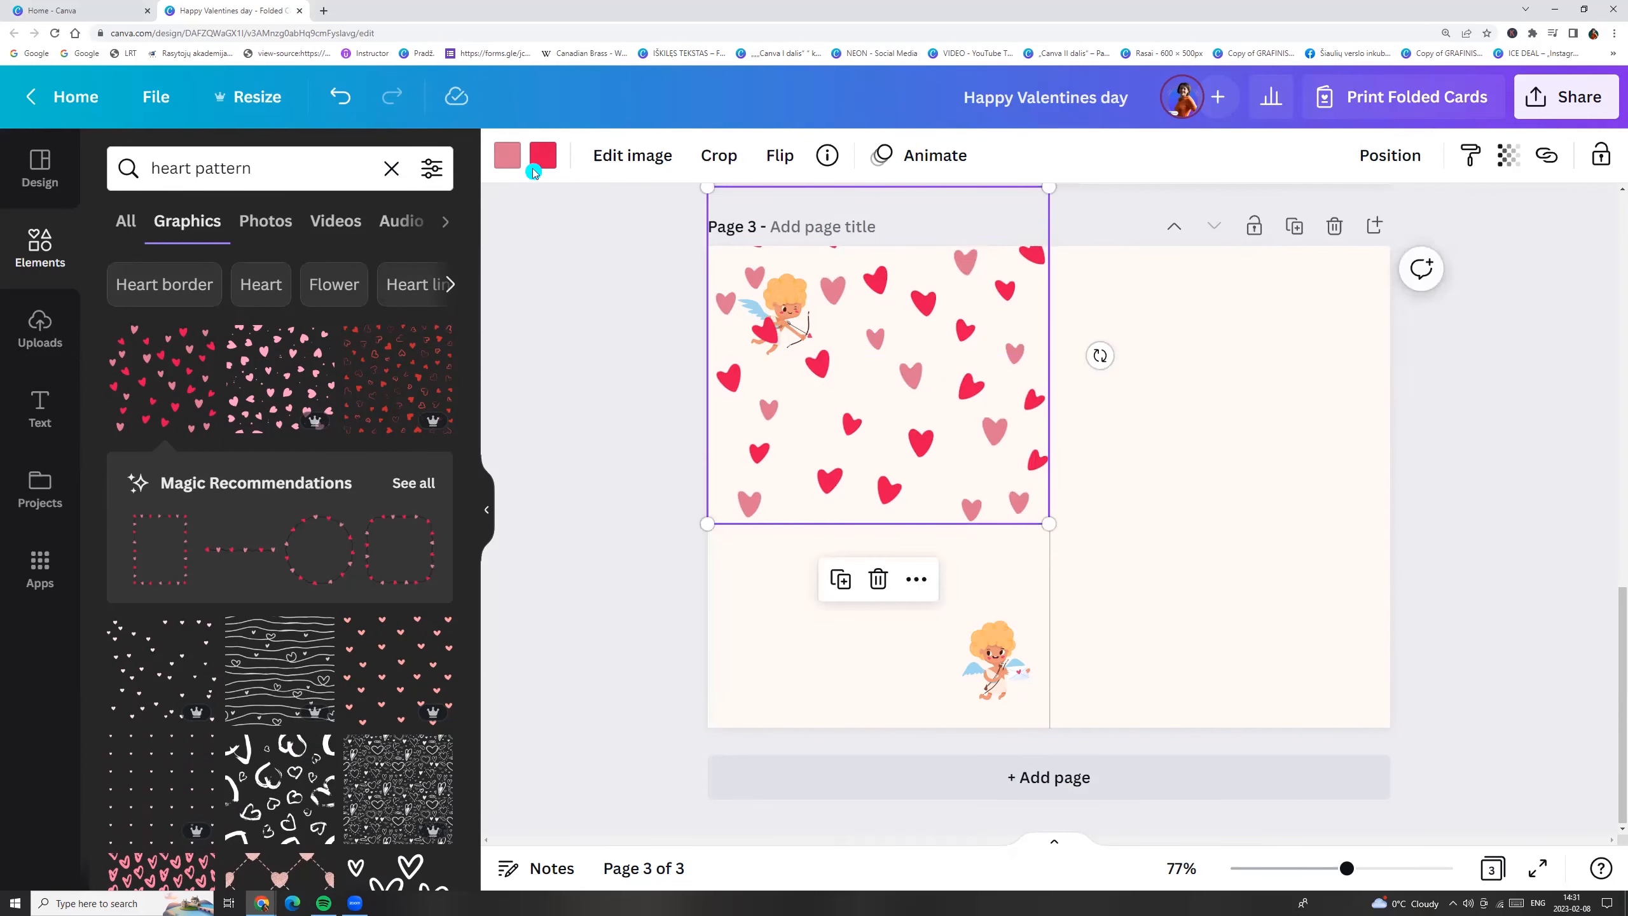
# Recolour the pattern's red hearts light pink and its dusty-pink hearts a slightly darker salmon pink
pyautogui.click(543, 158)
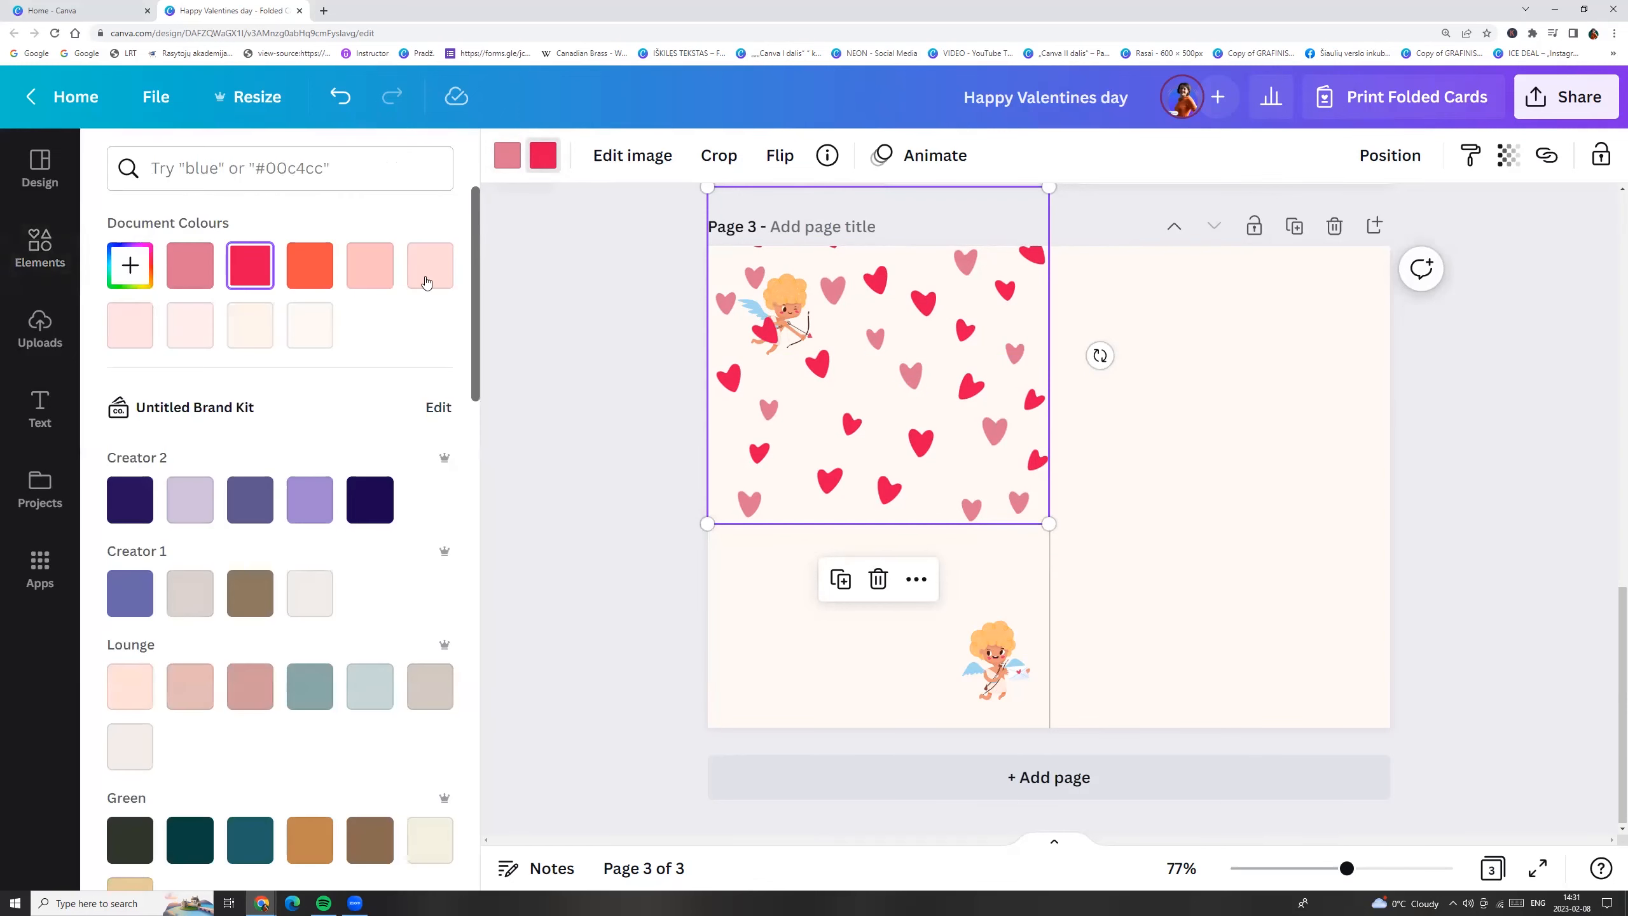
pyautogui.click(370, 265)
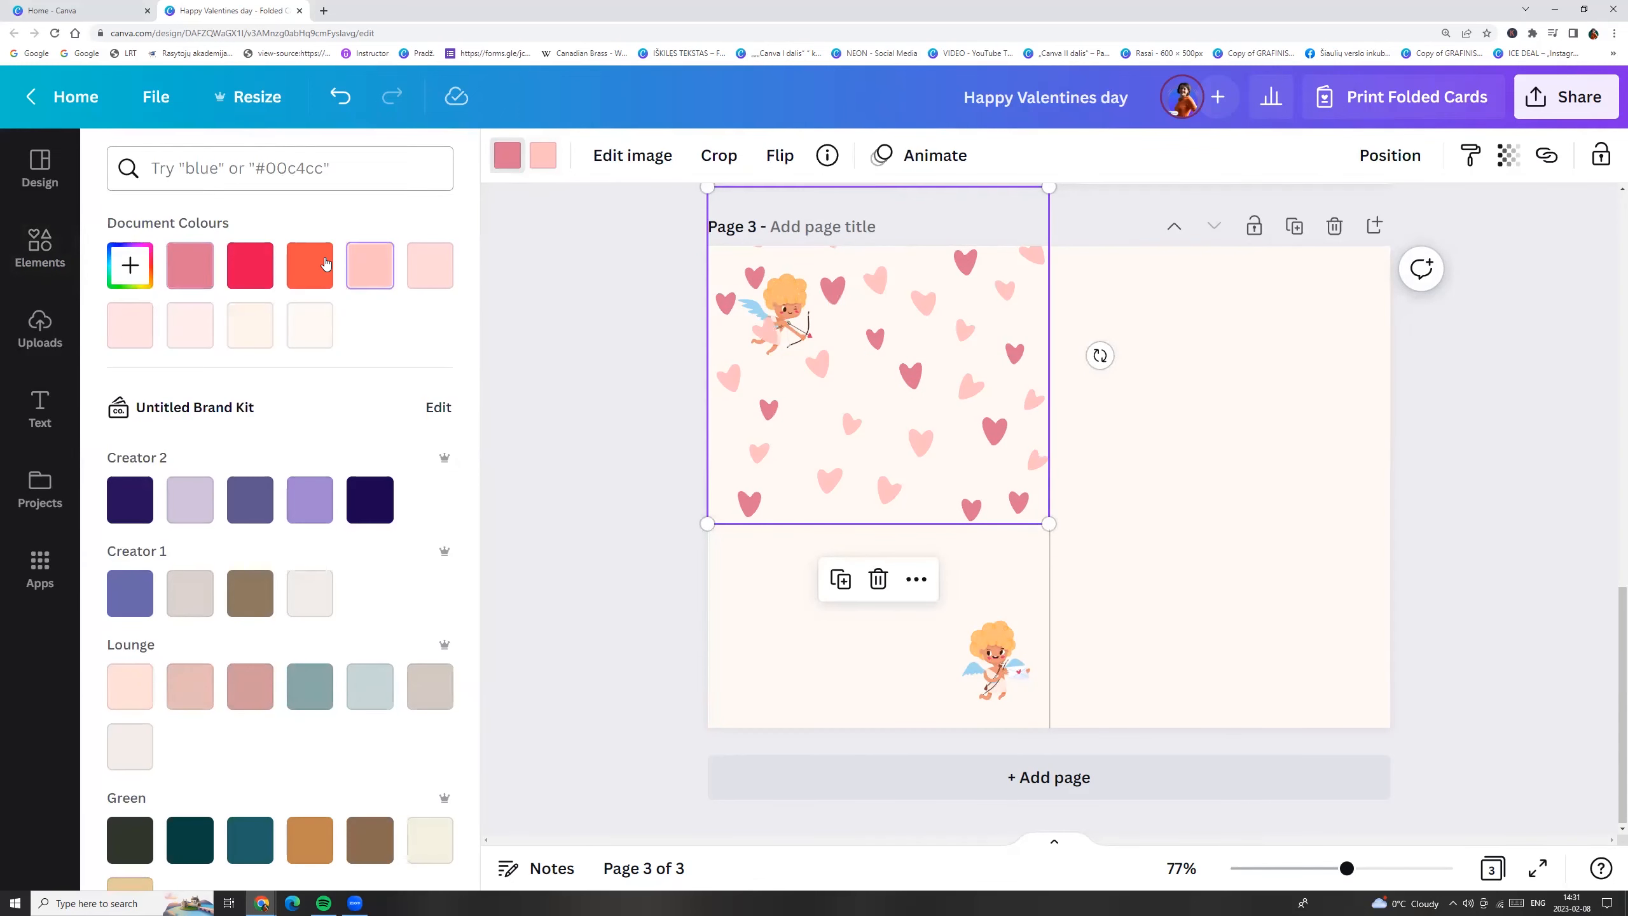
pyautogui.click(370, 265)
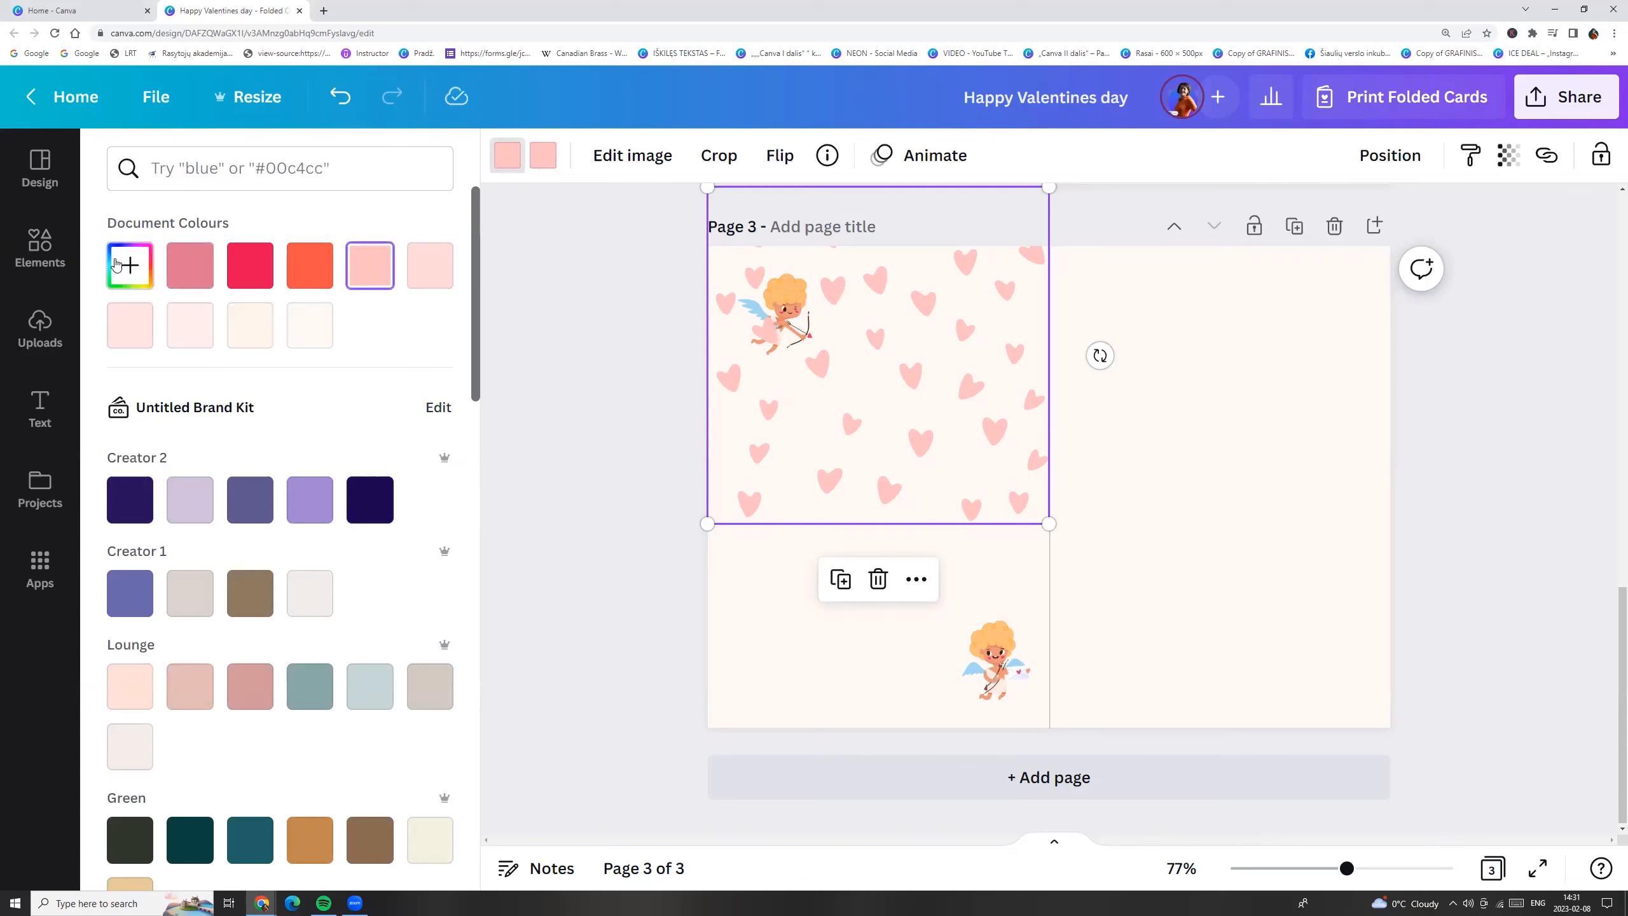
pyautogui.click(115, 264)
pyautogui.click(625, 338)
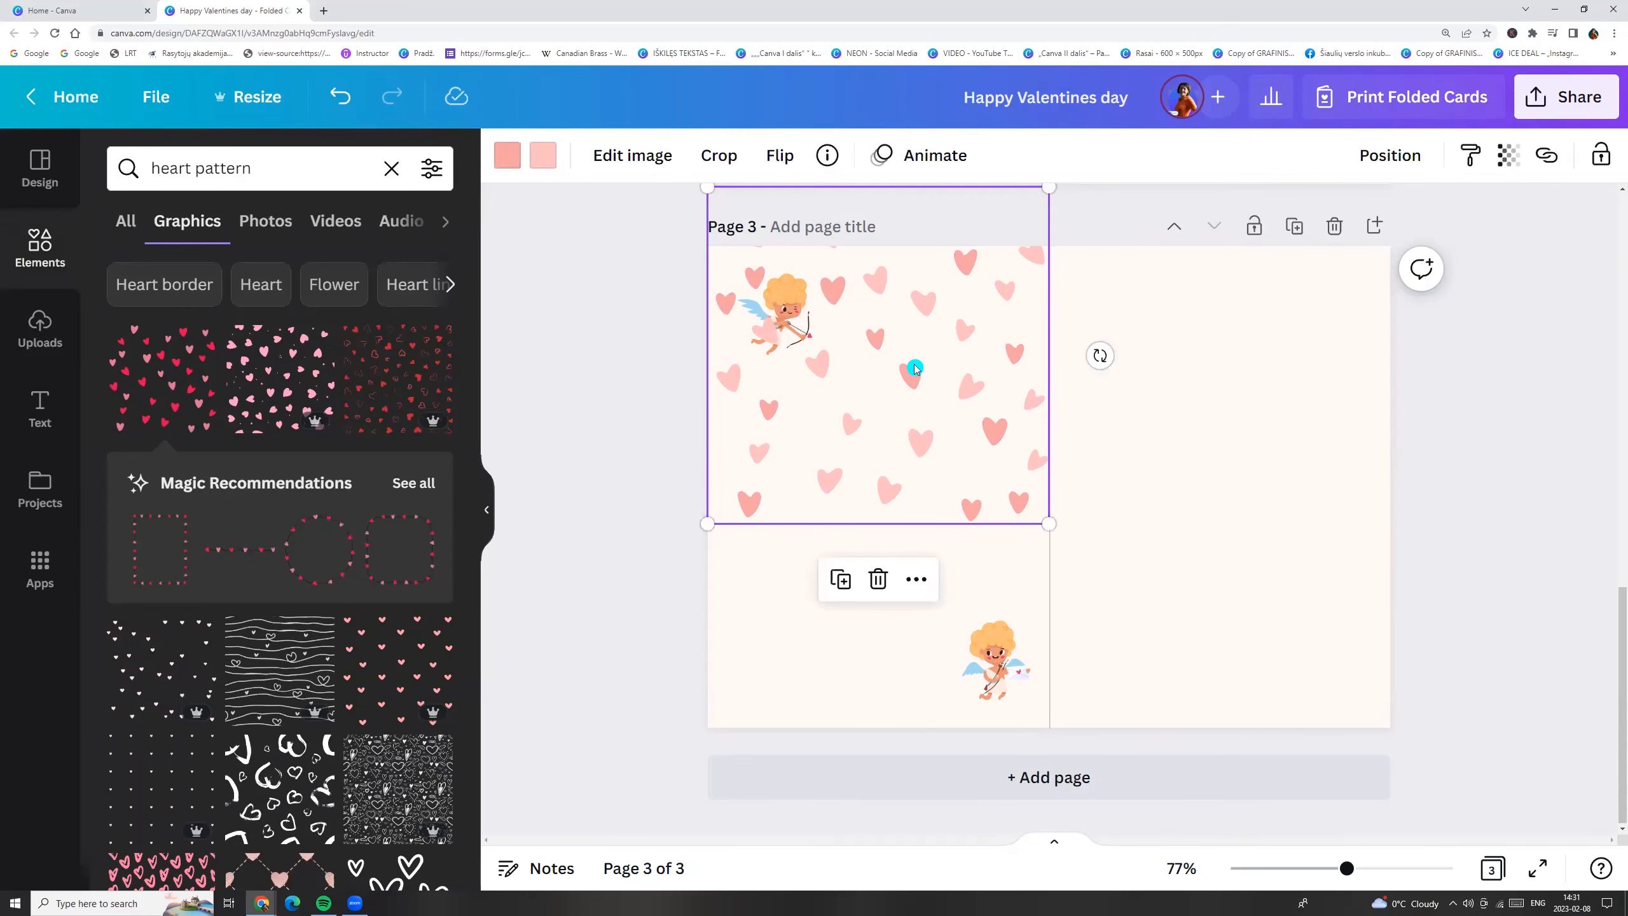
# Duplicate the heart pattern onto the lower part of page 3's left panel and send the copy backward
pyautogui.moveTo(914, 367); pyautogui.dragTo(905, 661)
pyautogui.click(618, 494)
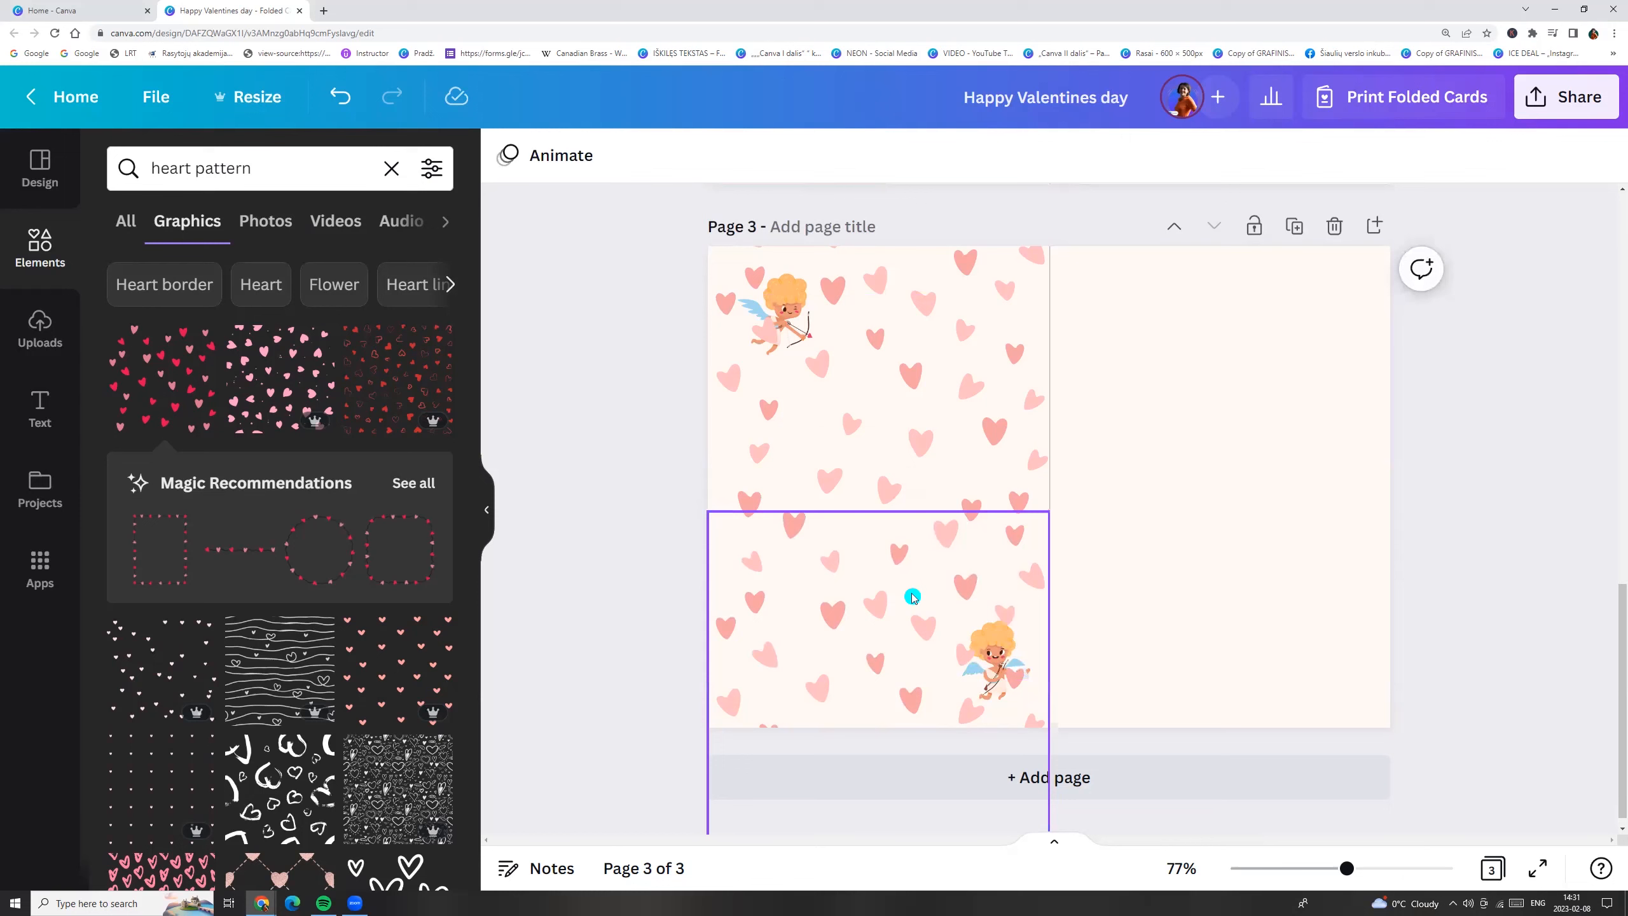
pyautogui.rightClick(863, 551)
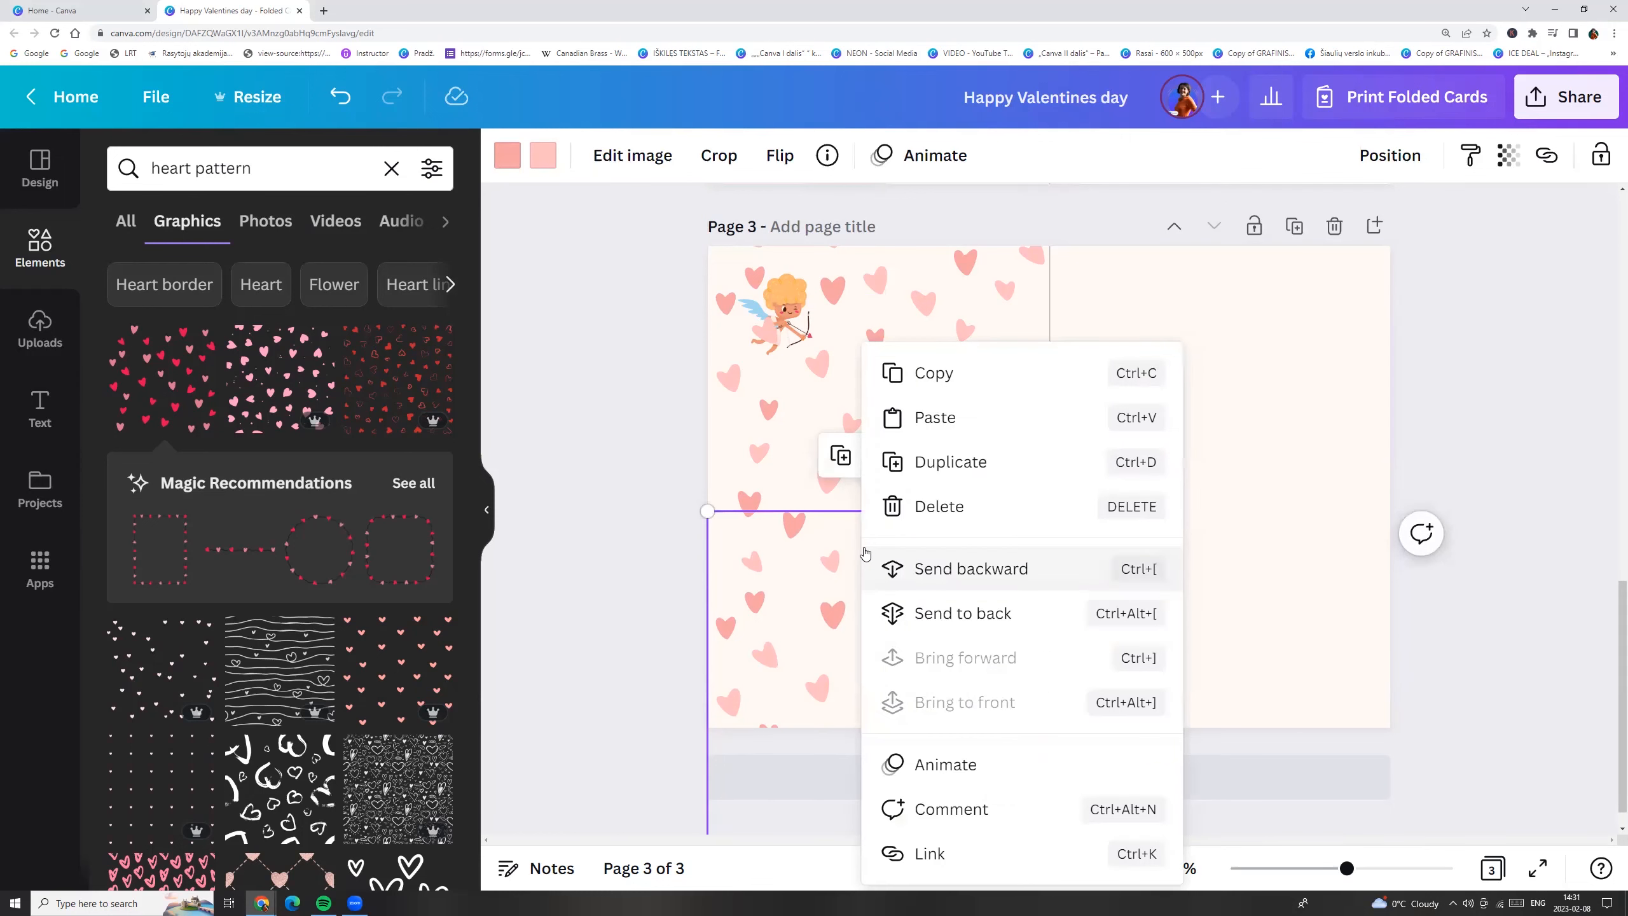
pyautogui.click(955, 575)
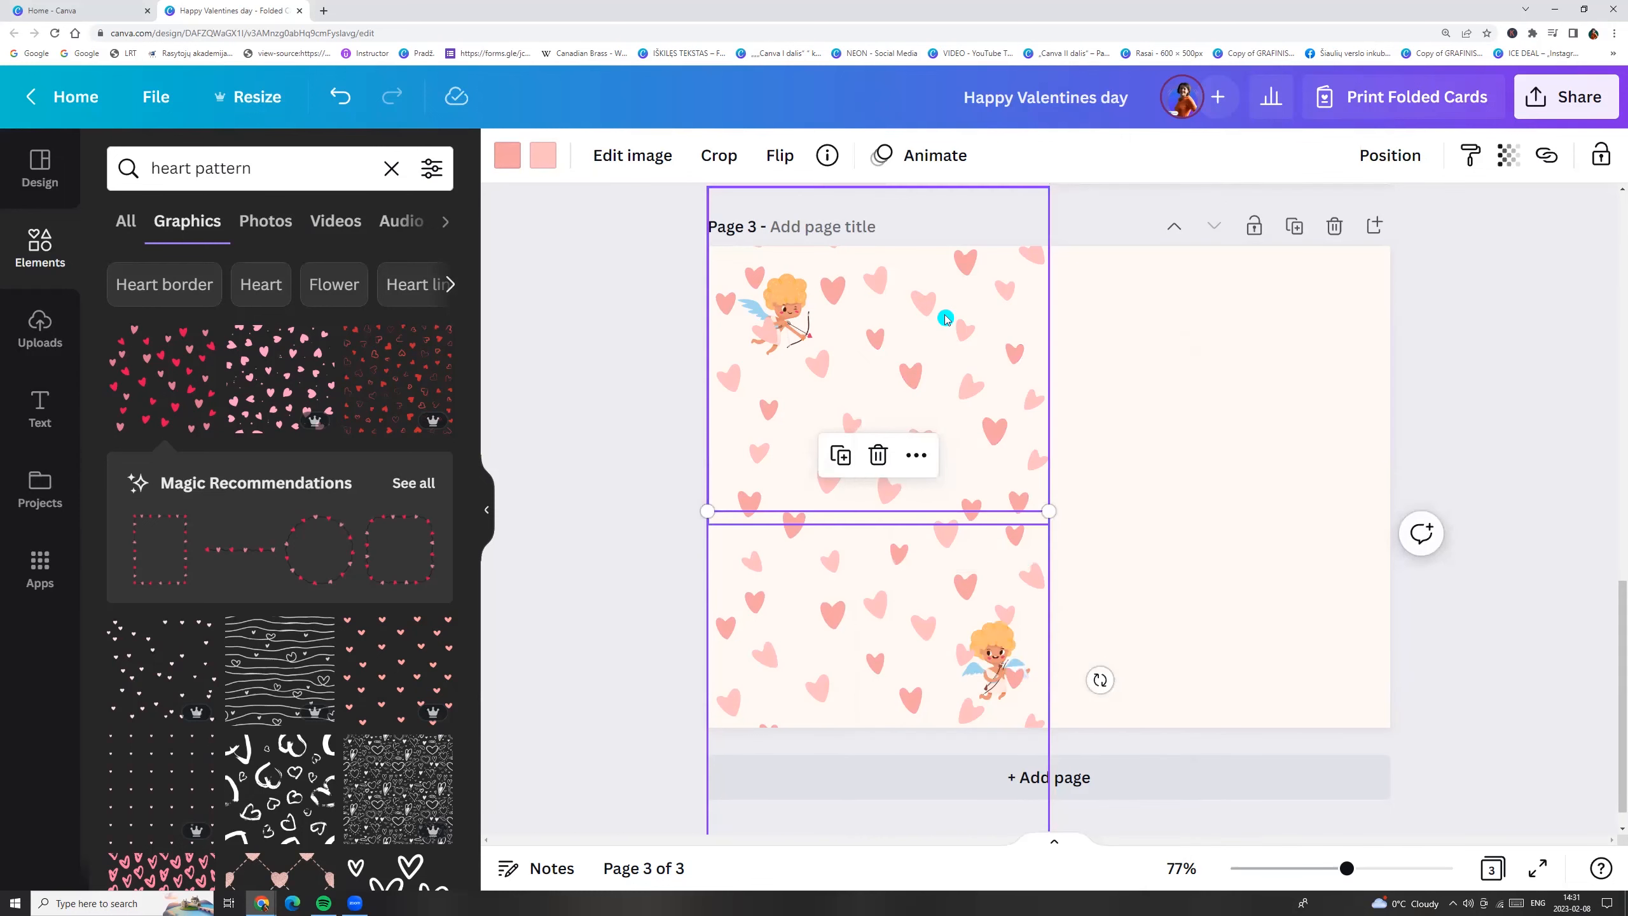
# Send the upper heart pattern on page 3's left panel backward, behind the cupid
pyautogui.click(945, 316)
pyautogui.rightClick(945, 316)
pyautogui.click(1054, 540)
pyautogui.click(632, 468)
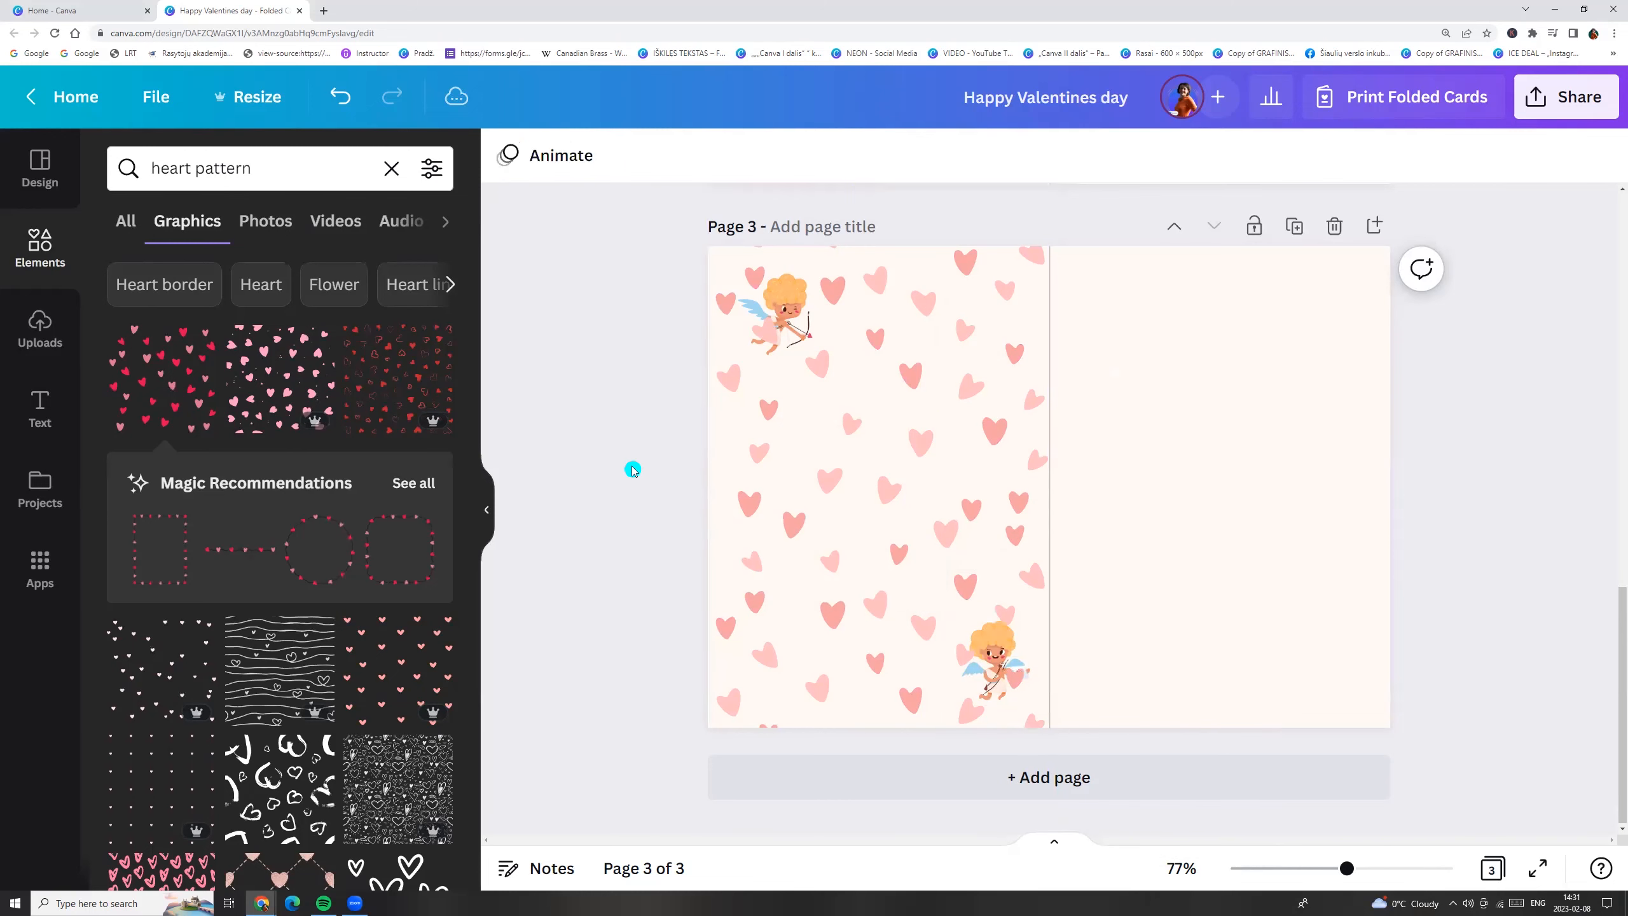
# Search the element graphics for "Happy valentine"
pyautogui.click(1166, 422)
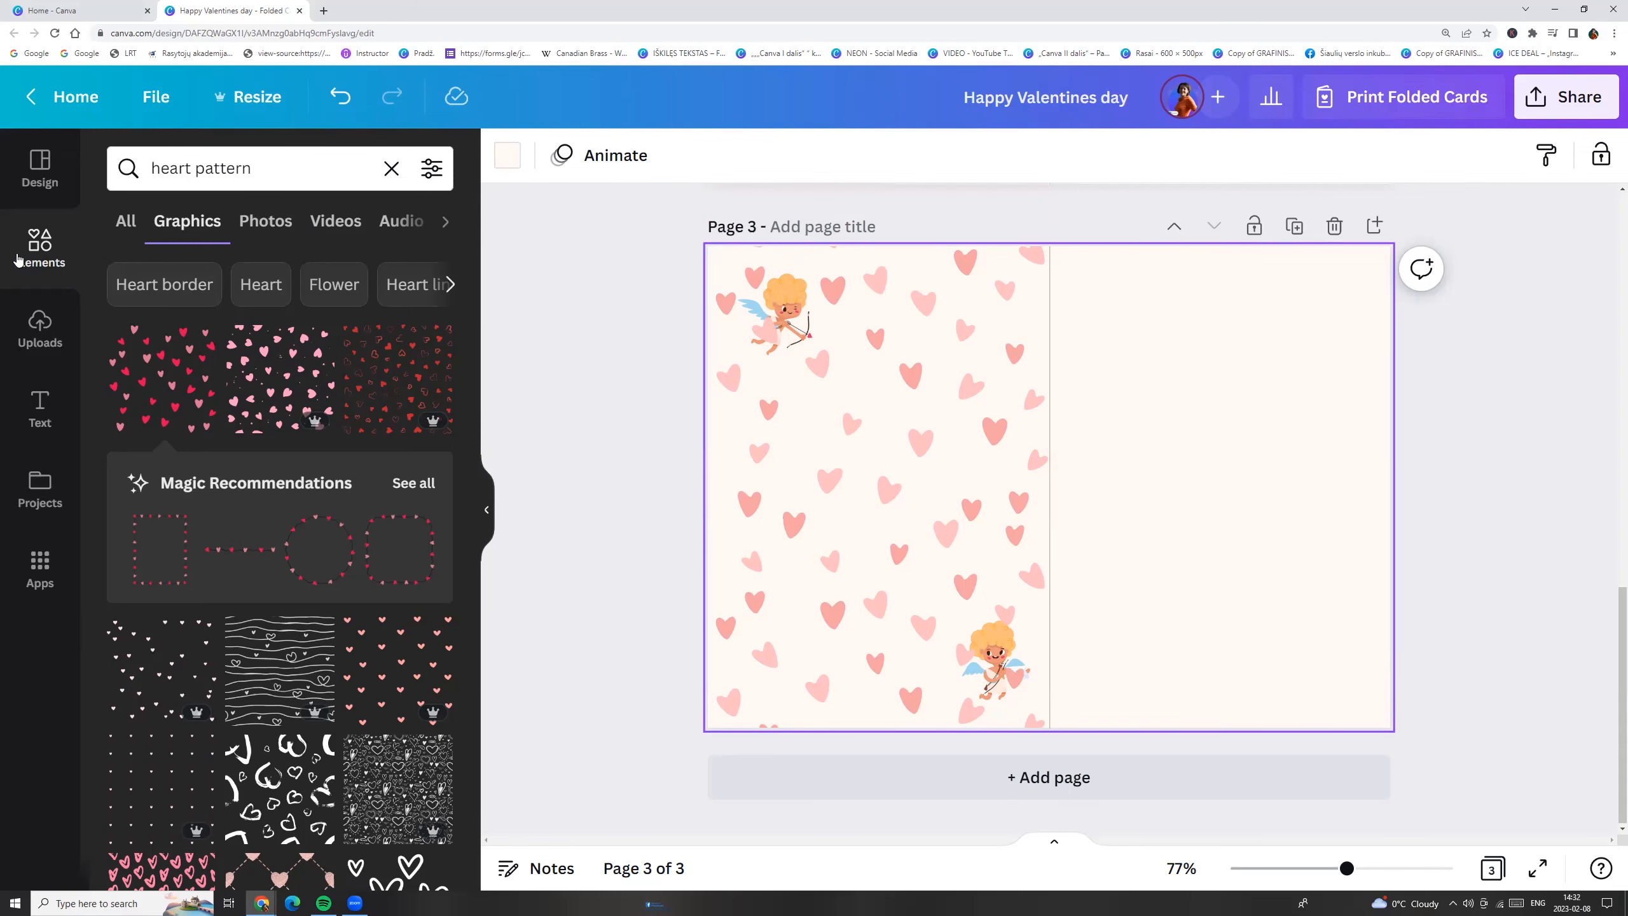
pyautogui.moveTo(251, 168); pyautogui.dragTo(118, 168)
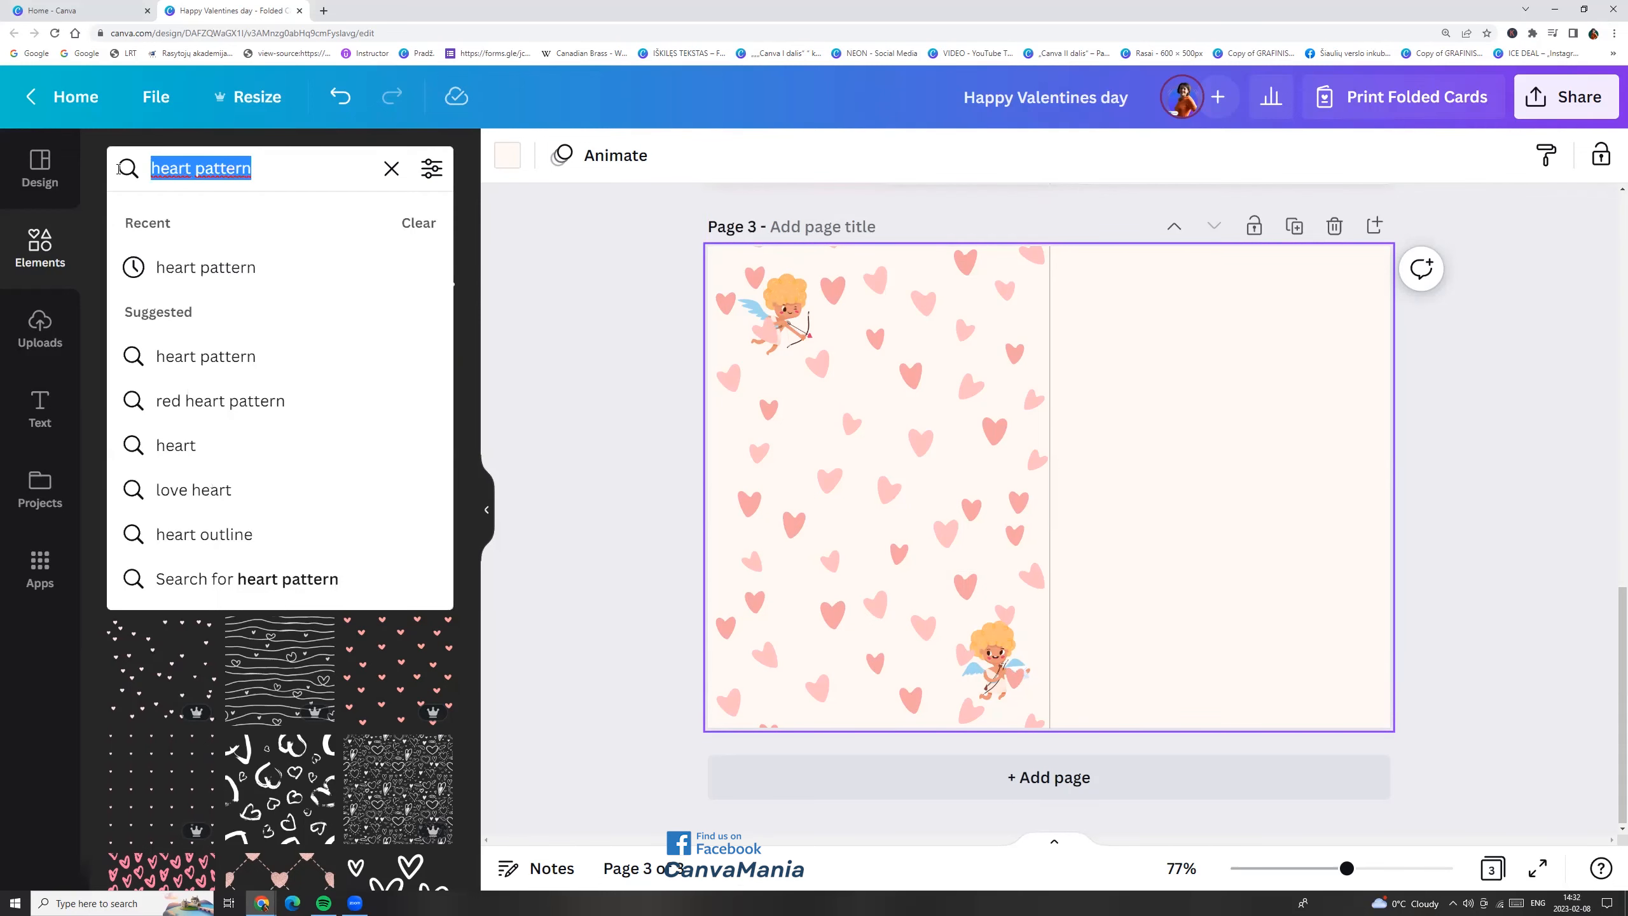
pyautogui.write('happy')
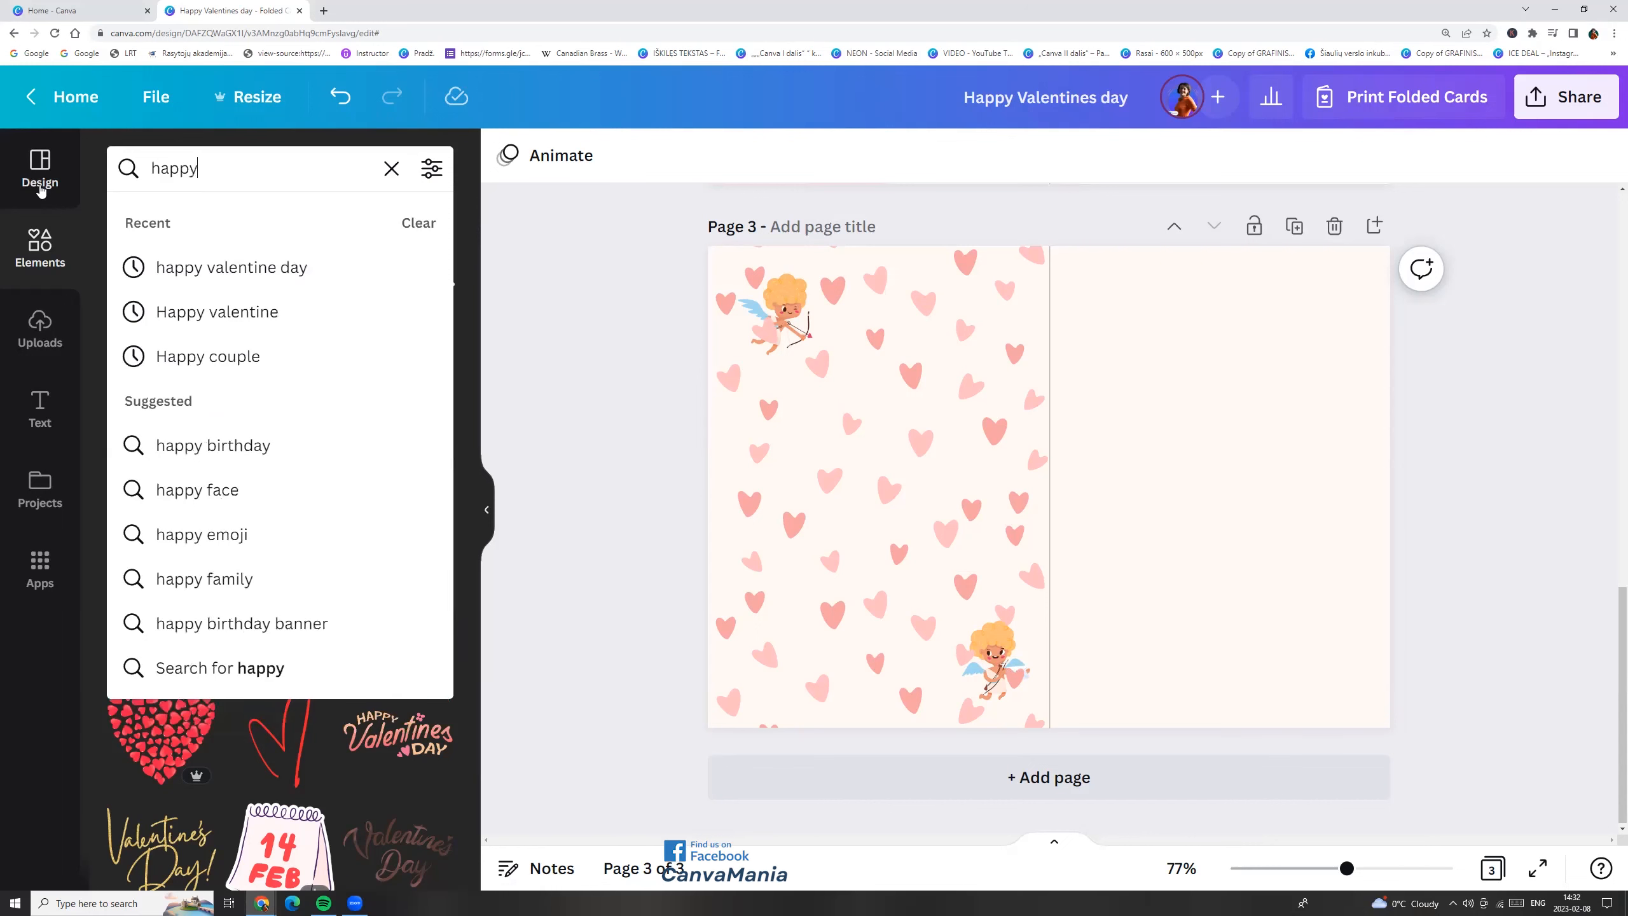
pyautogui.click(209, 312)
pyautogui.click(184, 249)
# Add the starred "Happy Valentine's Day" lettering and place it on page 3's right panel
pyautogui.scroll(-9, 295, 510)
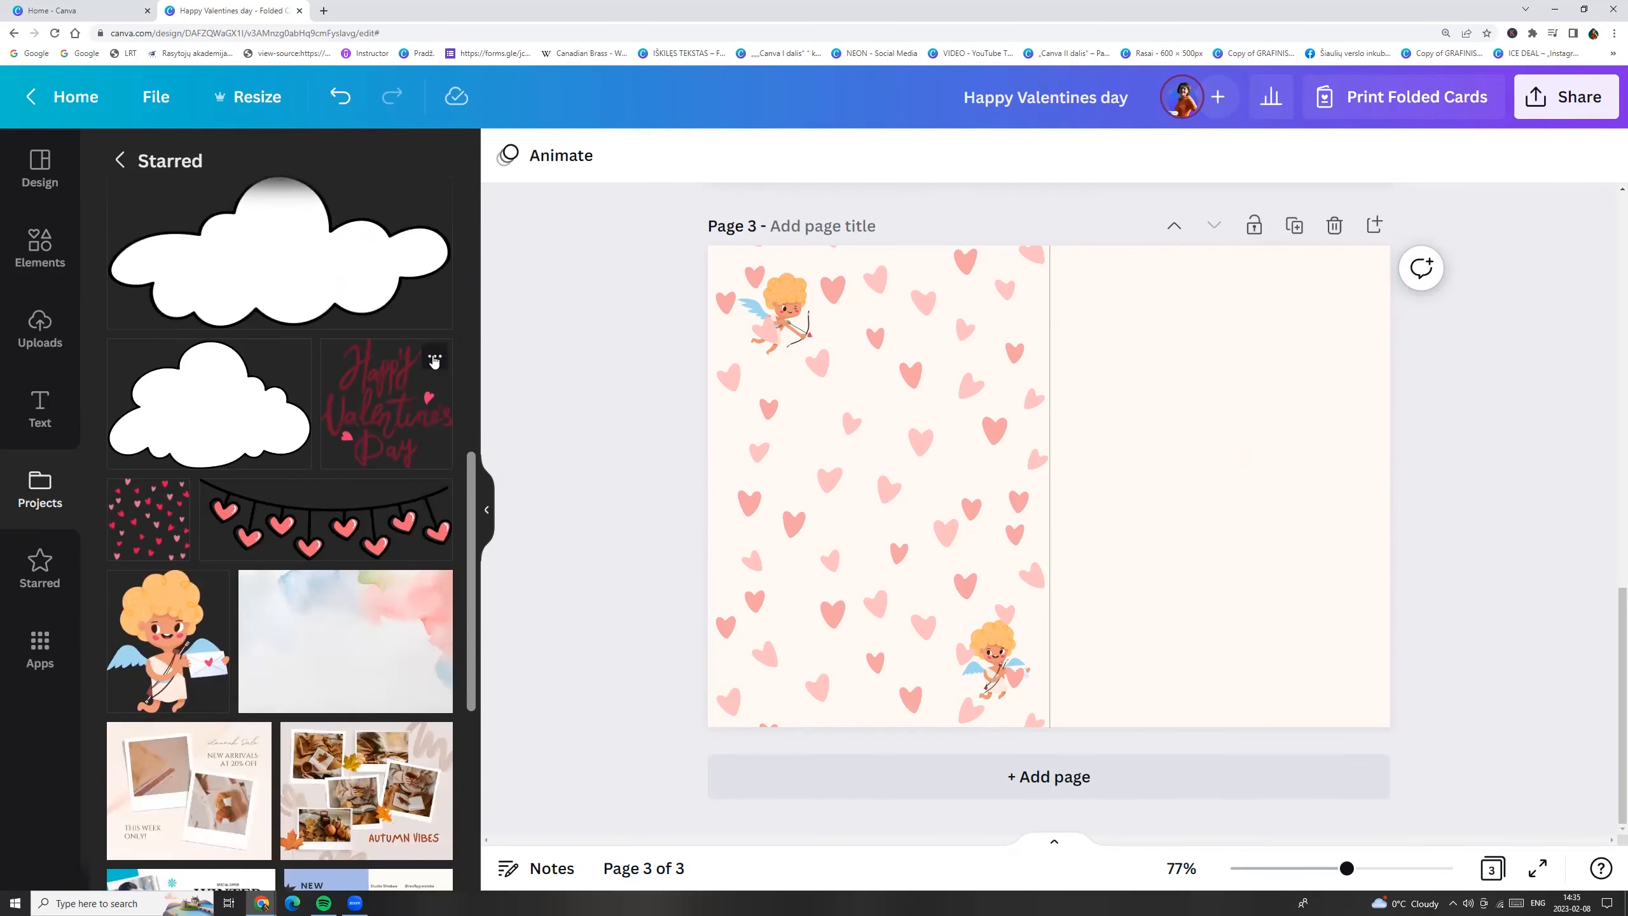
pyautogui.click(435, 356)
pyautogui.click(341, 429)
pyautogui.click(361, 417)
pyautogui.moveTo(1082, 449); pyautogui.dragTo(1239, 402)
# Recolour both the "Happy Valentine's Day" lettering and its small hearts in bright orange-red
pyautogui.click(514, 168)
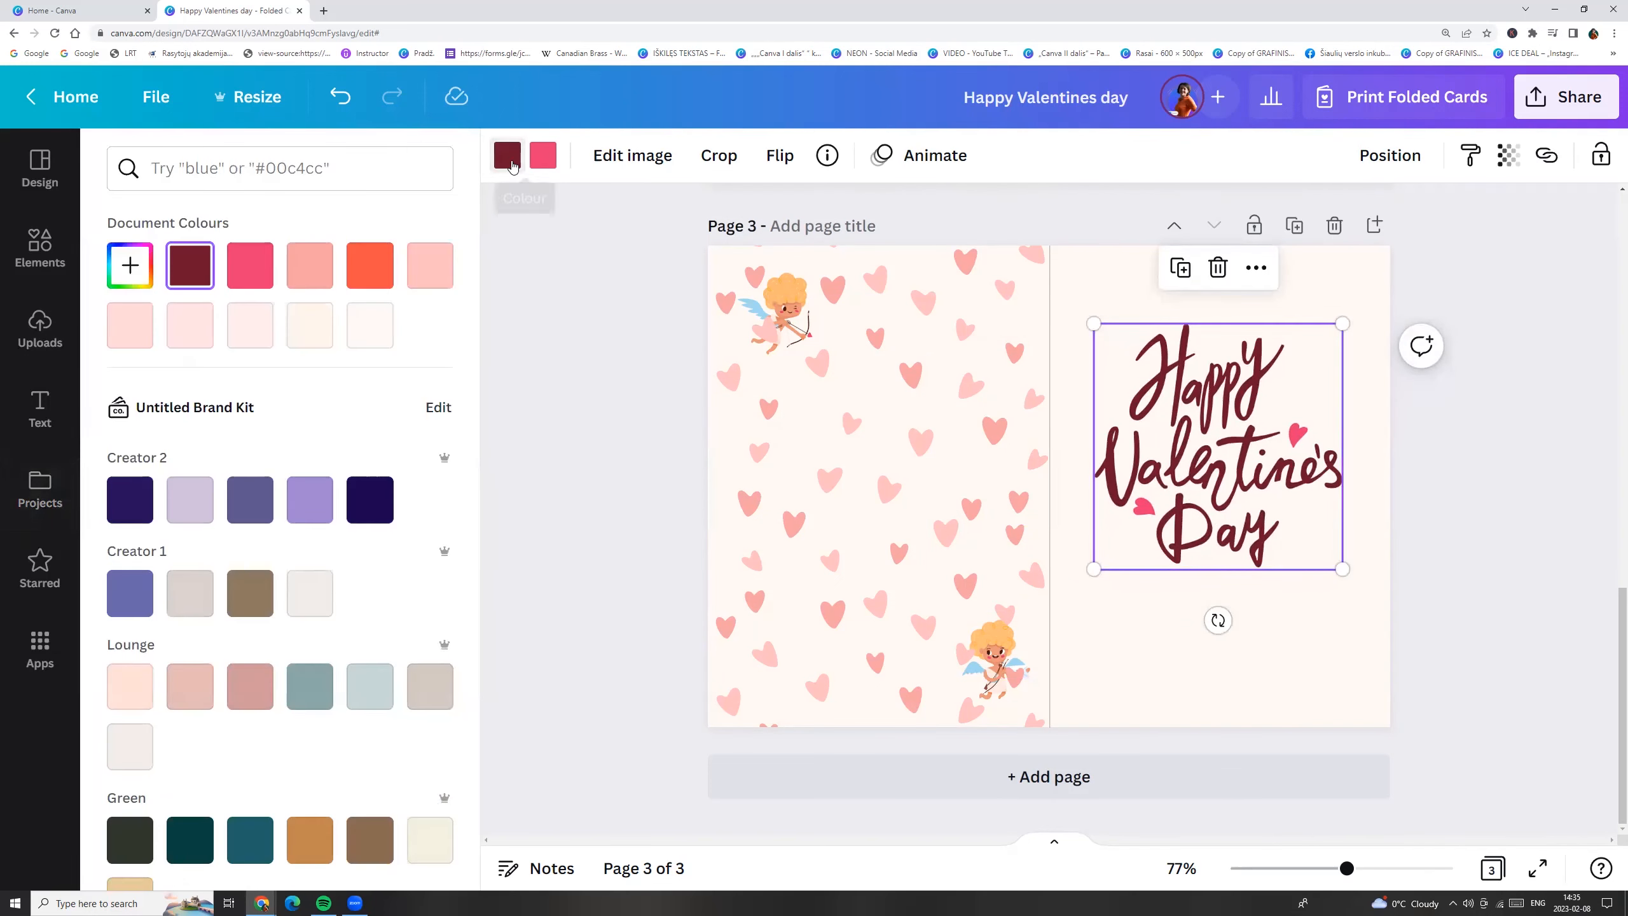
pyautogui.click(249, 266)
pyautogui.click(543, 155)
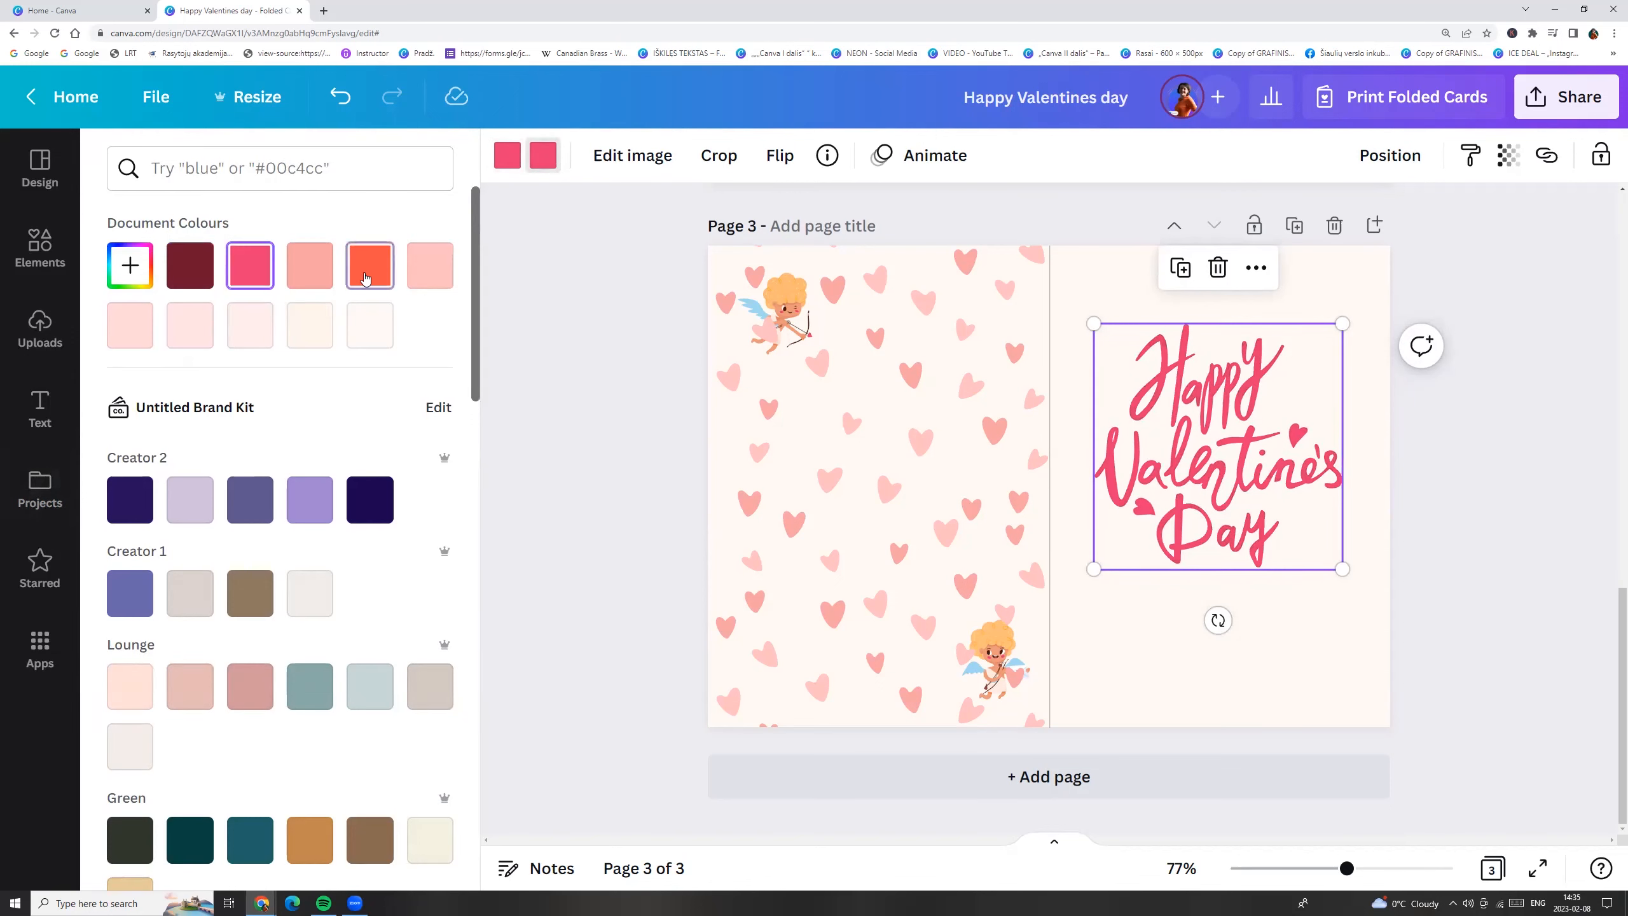
pyautogui.click(430, 265)
pyautogui.click(129, 265)
pyautogui.moveTo(196, 320)
pyautogui.mouseDown()
pyautogui.moveTo(354, 353)
pyautogui.moveTo(321, 323)
pyautogui.mouseUp()
pyautogui.click(365, 279)
pyautogui.click(282, 326)
pyautogui.click(506, 156)
pyautogui.click(310, 325)
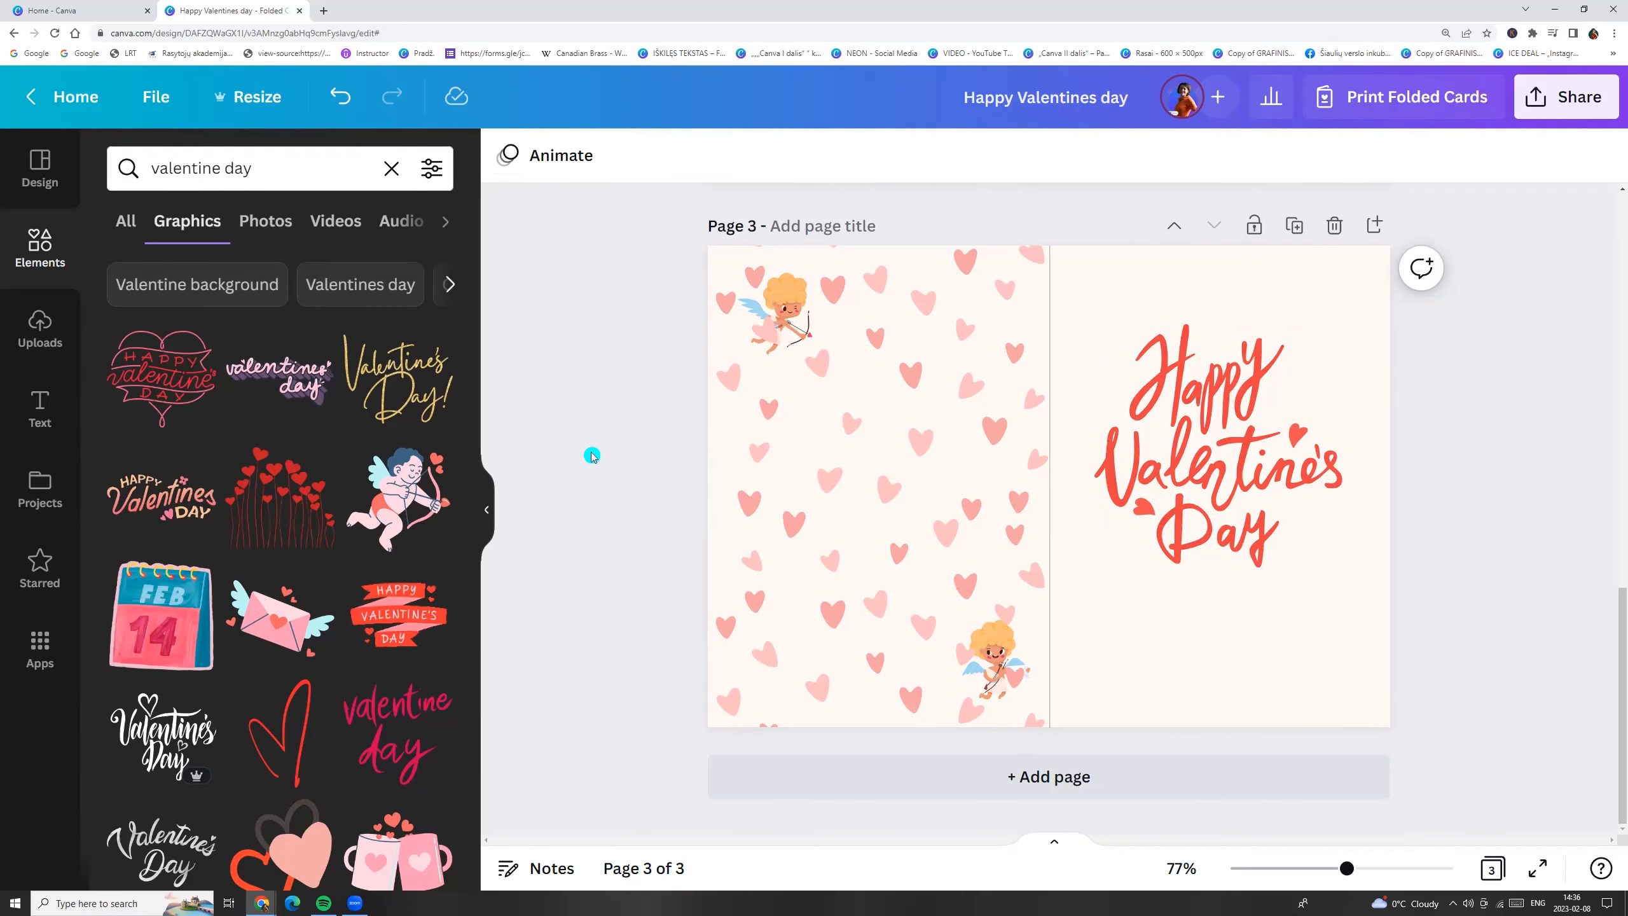
# Add a fourth page and search the element graphics for "long outline cloud shape illustration"
pyautogui.click(1056, 784)
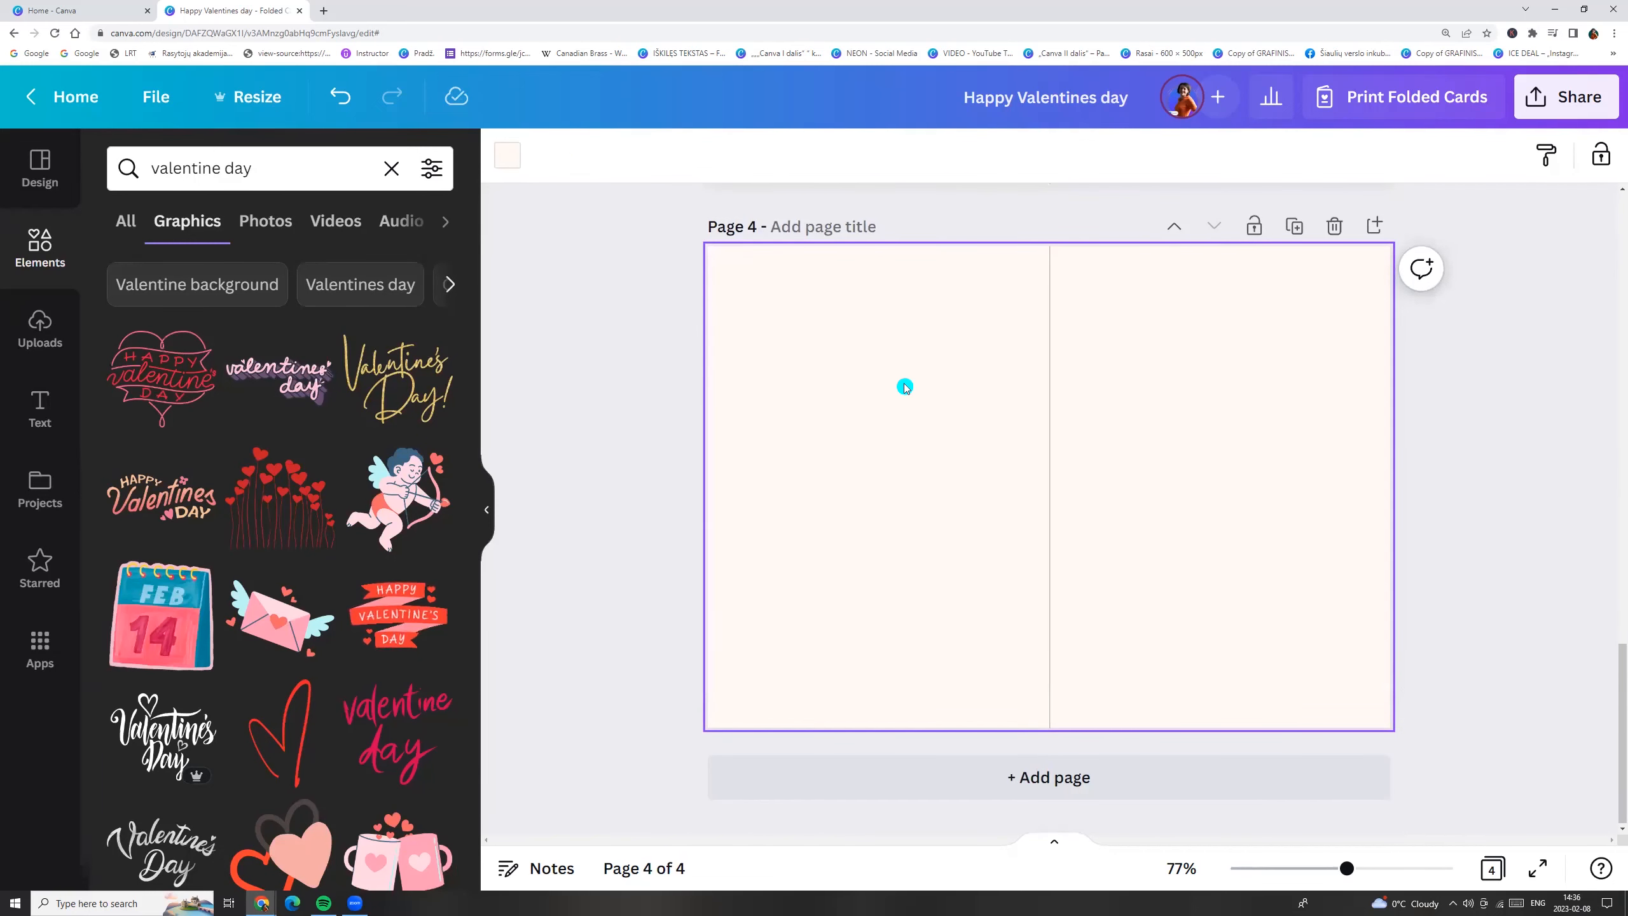
pyautogui.click(508, 155)
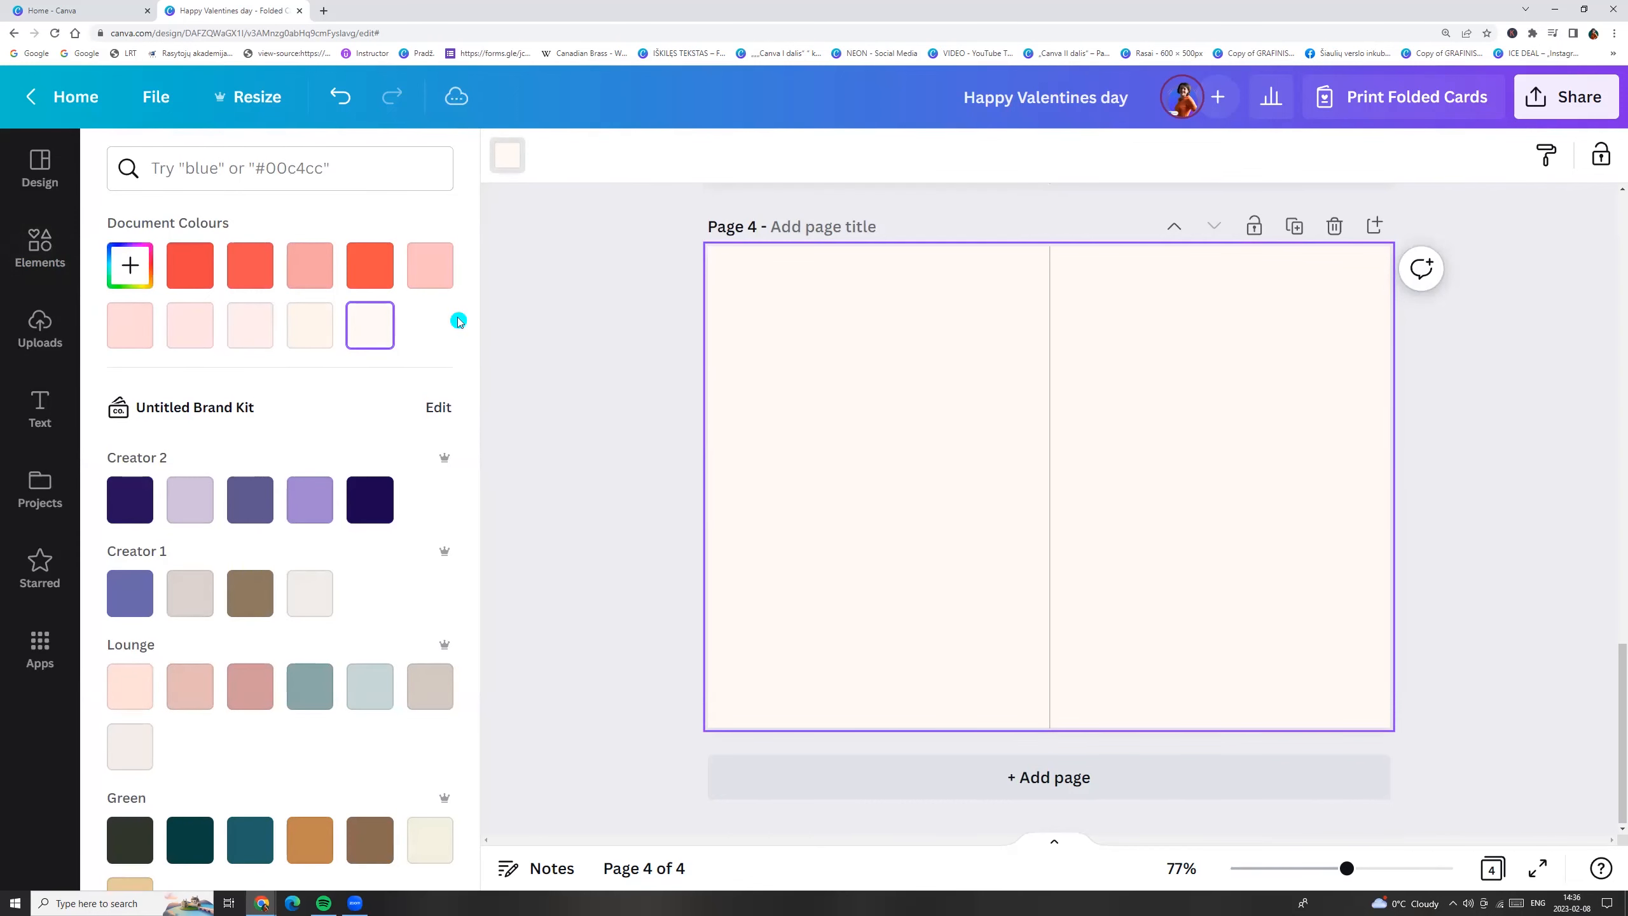
pyautogui.click(26, 255)
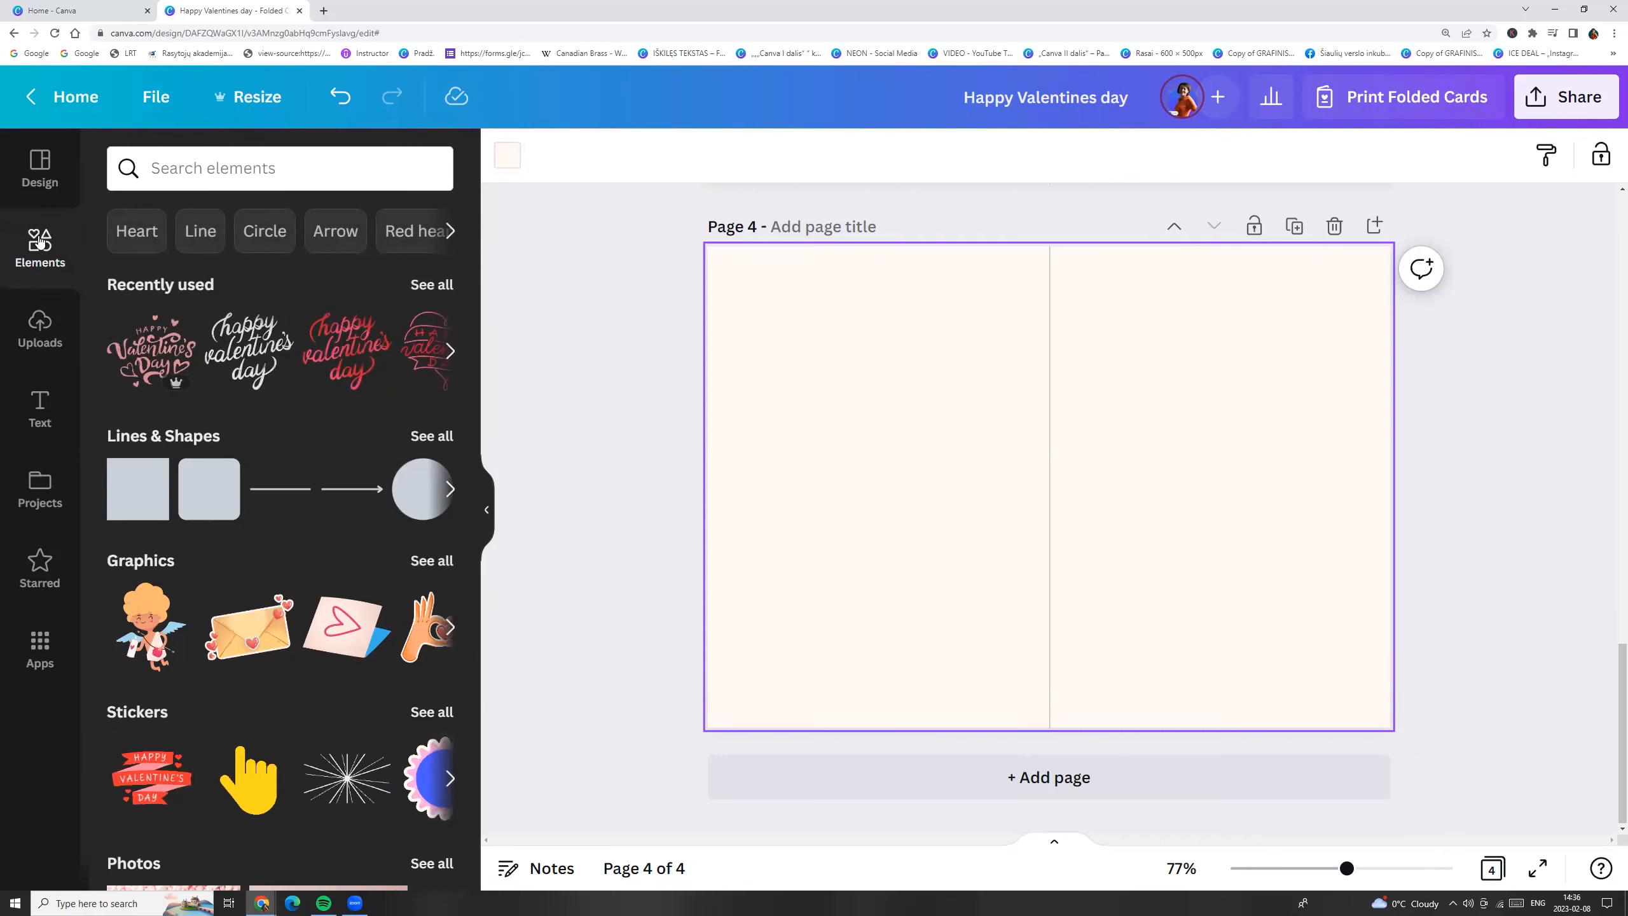
pyautogui.click(197, 165)
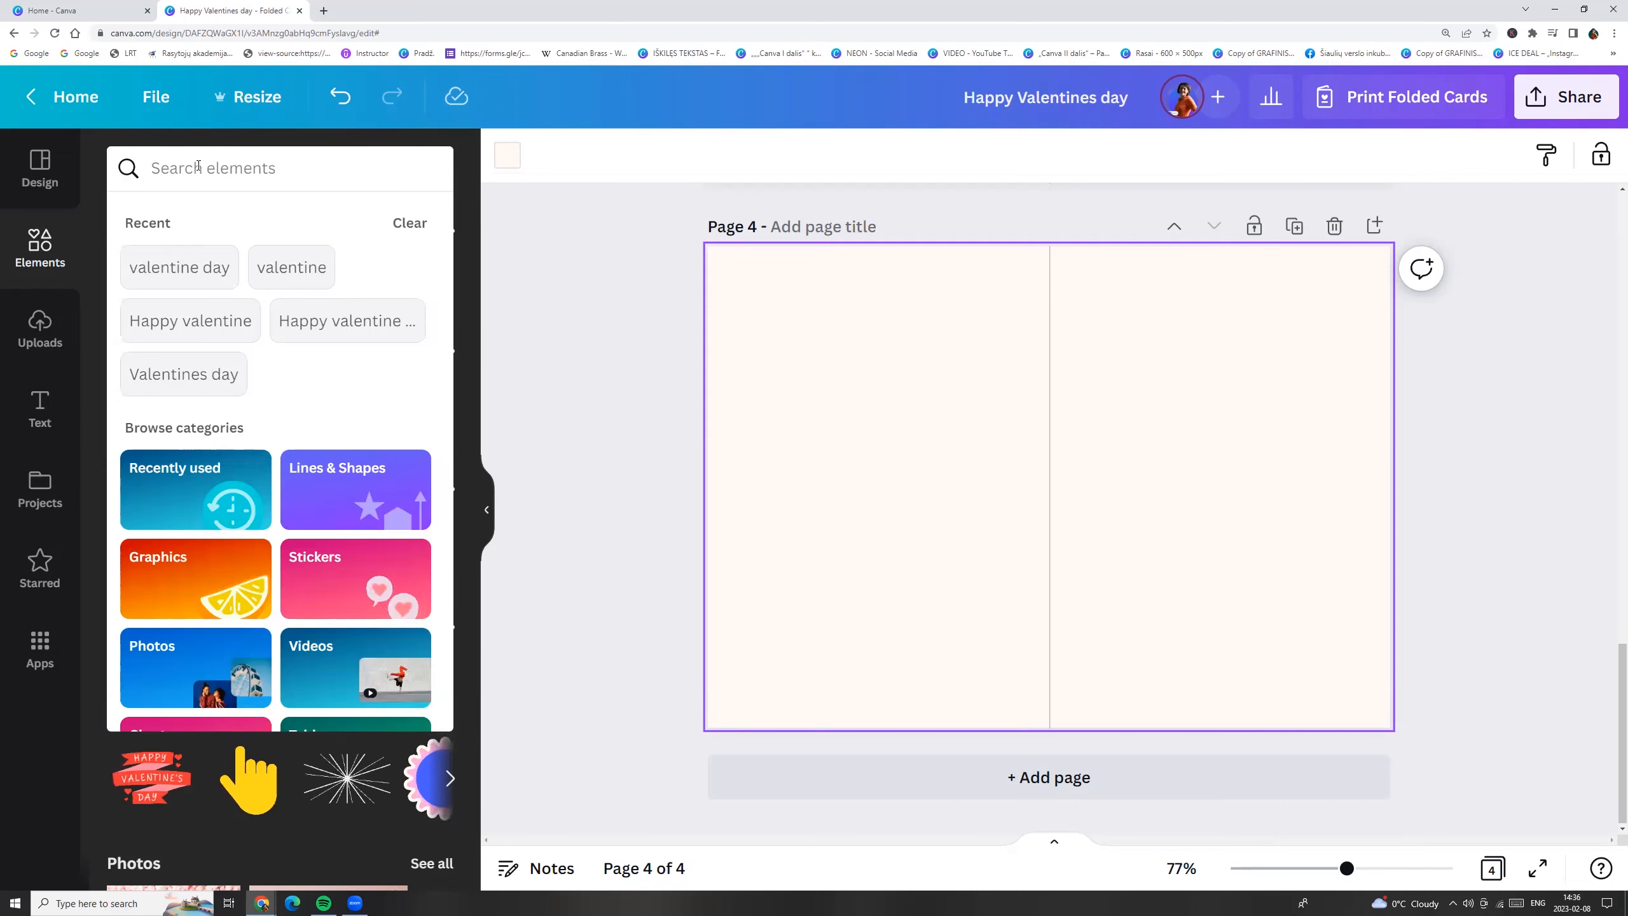
pyautogui.write('lon')
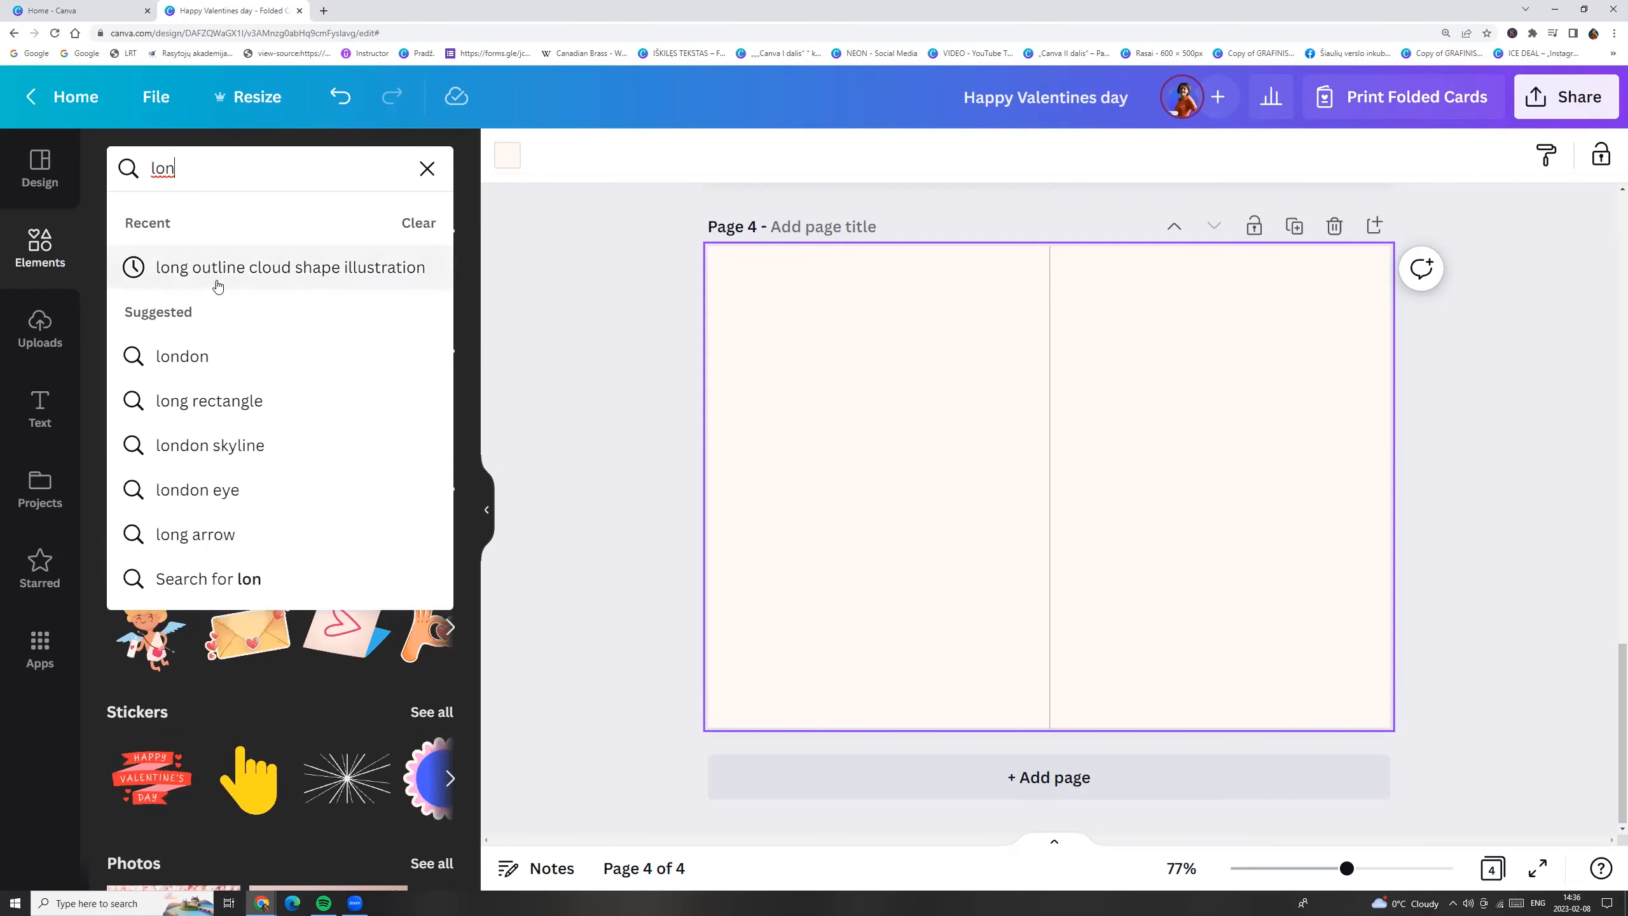
pyautogui.click(344, 271)
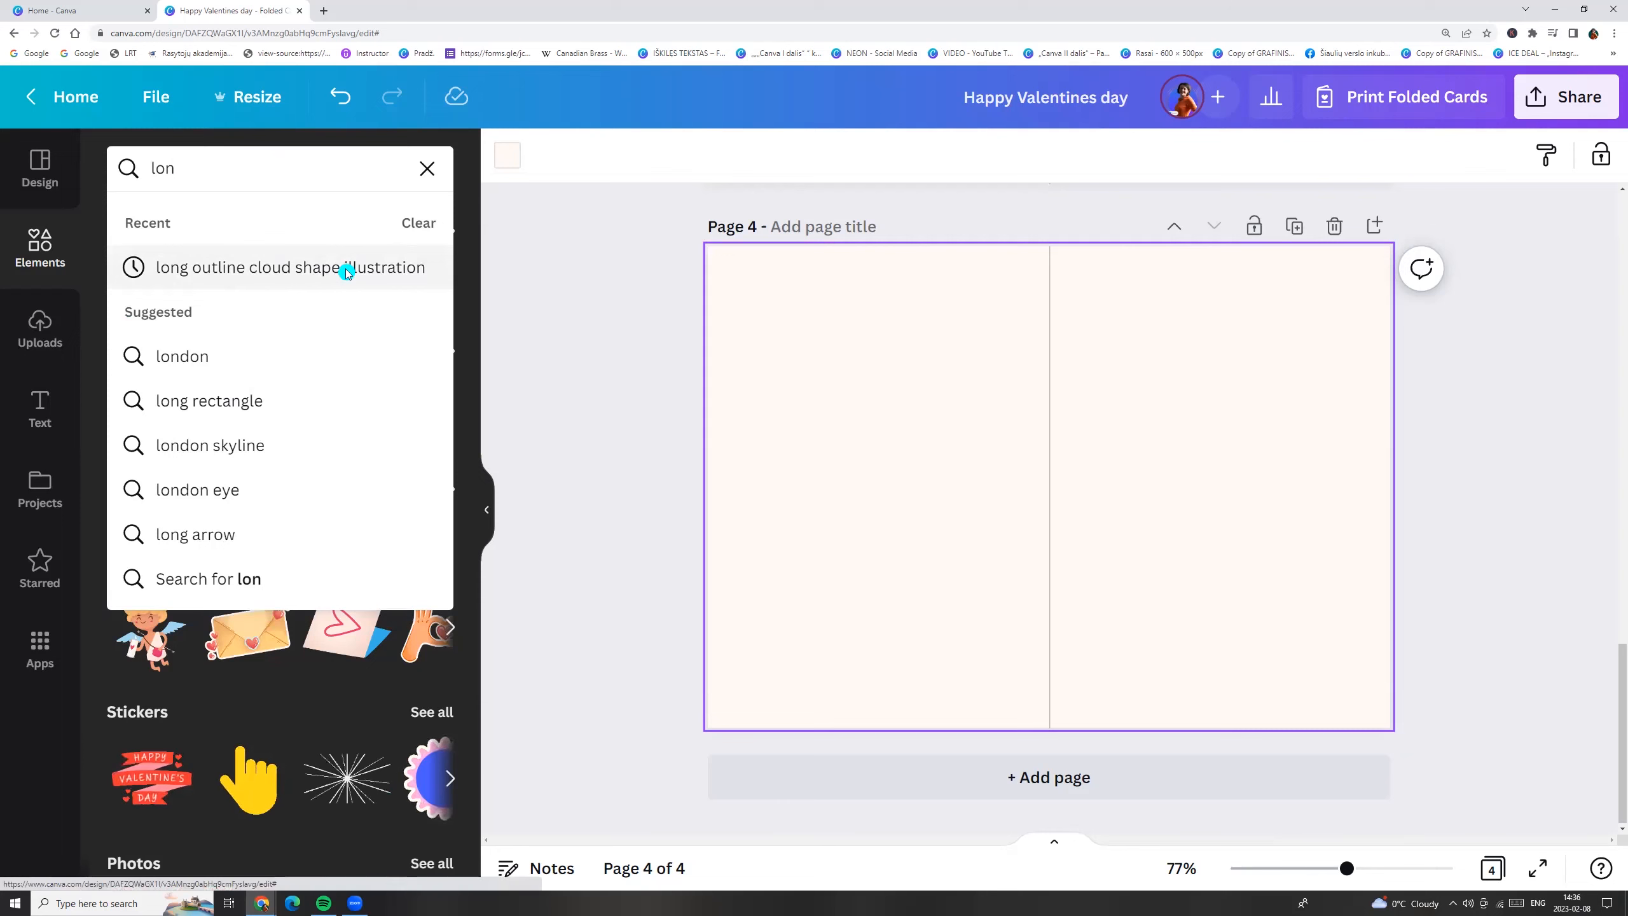
pyautogui.click(187, 222)
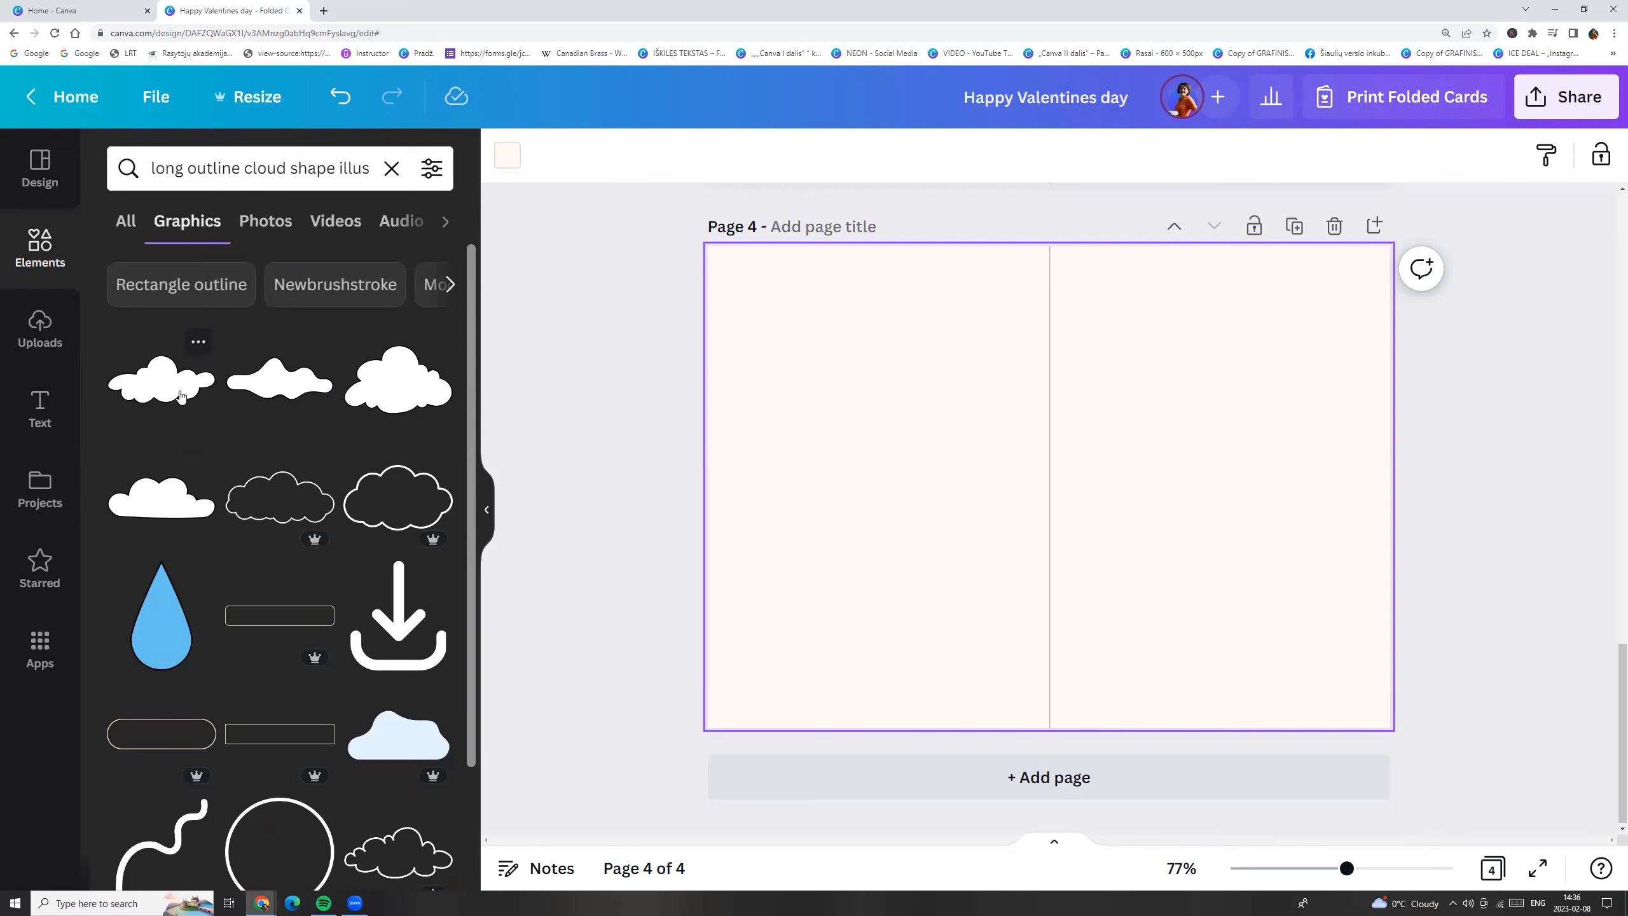
# Add the first two outlined clouds to page 4 and move the wavy one to the upper part of the left panel
pyautogui.click(161, 391)
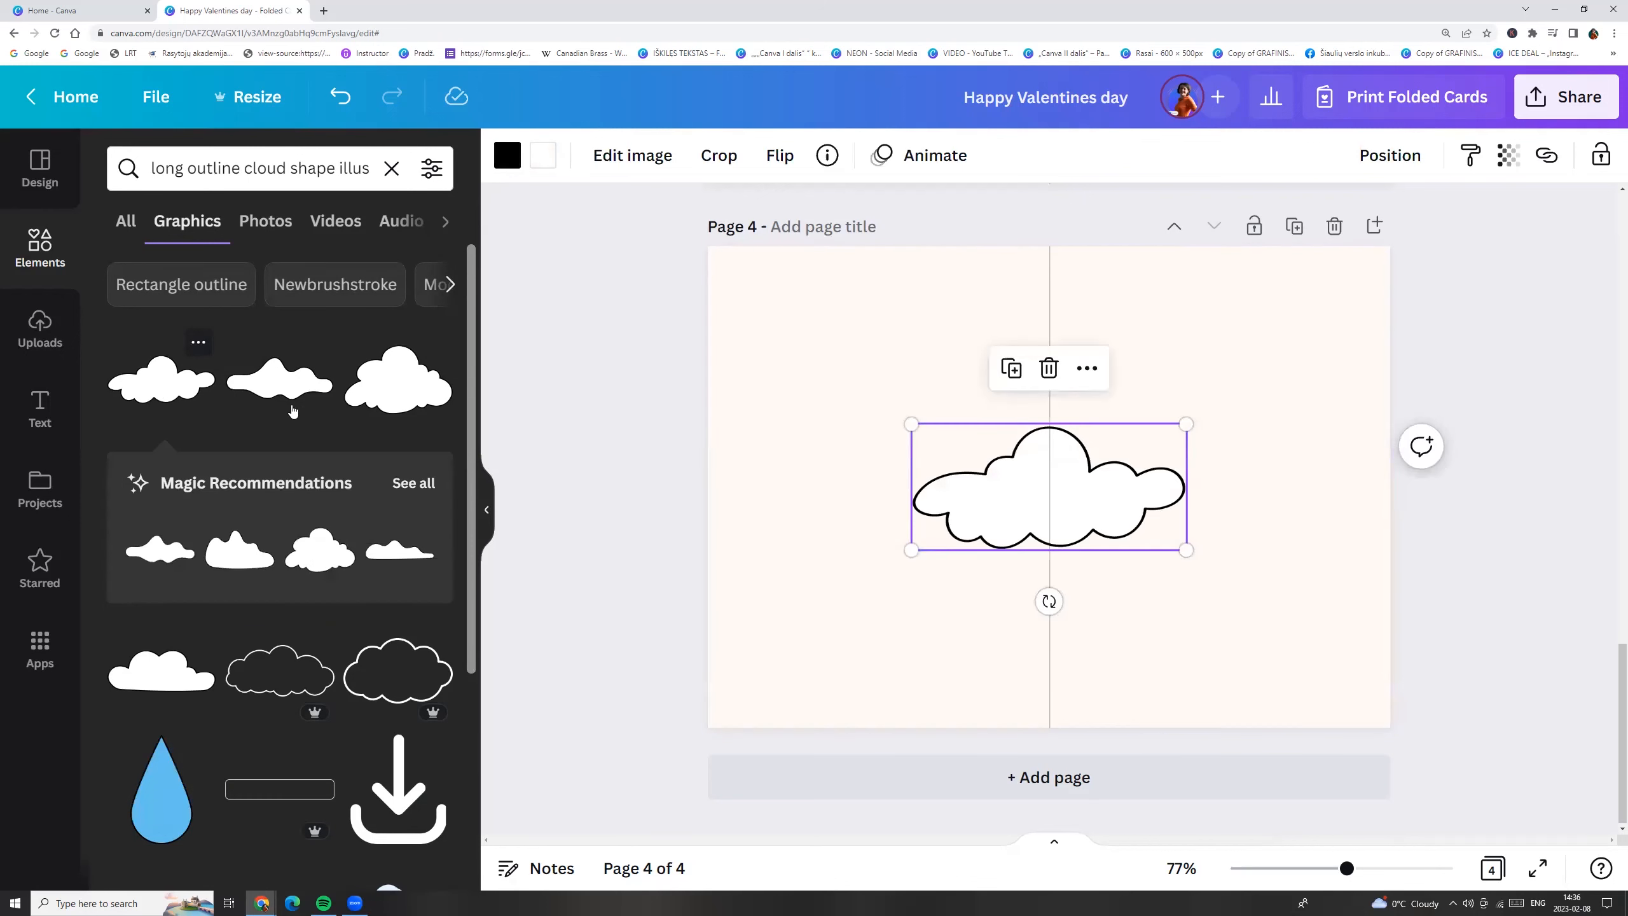
pyautogui.click(280, 385)
pyautogui.moveTo(1032, 524); pyautogui.dragTo(832, 379)
# Add two more clouds from the recommendations and place one in the lower part of each panel on page 4
pyautogui.click(423, 484)
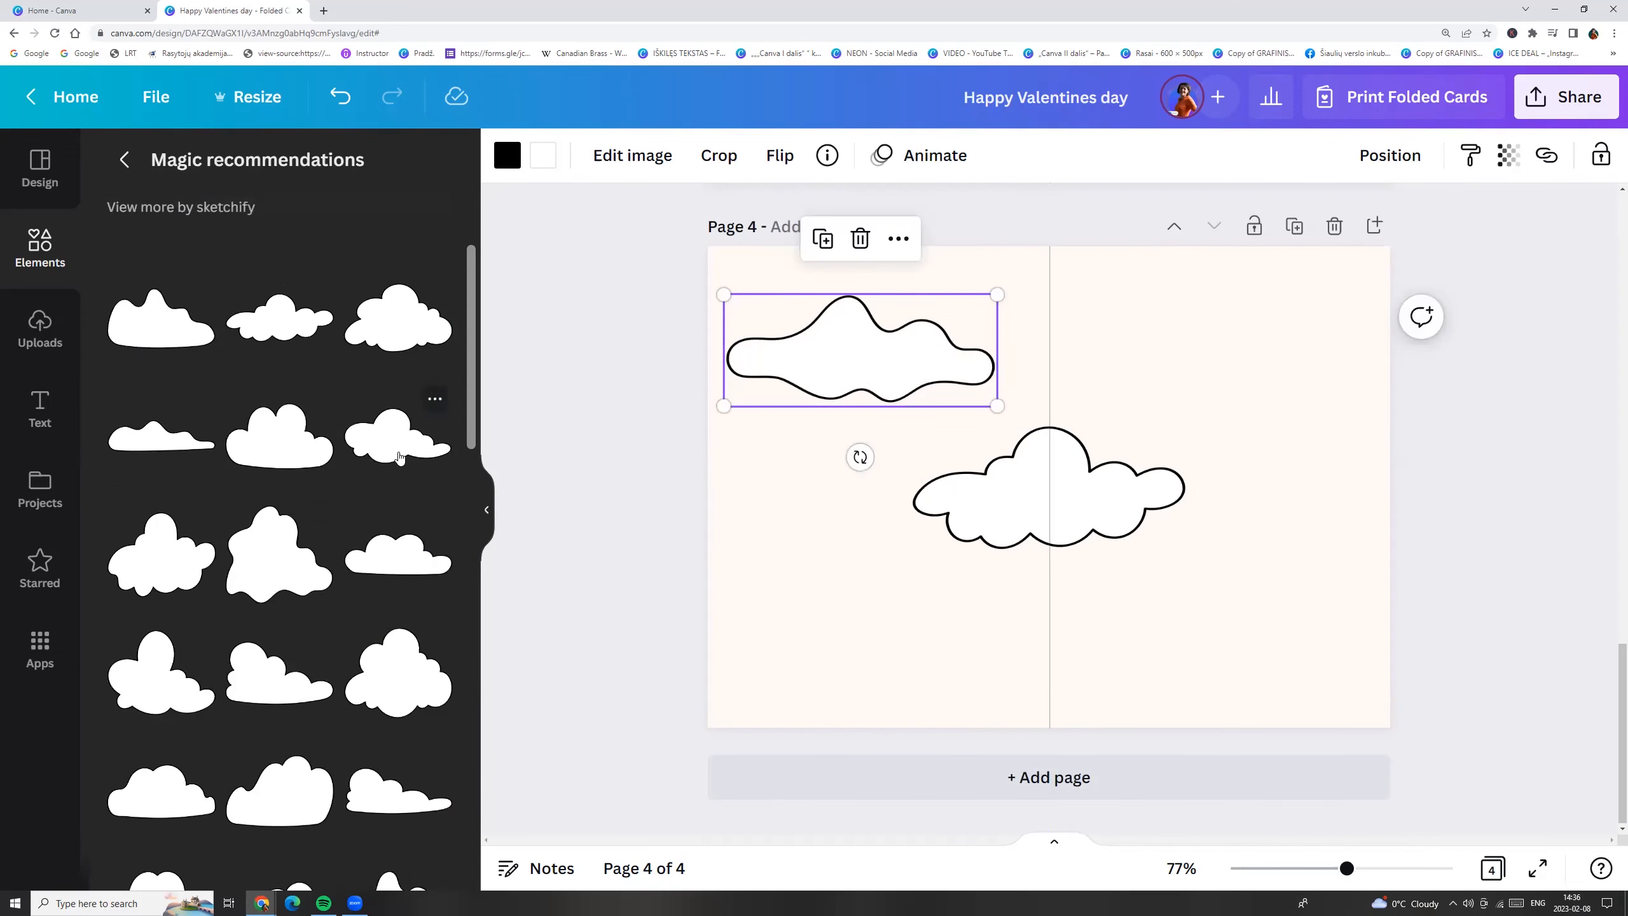
pyautogui.click(399, 457)
pyautogui.moveTo(1004, 516); pyautogui.dragTo(818, 619)
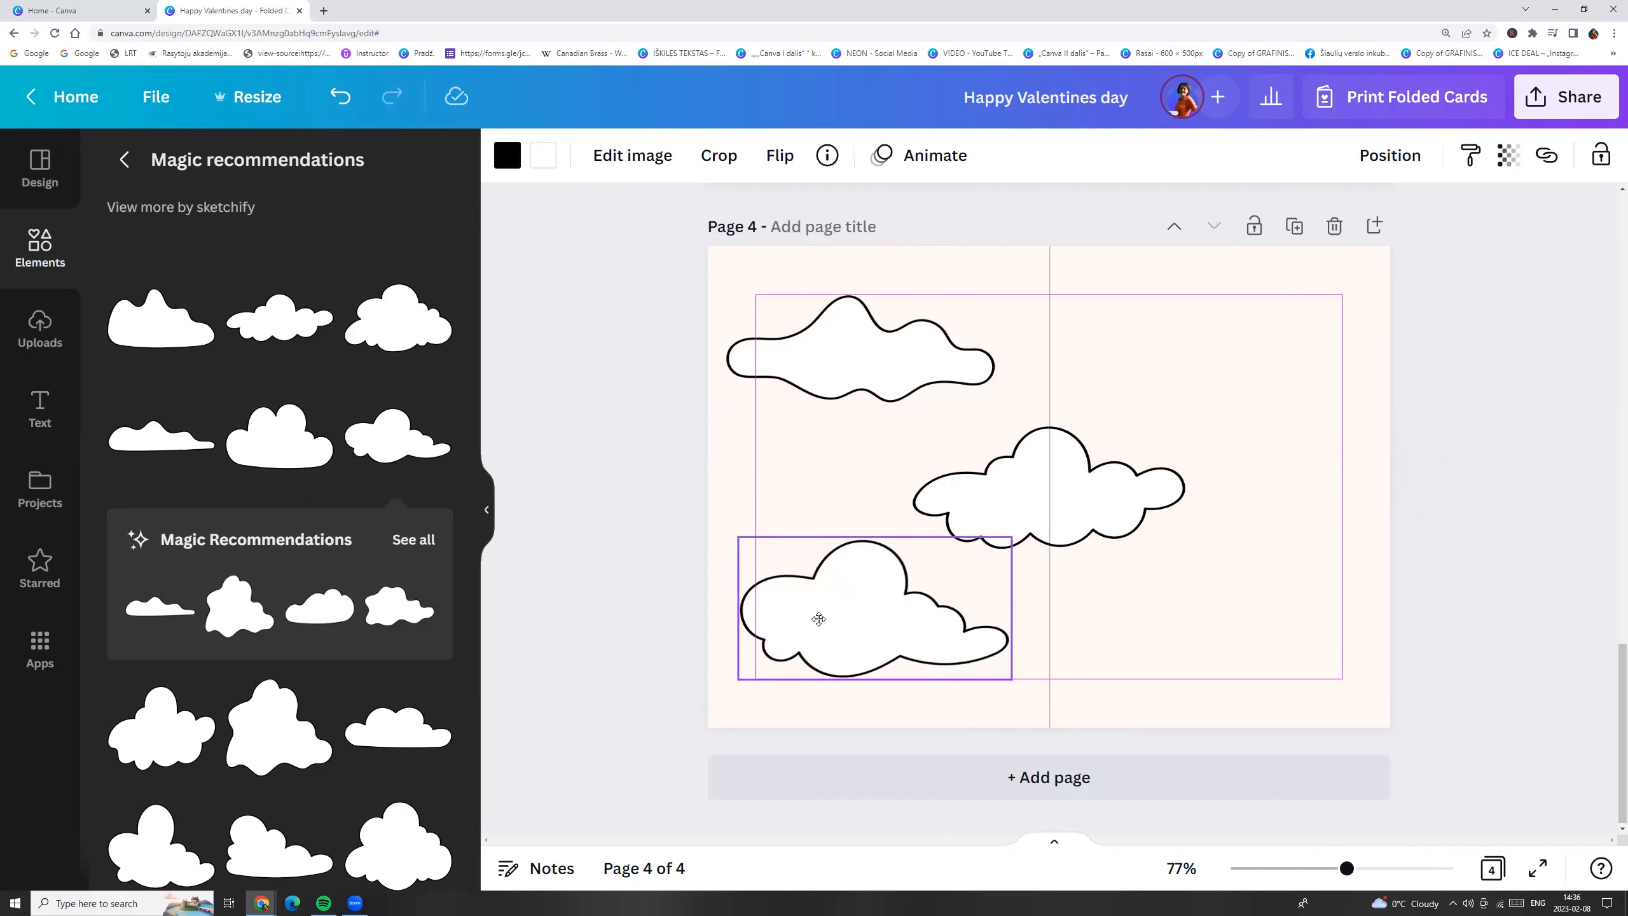
pyautogui.click(398, 605)
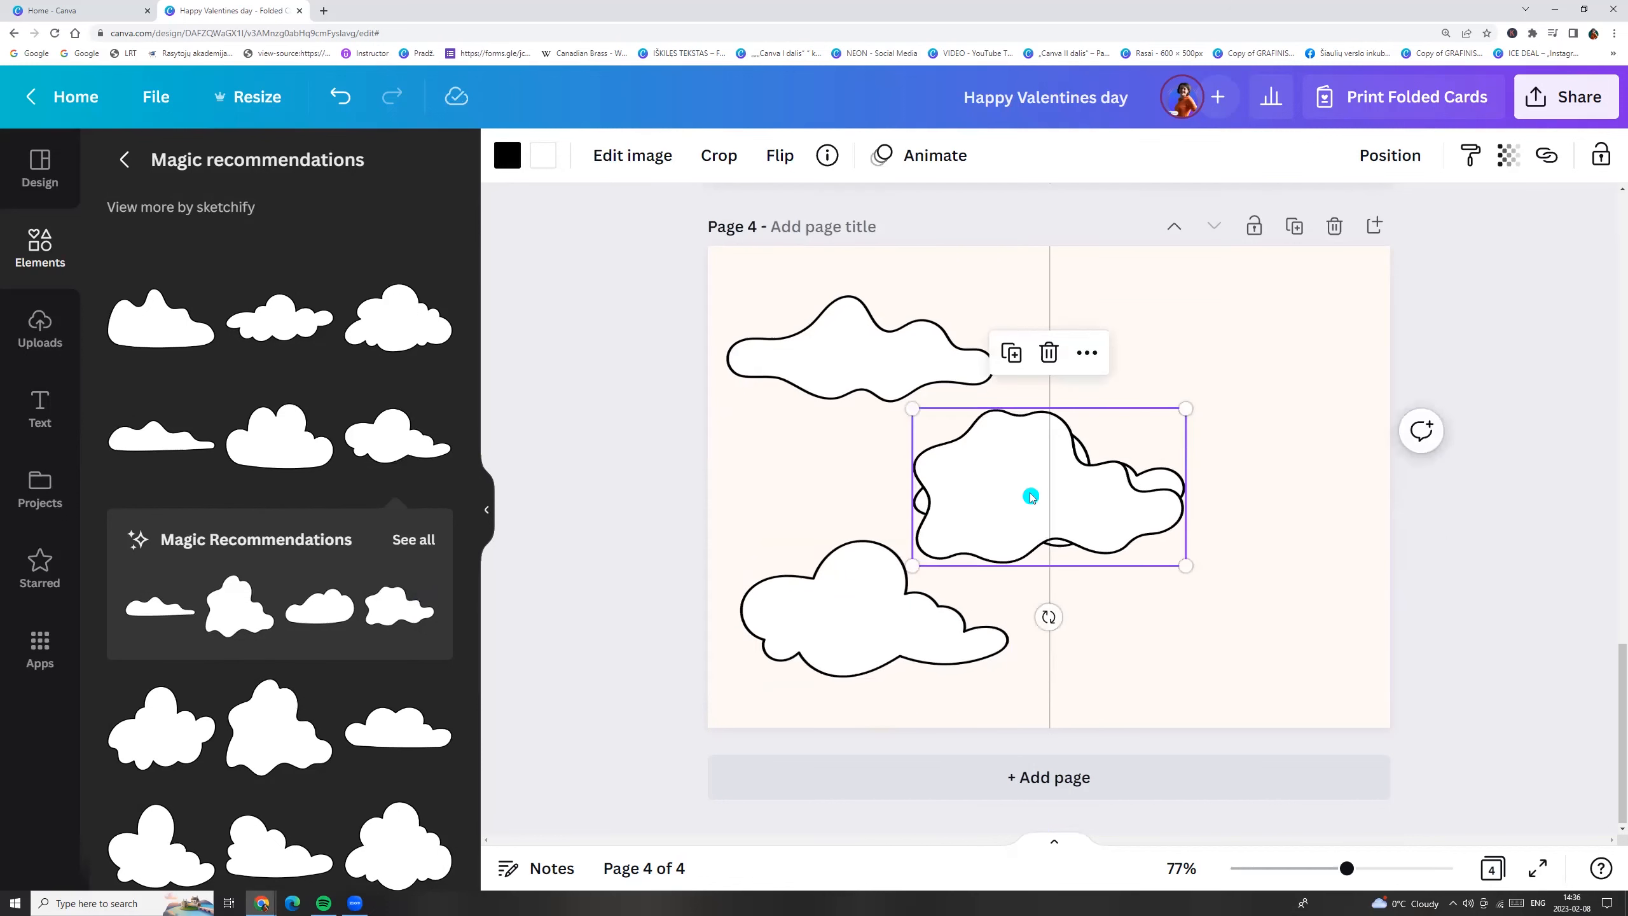
pyautogui.moveTo(1031, 497); pyautogui.dragTo(1192, 633)
# Recolour the outline and fill of the upper wavy cloud in very pale pink
pyautogui.click(861, 367)
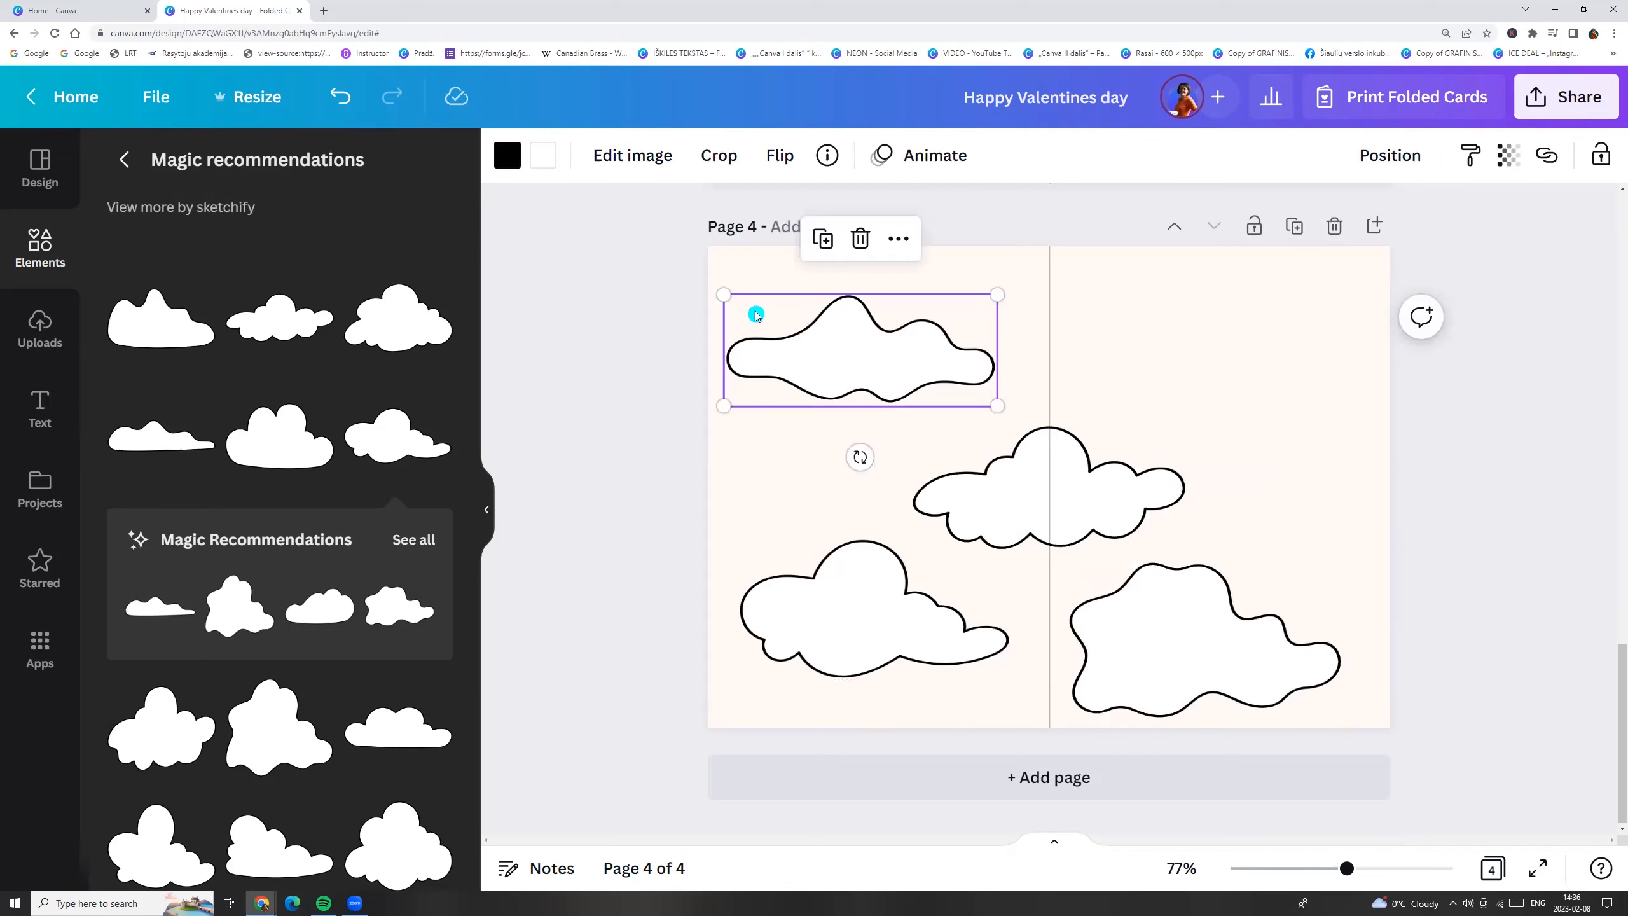
pyautogui.click(507, 155)
pyautogui.click(312, 336)
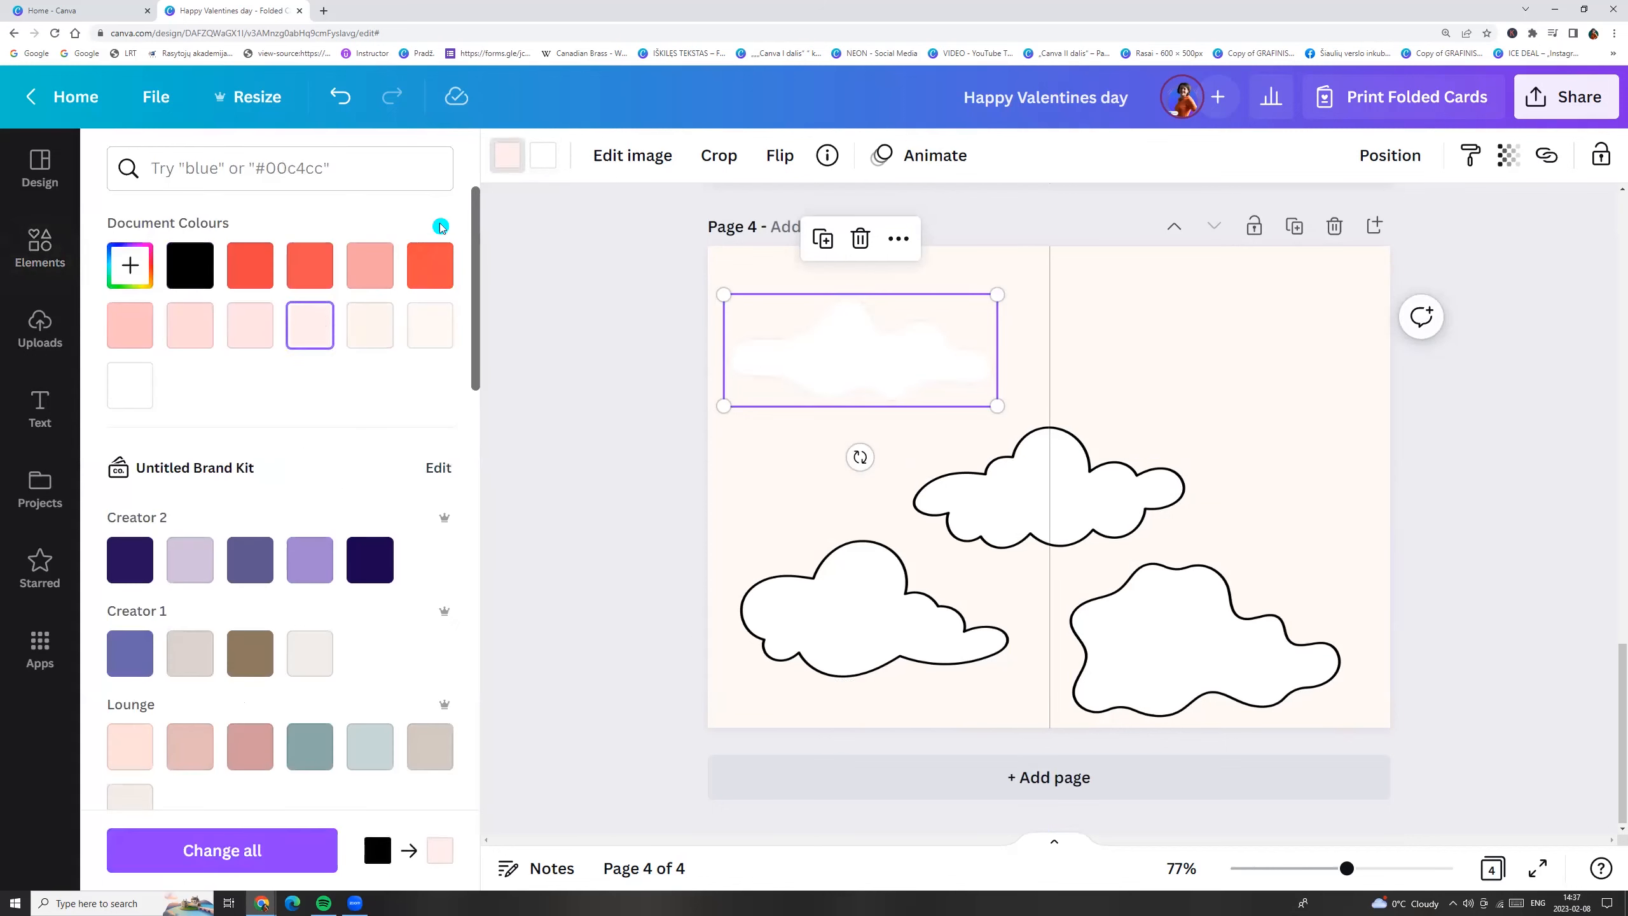
pyautogui.click(543, 155)
pyautogui.click(321, 330)
# Recolour the fill and outline of the middle cloud in coral red
pyautogui.click(938, 476)
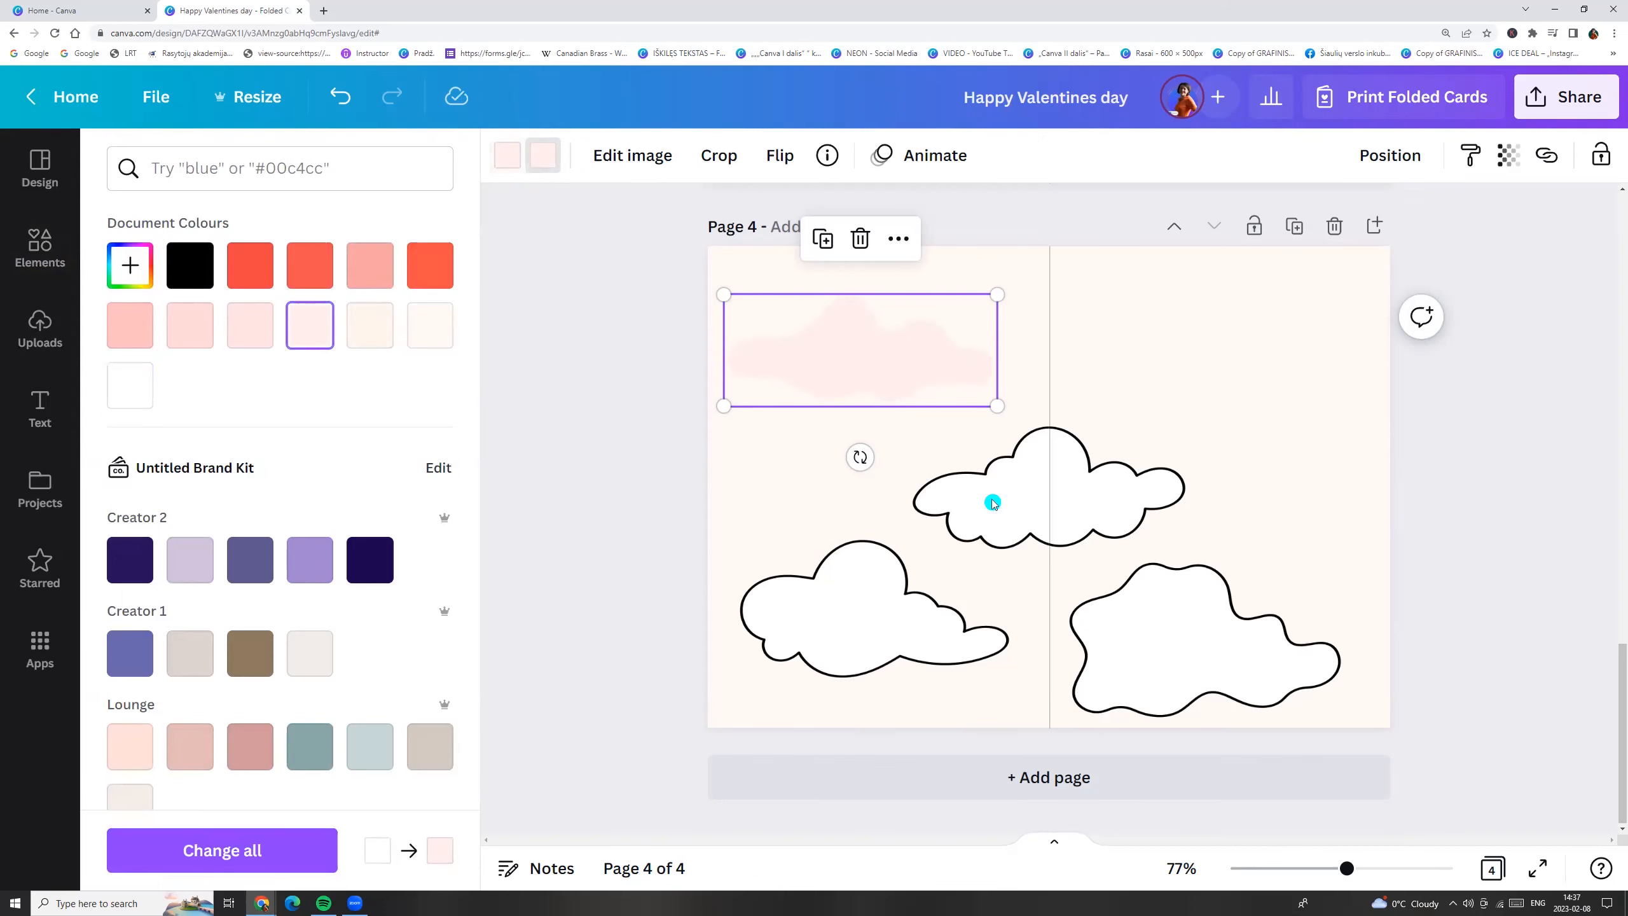
pyautogui.click(310, 264)
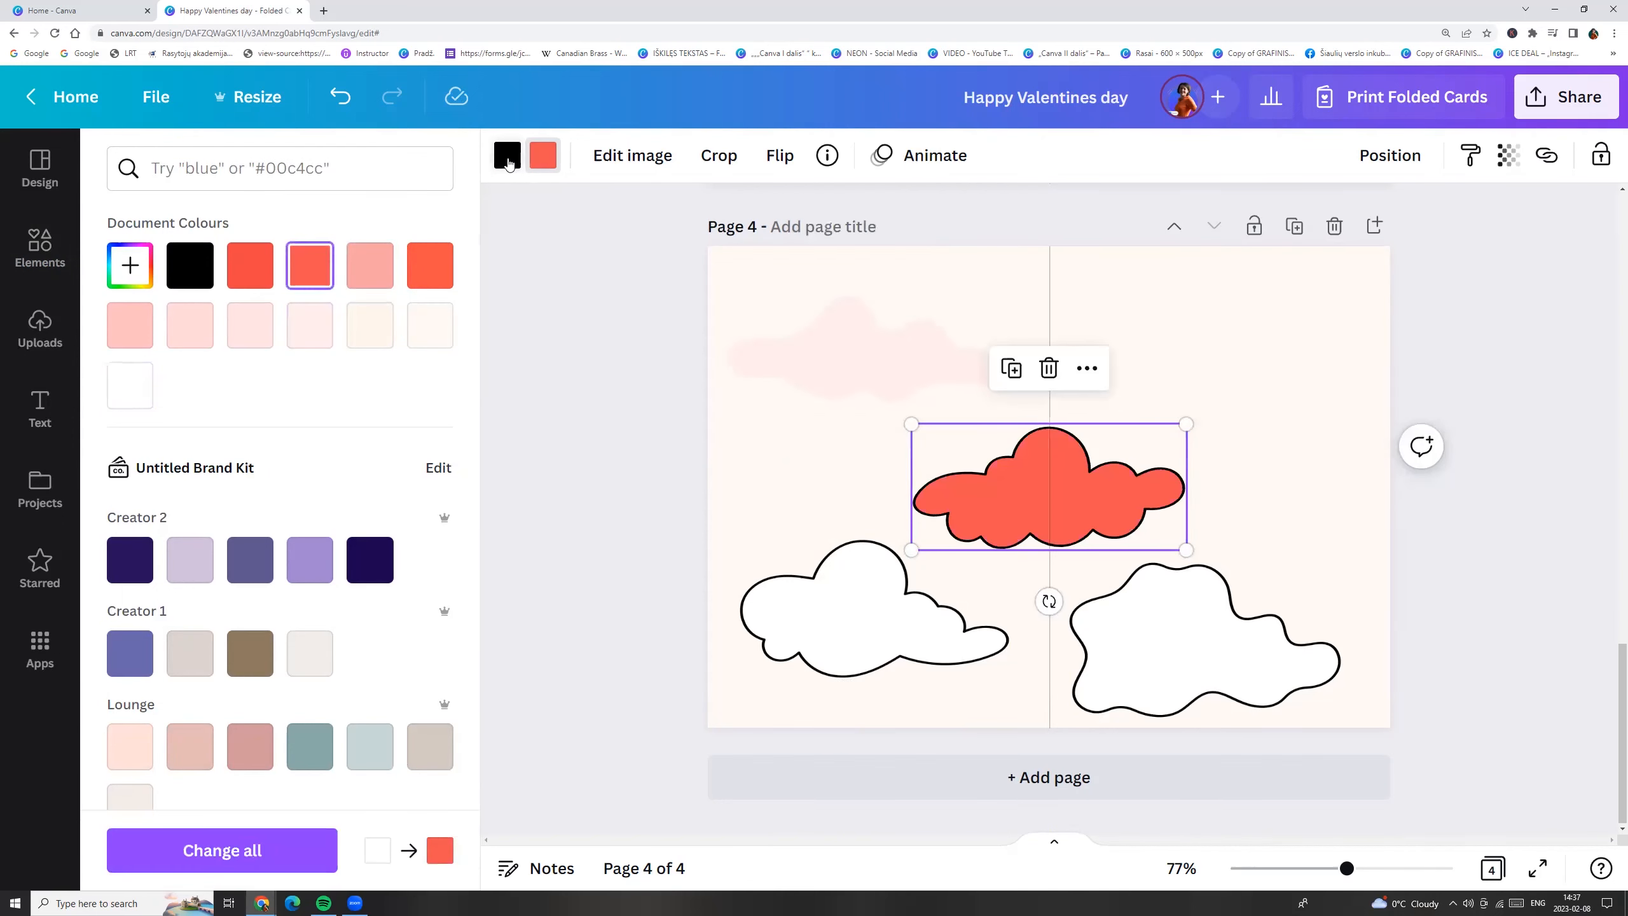
pyautogui.click(507, 163)
pyautogui.click(309, 264)
# Recolour the left panel's lower cloud salmon pink and the right panel's cloud light pink, including their outlines
pyautogui.click(768, 603)
pyautogui.click(370, 264)
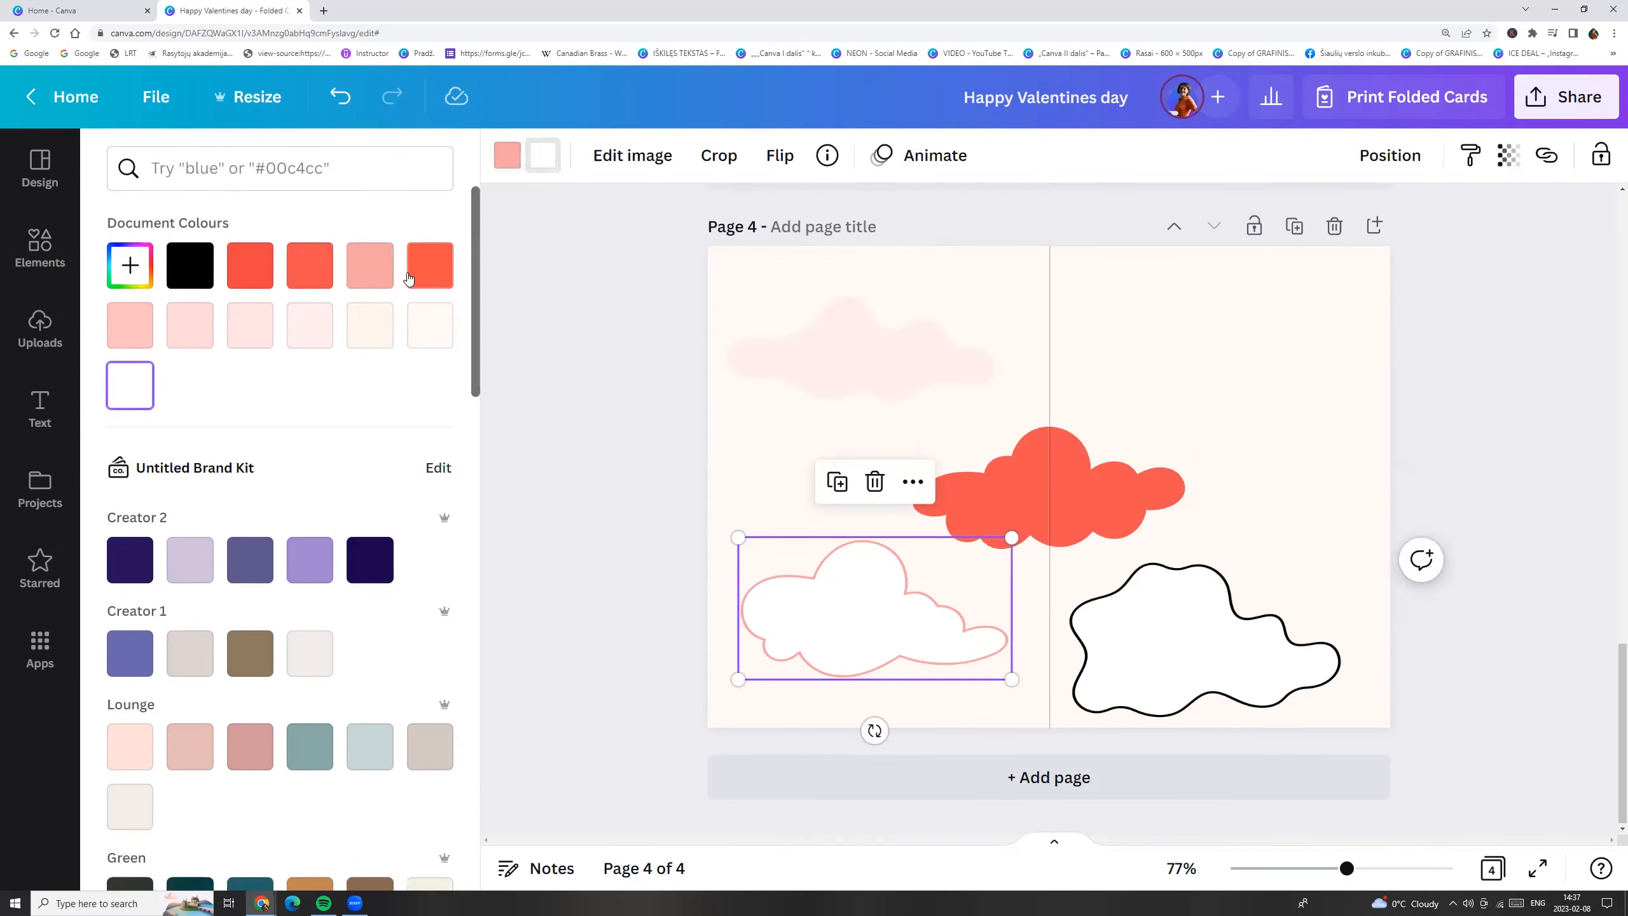
pyautogui.click(370, 264)
pyautogui.click(1205, 641)
pyautogui.click(131, 325)
pyautogui.click(506, 155)
pyautogui.click(130, 324)
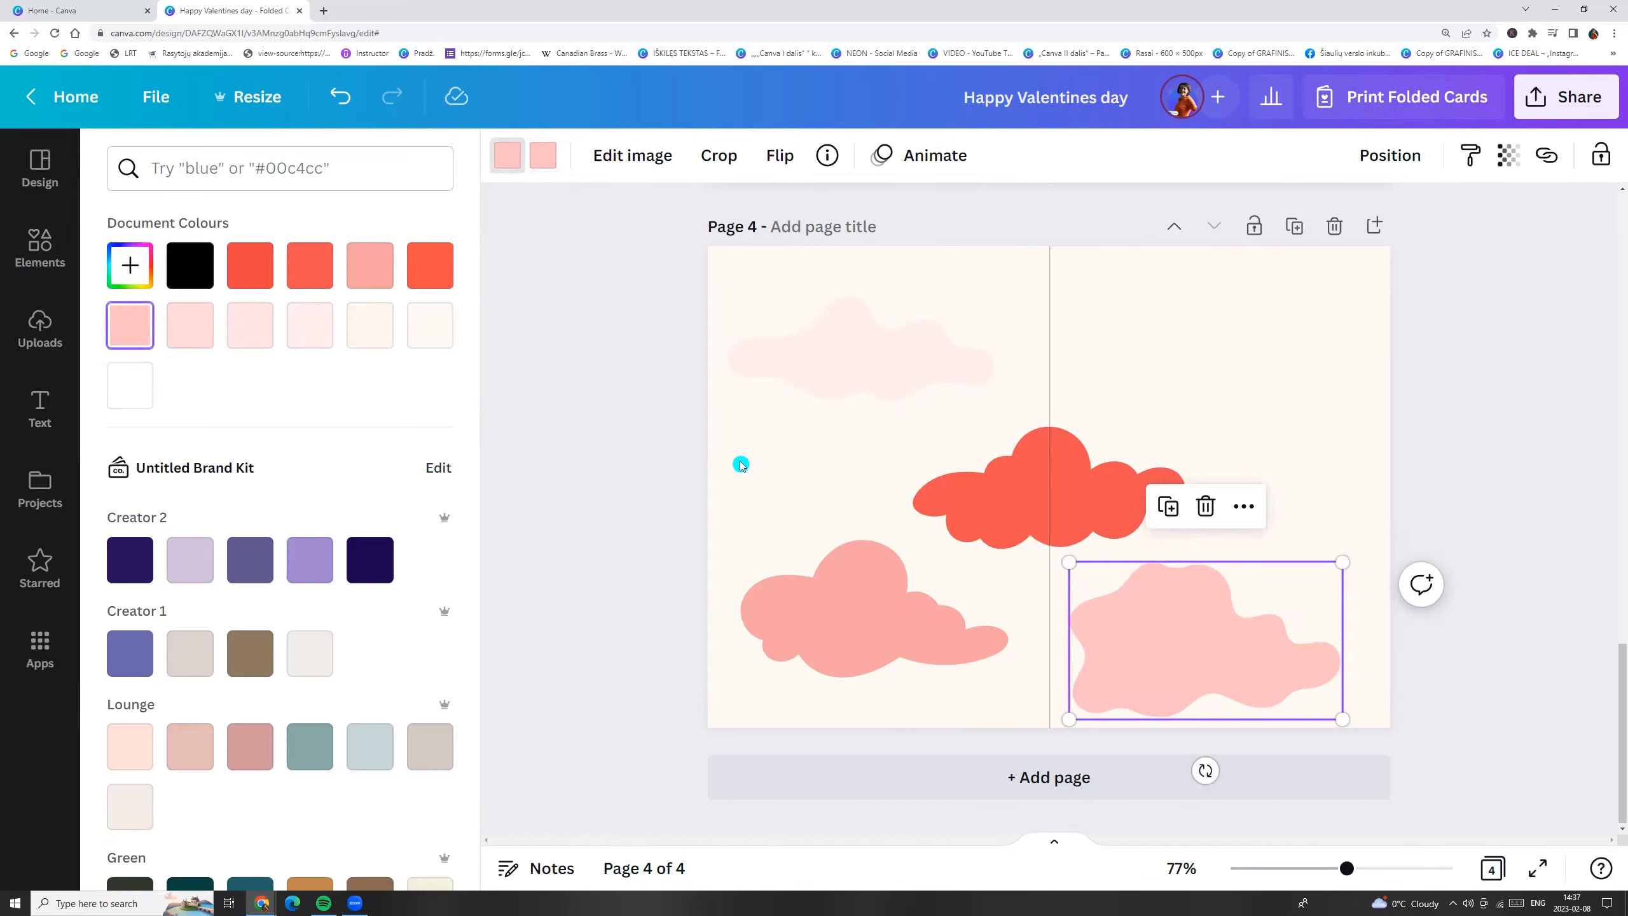
# Rotate the salmon and coral clouds and overlap all four clouds in page 4's lower-left corner
pyautogui.moveTo(843, 599); pyautogui.dragTo(807, 592)
pyautogui.moveTo(831, 732); pyautogui.dragTo(761, 701)
pyautogui.moveTo(807, 623); pyautogui.dragTo(777, 616)
pyautogui.moveTo(995, 509); pyautogui.dragTo(701, 588)
pyautogui.moveTo(745, 673); pyautogui.dragTo(668, 640)
pyautogui.moveTo(777, 631); pyautogui.dragTo(806, 580)
pyautogui.moveTo(1173, 641); pyautogui.dragTo(754, 698)
pyautogui.moveTo(878, 368); pyautogui.dragTo(908, 709)
# Duplicate the light pink cloud and place the copy slightly lower and further right along the page's lower edge
pyautogui.click(738, 630)
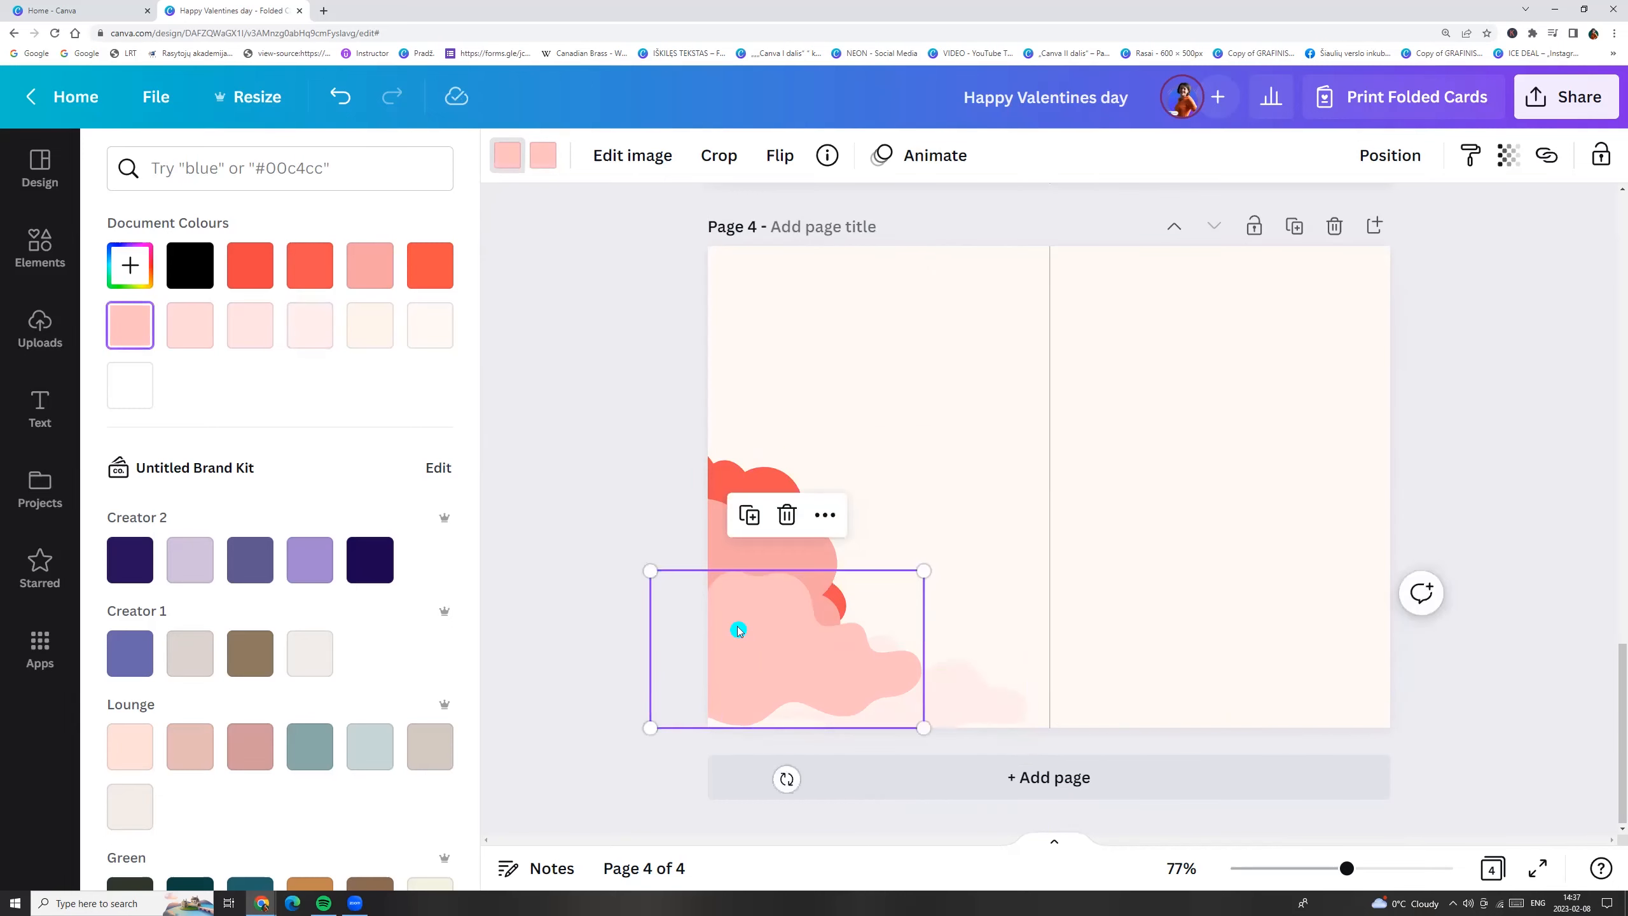
pyautogui.moveTo(738, 631); pyautogui.dragTo(820, 680)
# Try salmon pink and #FAC8C8 as the outline colour of the duplicated cloud
pyautogui.click(370, 265)
pyautogui.click(130, 264)
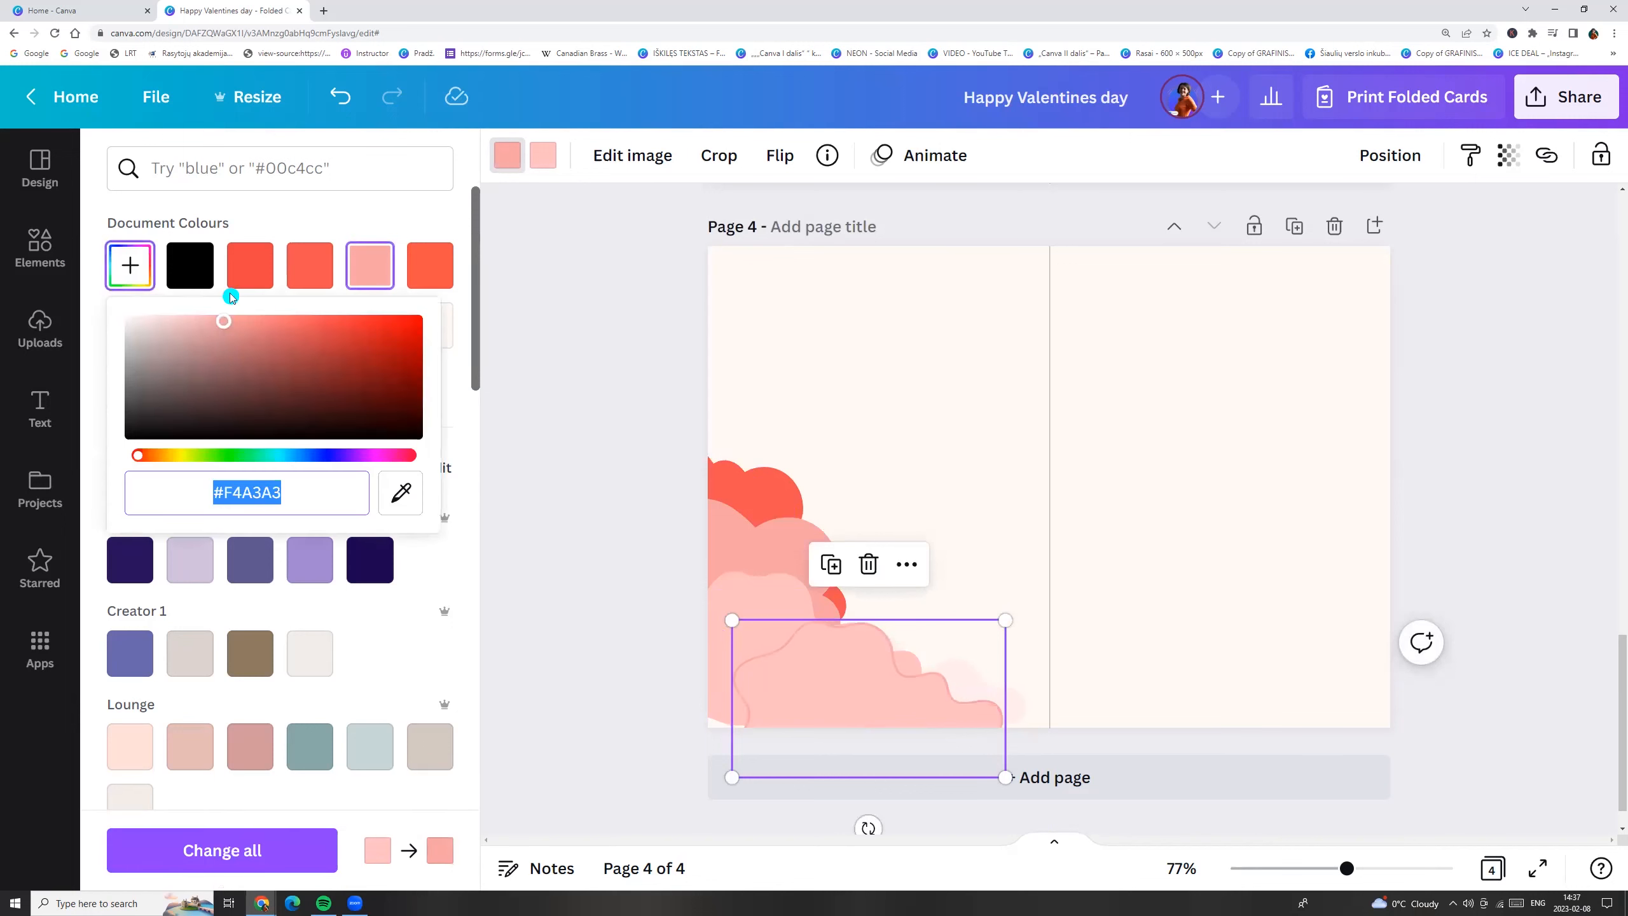
pyautogui.click(182, 322)
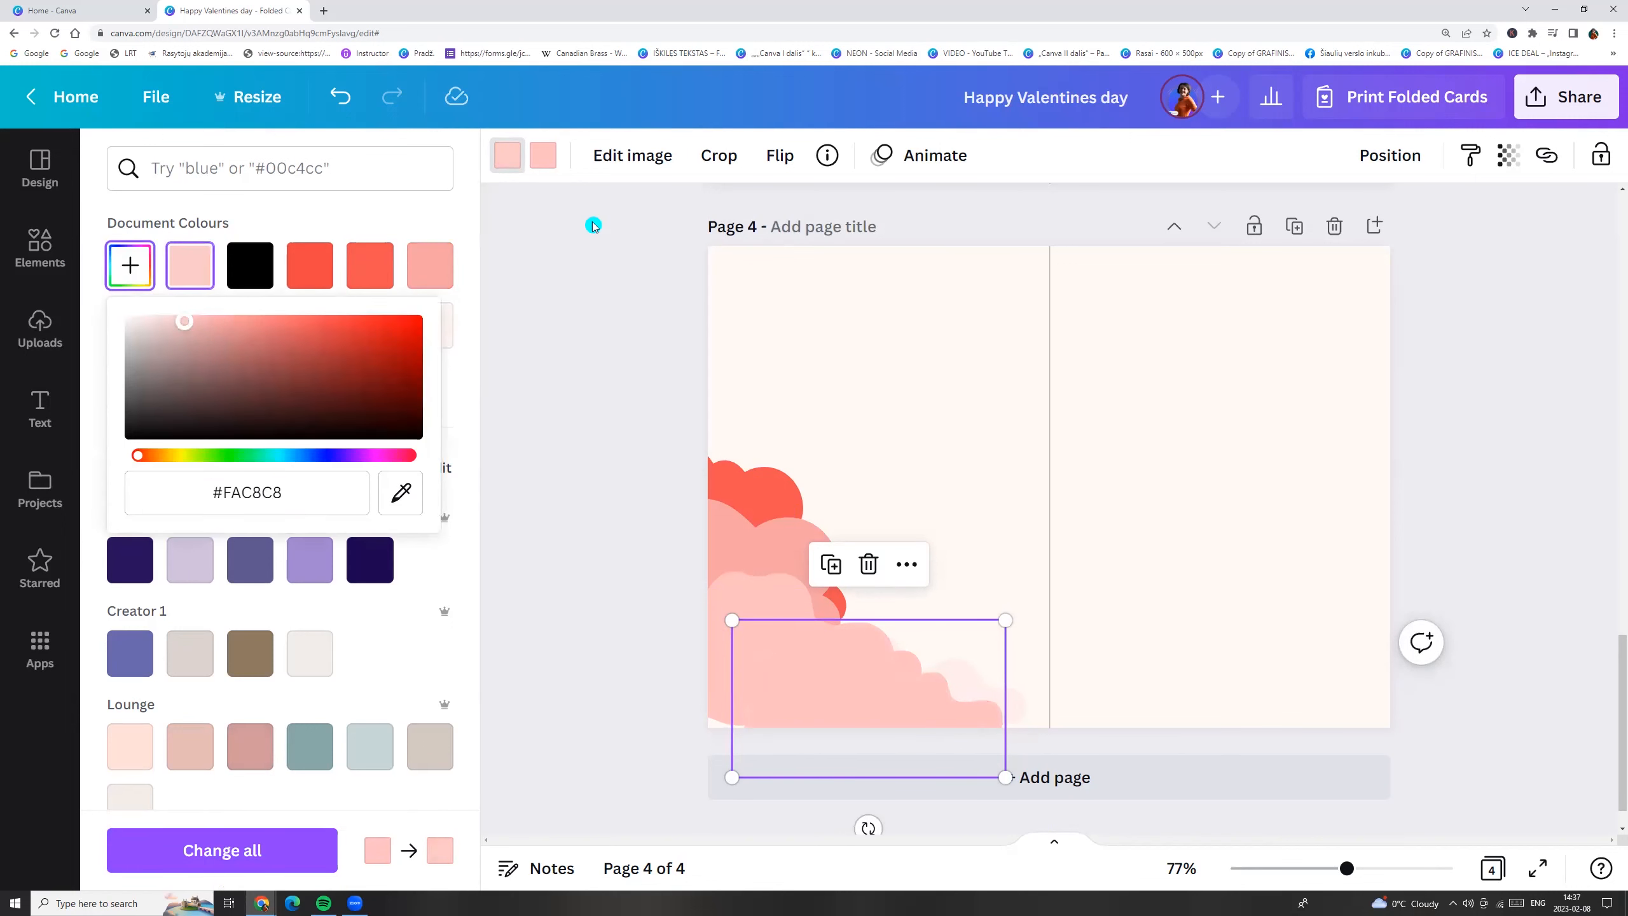
pyautogui.click(520, 153)
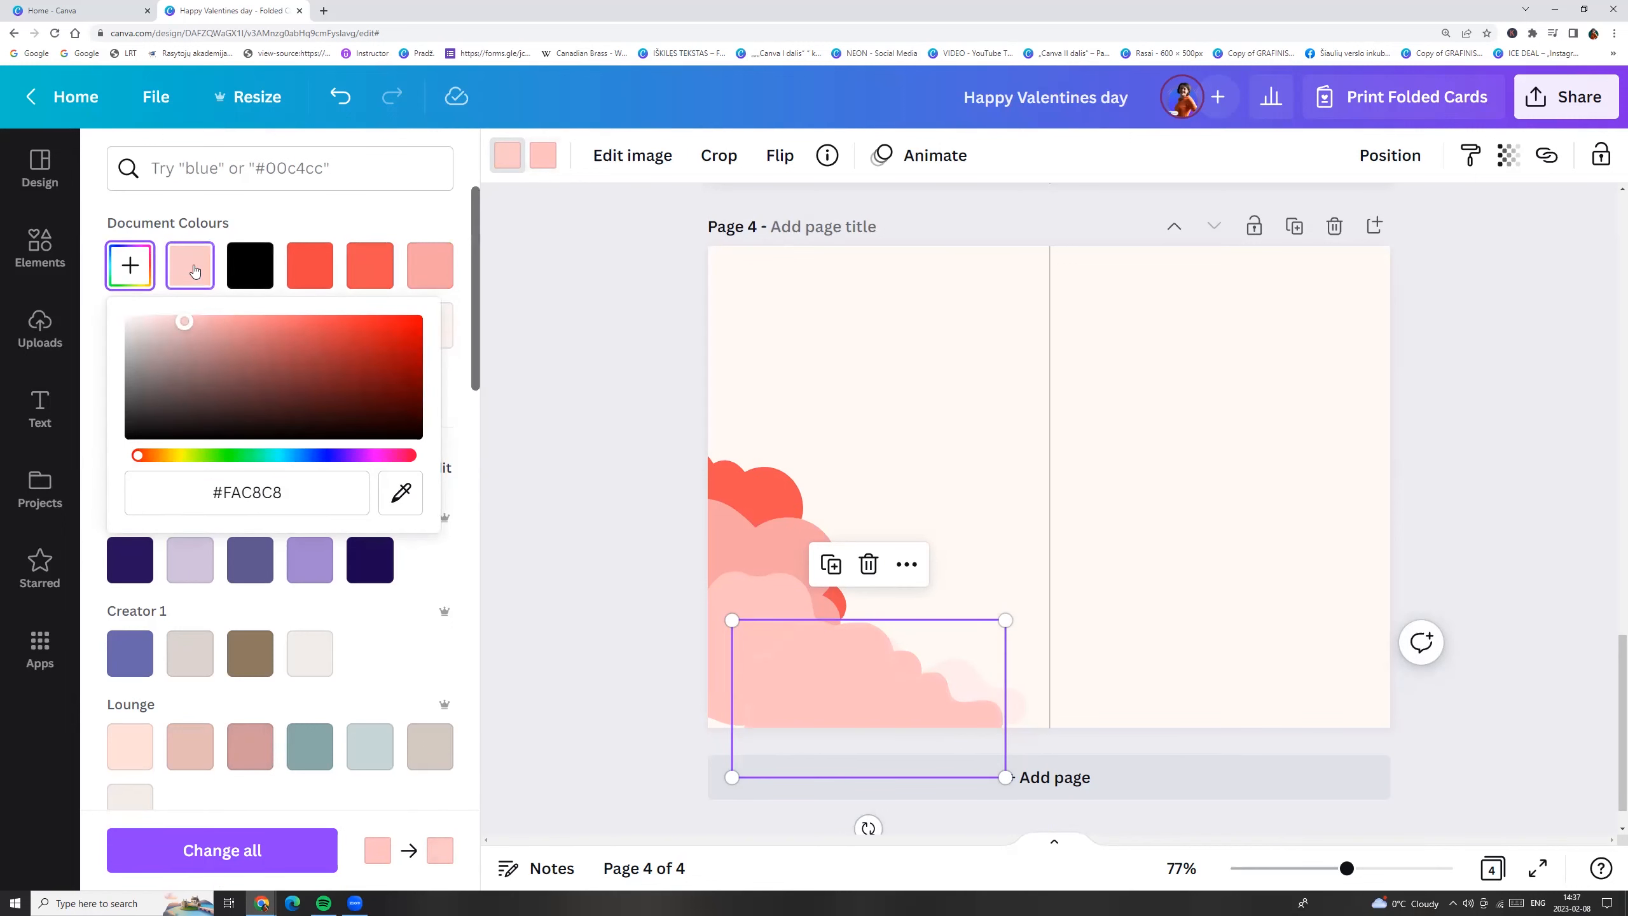
# Recolour the duplicated cloud pale pink and nudge it slightly to the left
pyautogui.click(383, 352)
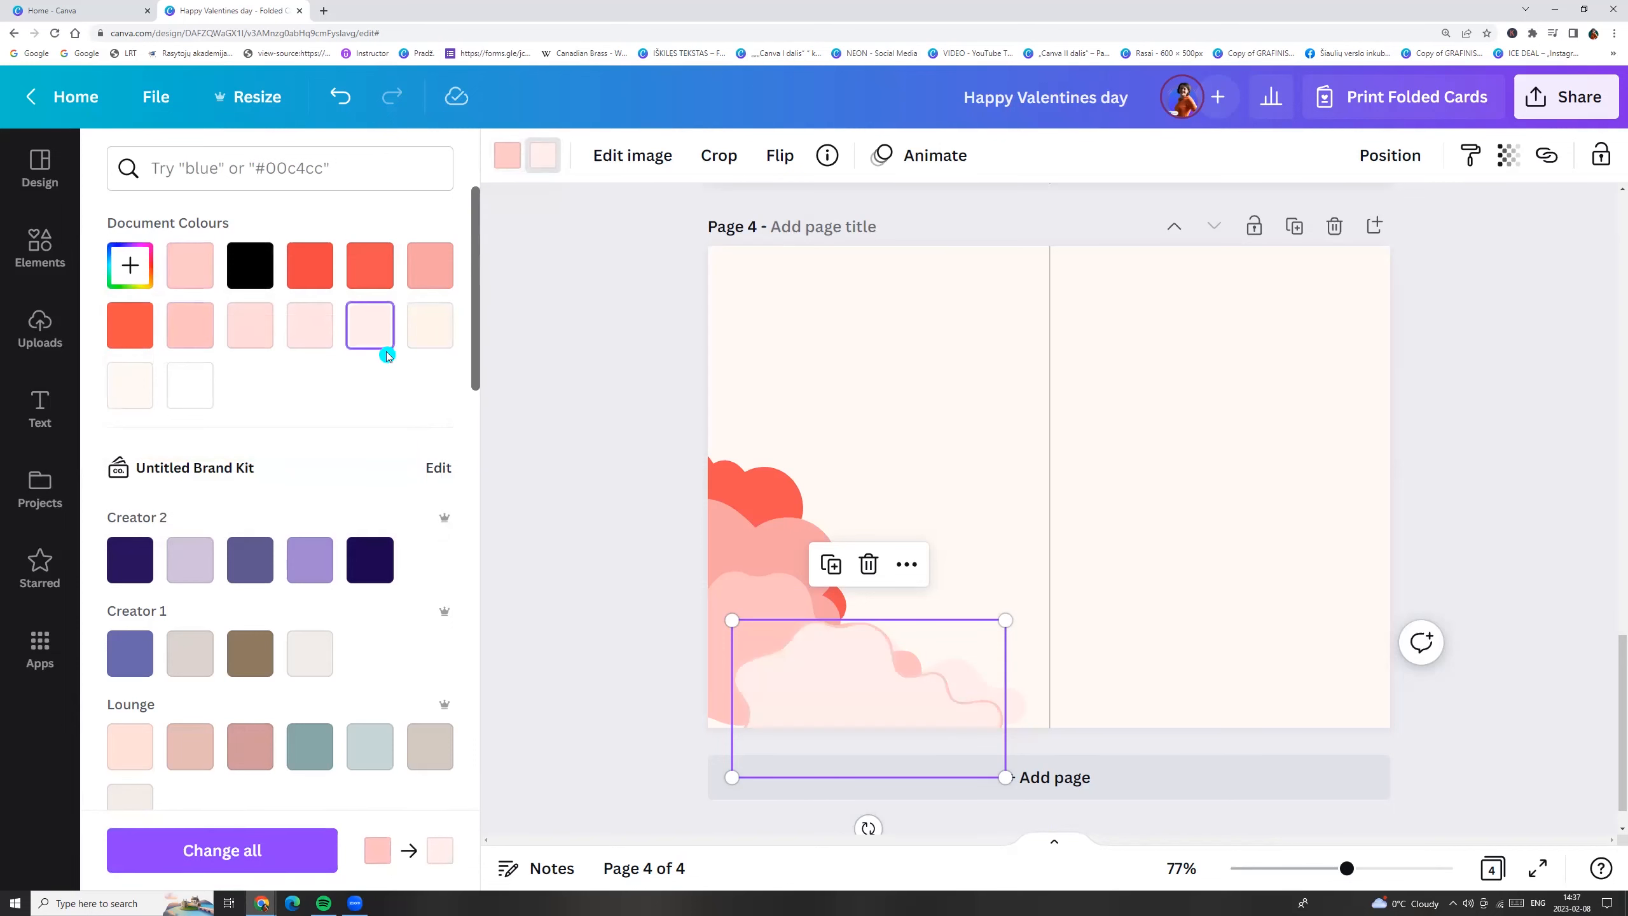
pyautogui.click(319, 334)
pyautogui.moveTo(847, 625); pyautogui.dragTo(832, 626)
# Recolour the coral red cloud's outline and fill with a custom salmon pink
pyautogui.click(762, 489)
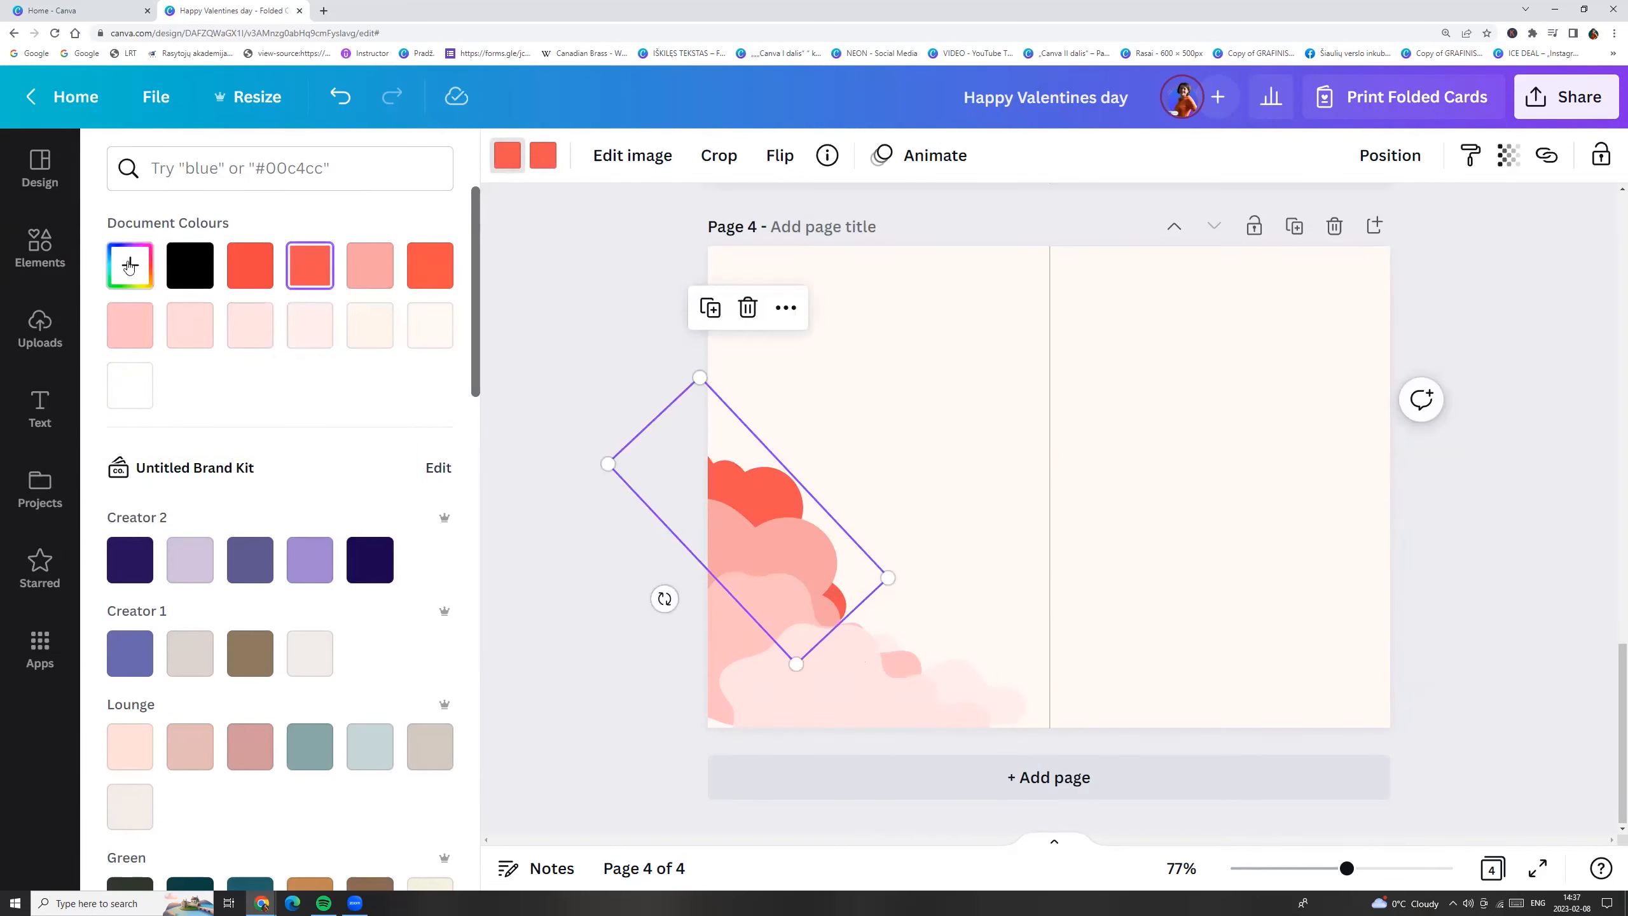
pyautogui.click(130, 264)
pyautogui.click(237, 320)
pyautogui.click(543, 155)
pyautogui.click(190, 265)
# Nudge the overlapping clouds to refine the layered arrangement in page 4's lower-left corner
pyautogui.moveTo(755, 505); pyautogui.dragTo(728, 499)
pyautogui.moveTo(903, 698); pyautogui.dragTo(834, 688)
pyautogui.moveTo(1004, 687); pyautogui.dragTo(1024, 708)
# Duplicate the whole cloud arrangement, rotate the copy a quarter turn clockwise and place it in page 4's upper-left corner
pyautogui.moveTo(554, 379); pyautogui.dragTo(1147, 837)
pyautogui.moveTo(914, 596); pyautogui.dragTo(1044, 469)
pyautogui.moveTo(1252, 519); pyautogui.dragTo(881, 540)
pyautogui.moveTo(901, 362); pyautogui.dragTo(804, 266)
pyautogui.click(555, 349)
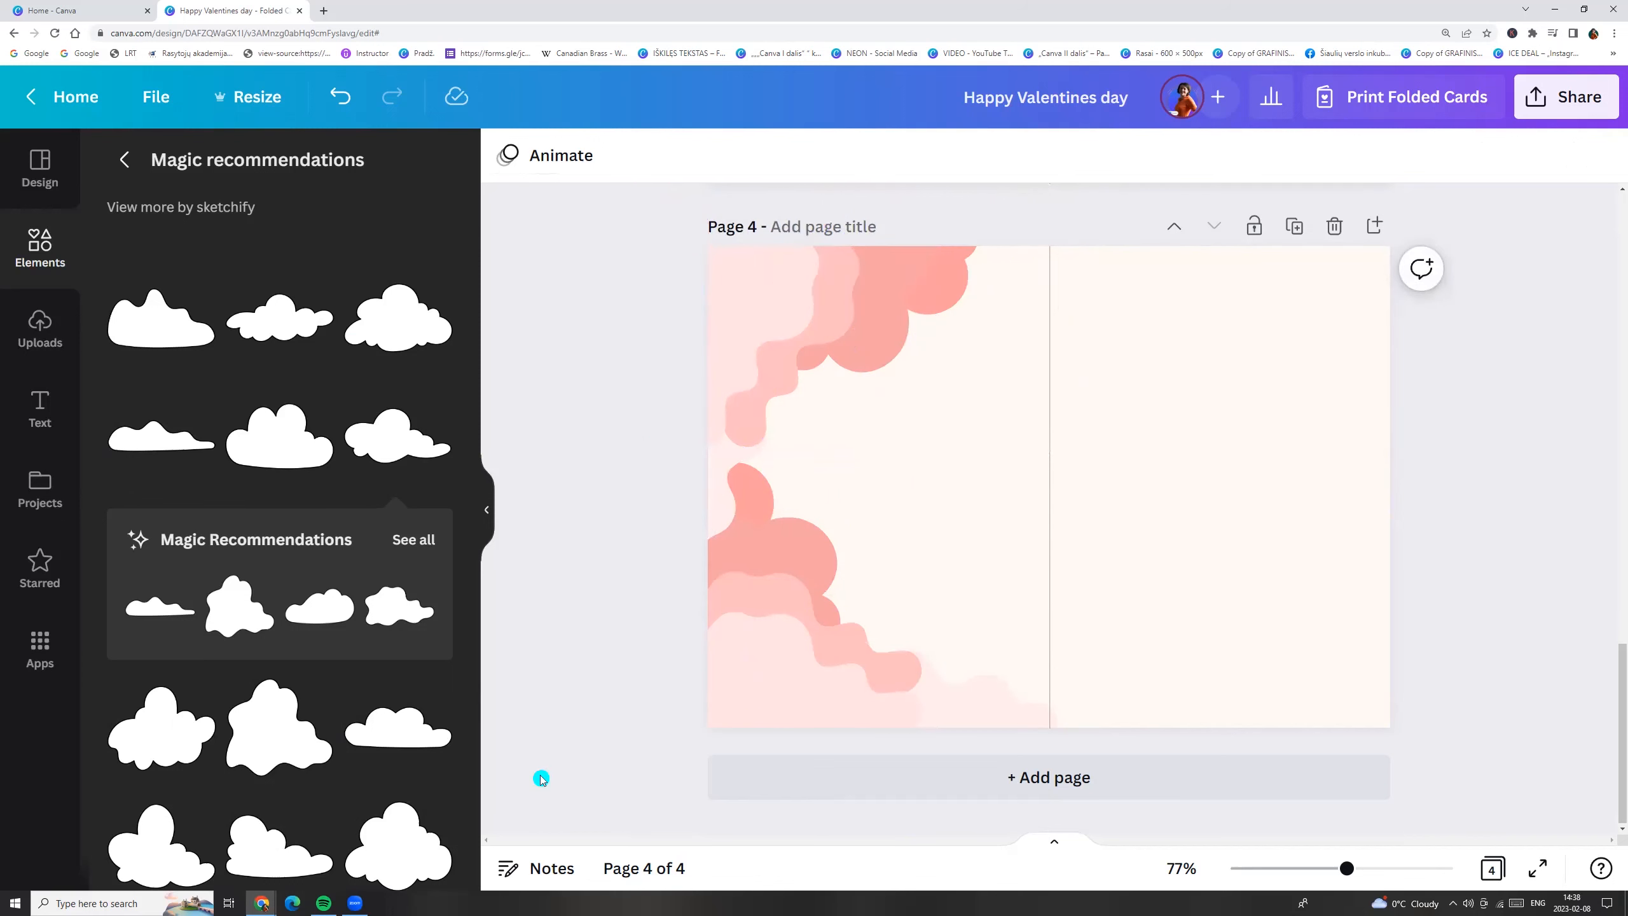
# Duplicate the lower-left cloud arrangement, rotate the copy a half turn and place it in page 4's upper-right corner
pyautogui.click(765, 543)
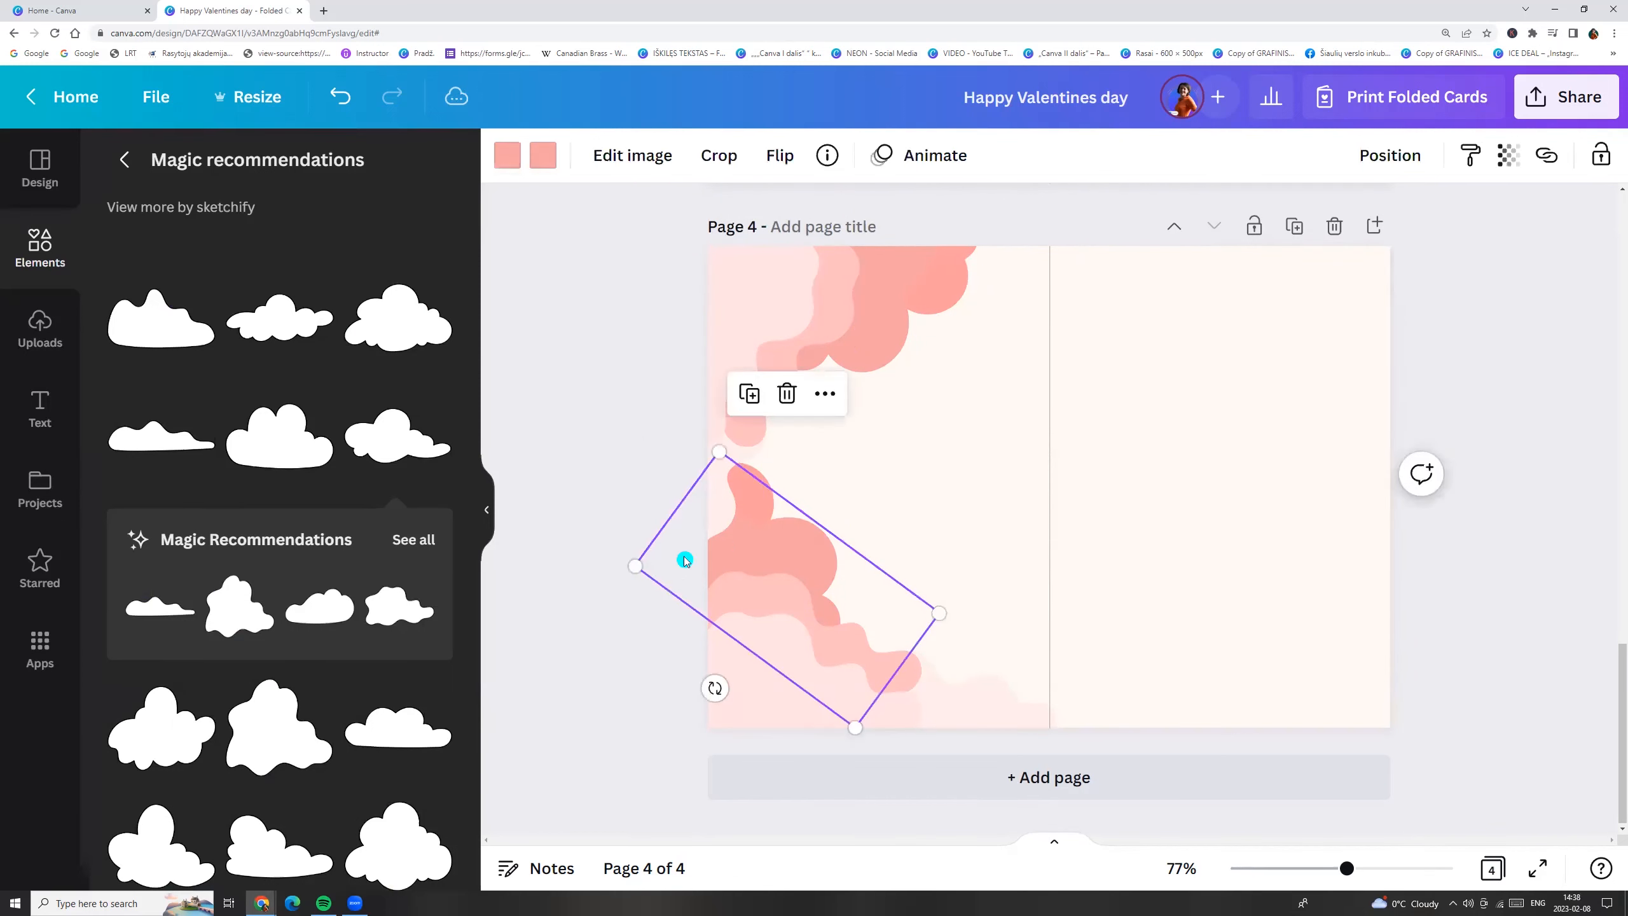
pyautogui.hotkey('ctrl', 'a')
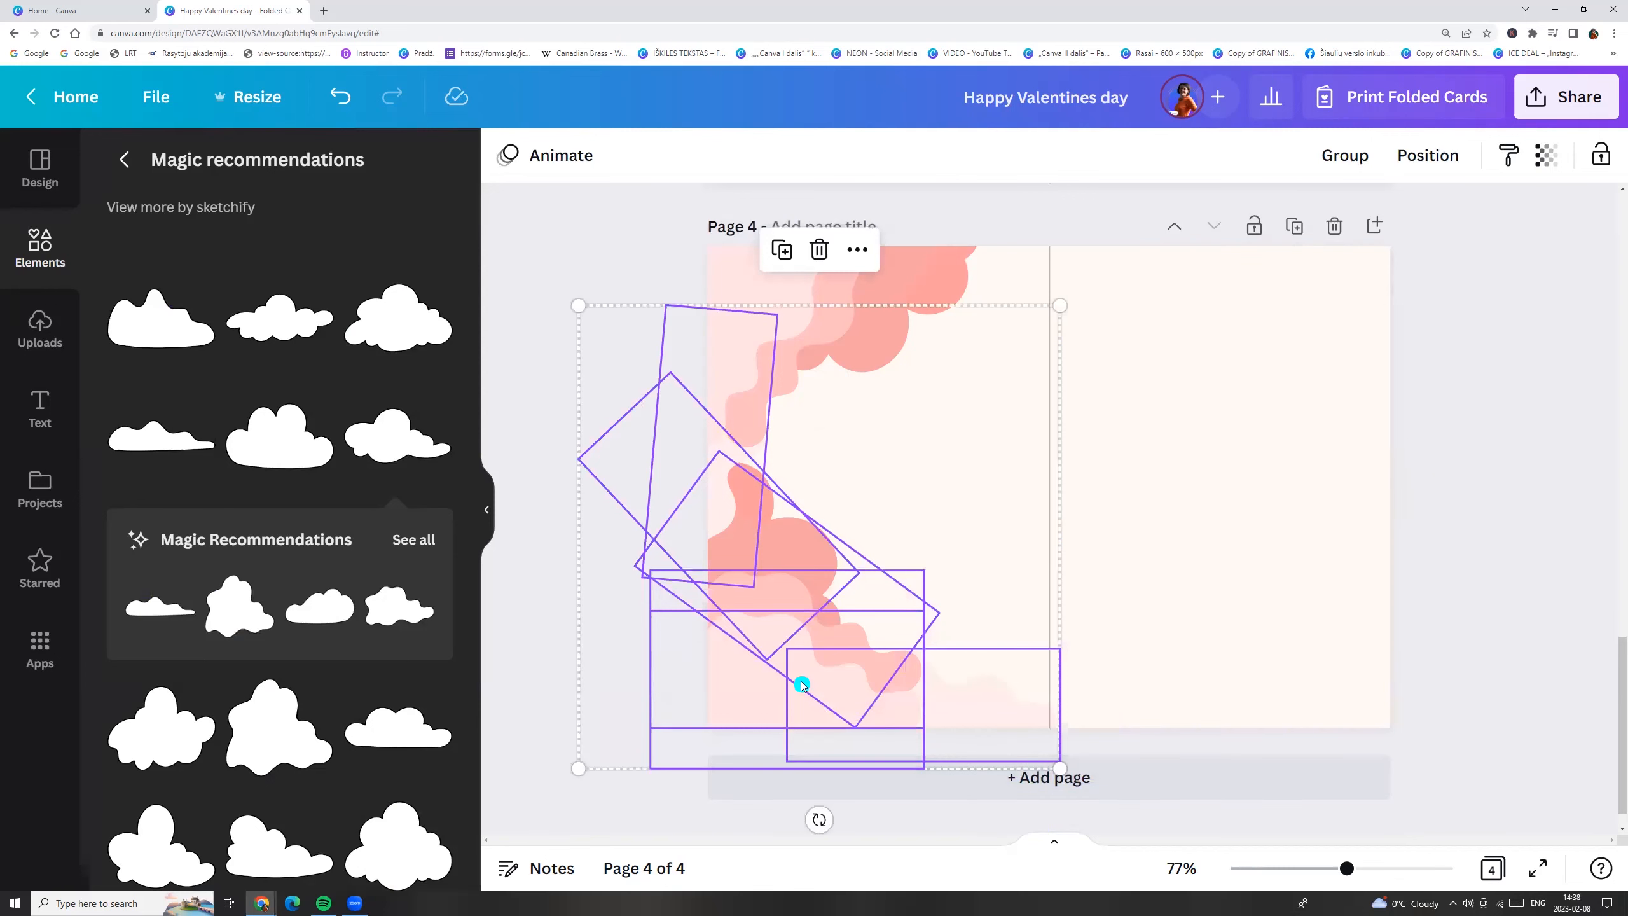
pyautogui.click(1082, 586)
pyautogui.moveTo(1166, 710); pyautogui.dragTo(1213, 486)
pyautogui.moveTo(1440, 616); pyautogui.dragTo(1016, 339)
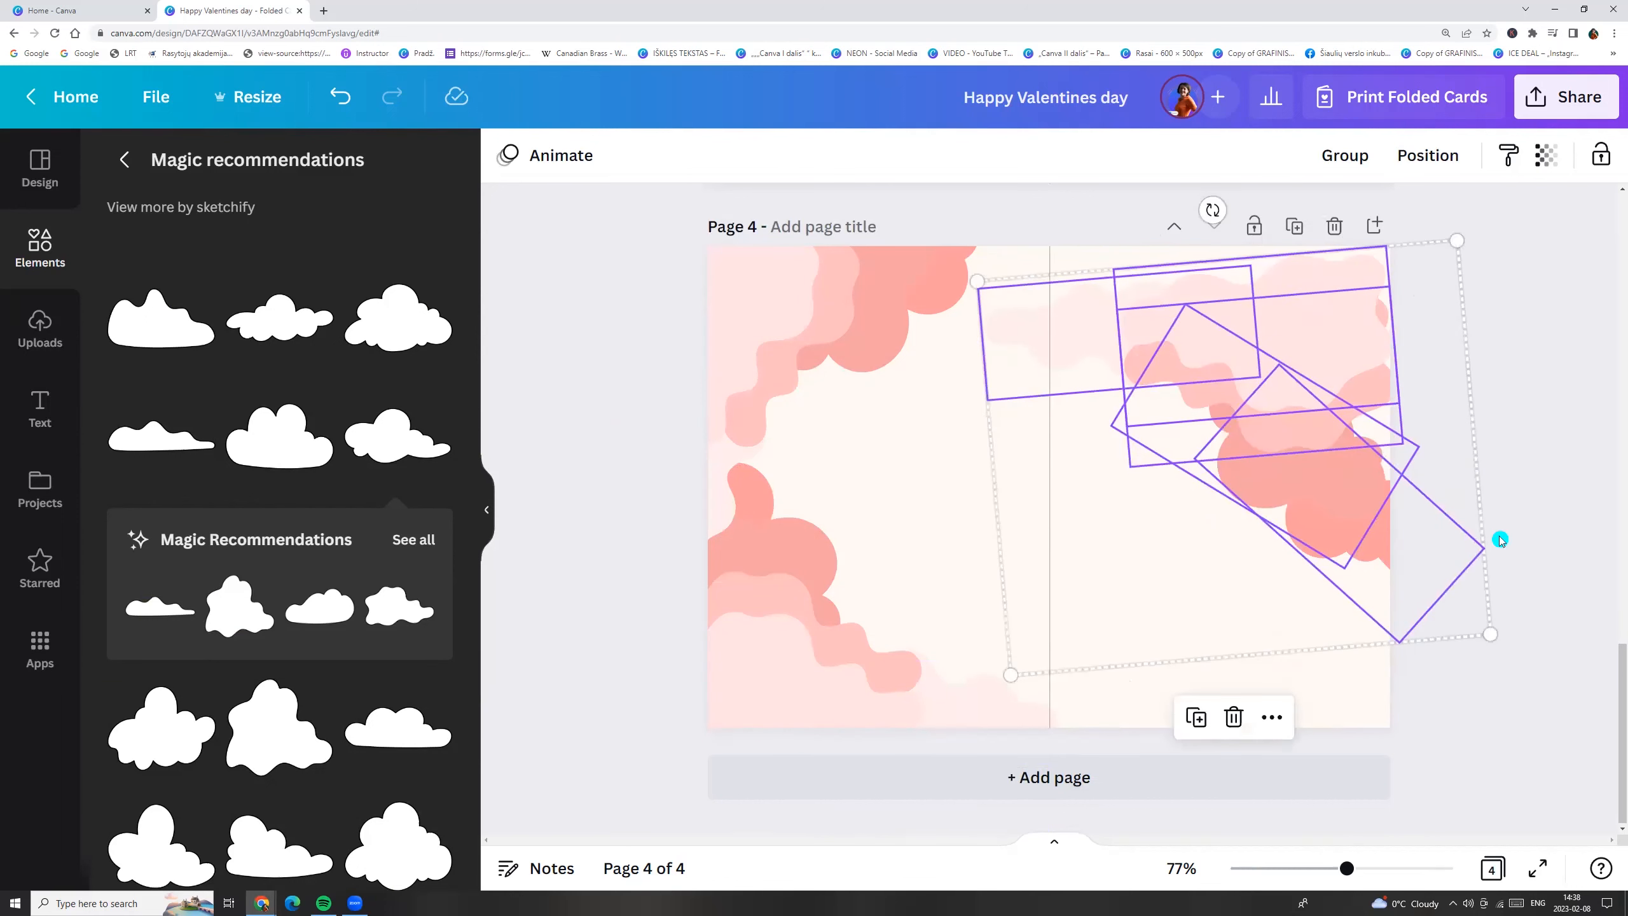
pyautogui.moveTo(1200, 212); pyautogui.dragTo(1223, 199)
pyautogui.moveTo(1279, 447); pyautogui.dragTo(1329, 365)
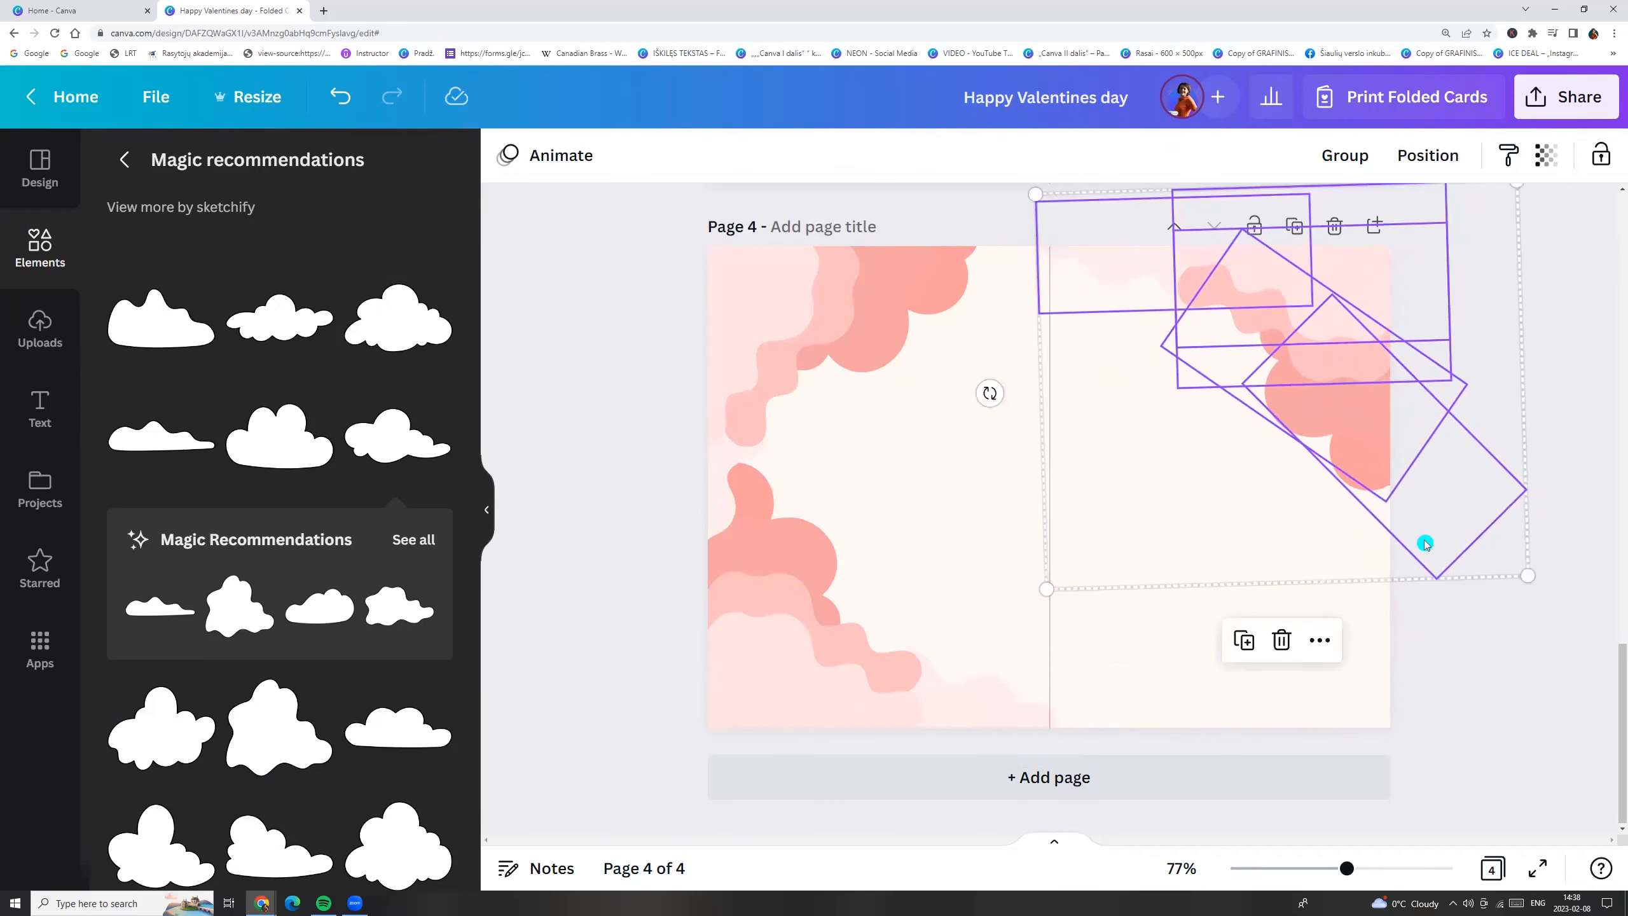
pyautogui.click(1537, 705)
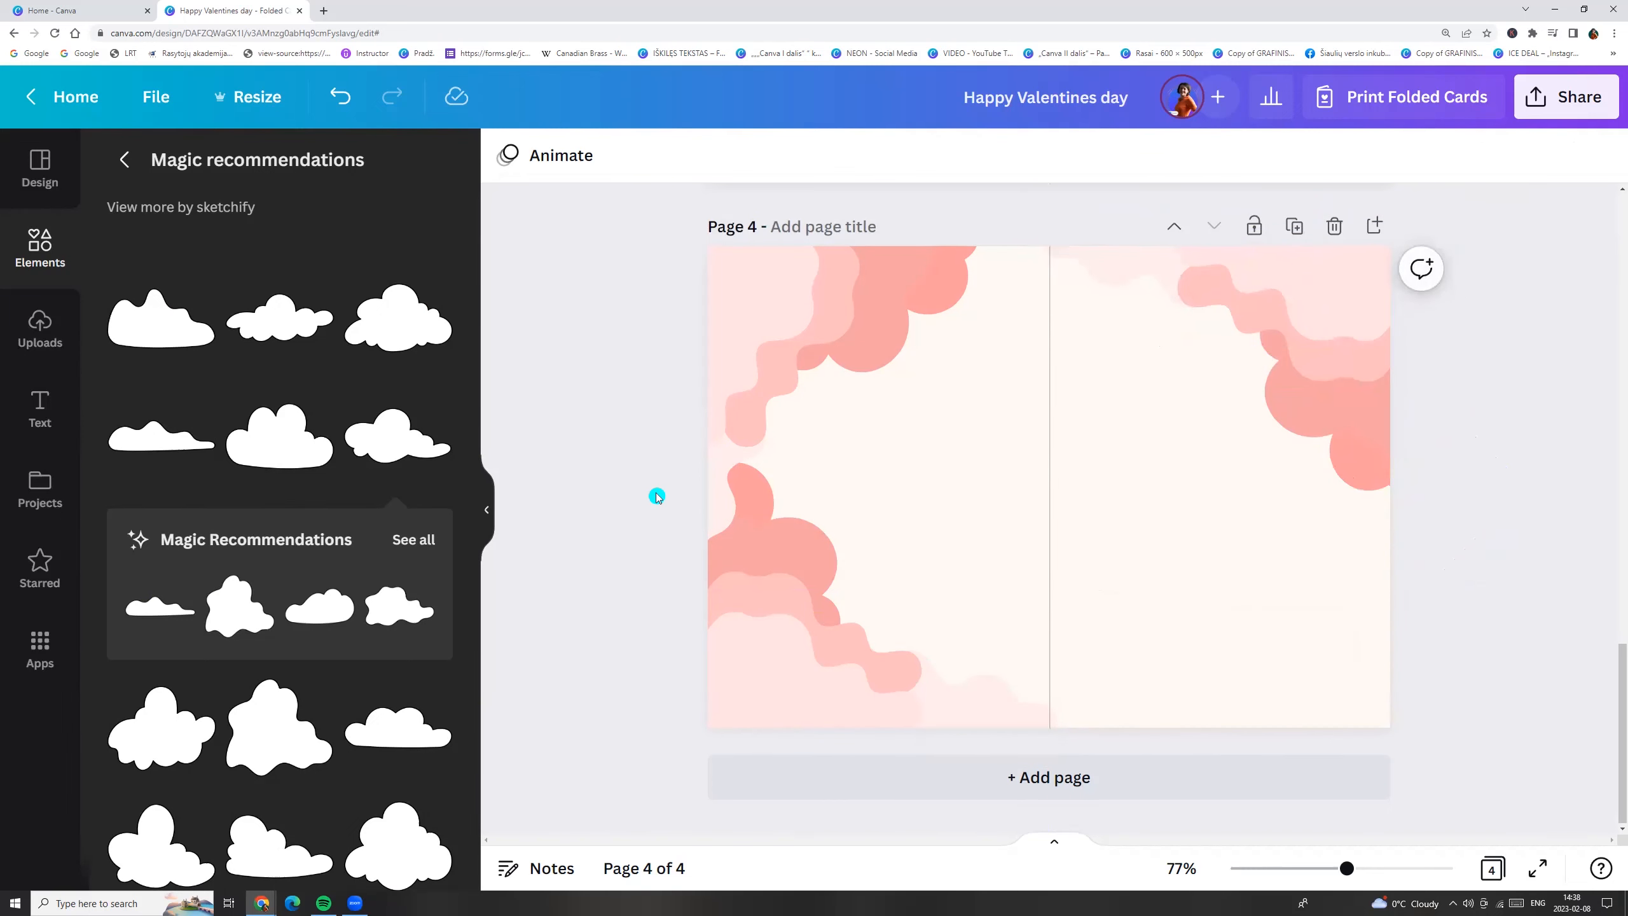
# Shift the darkest salmon clouds in page 4's lower-left and upper-left corners closer to the left edge
pyautogui.moveTo(774, 520); pyautogui.dragTo(705, 471)
pyautogui.moveTo(812, 402); pyautogui.dragTo(700, 463)
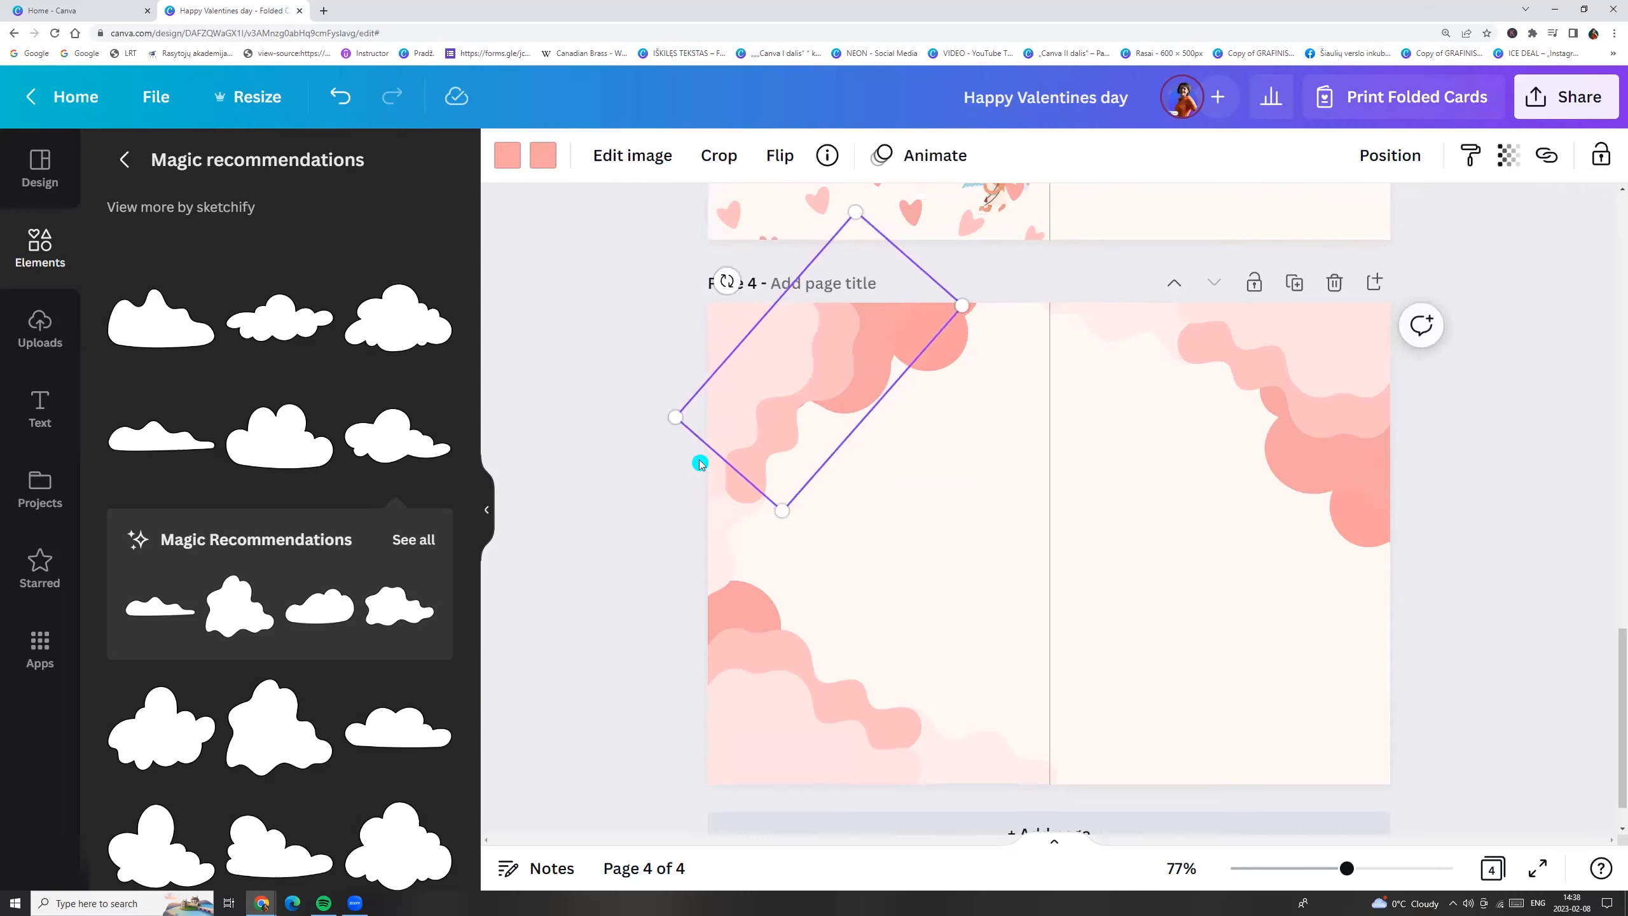
# Send page 3's upper heart pattern backward and copy the small cupid in the page's upper-left corner
pyautogui.scroll(3, 922, 437)
pyautogui.click(995, 549)
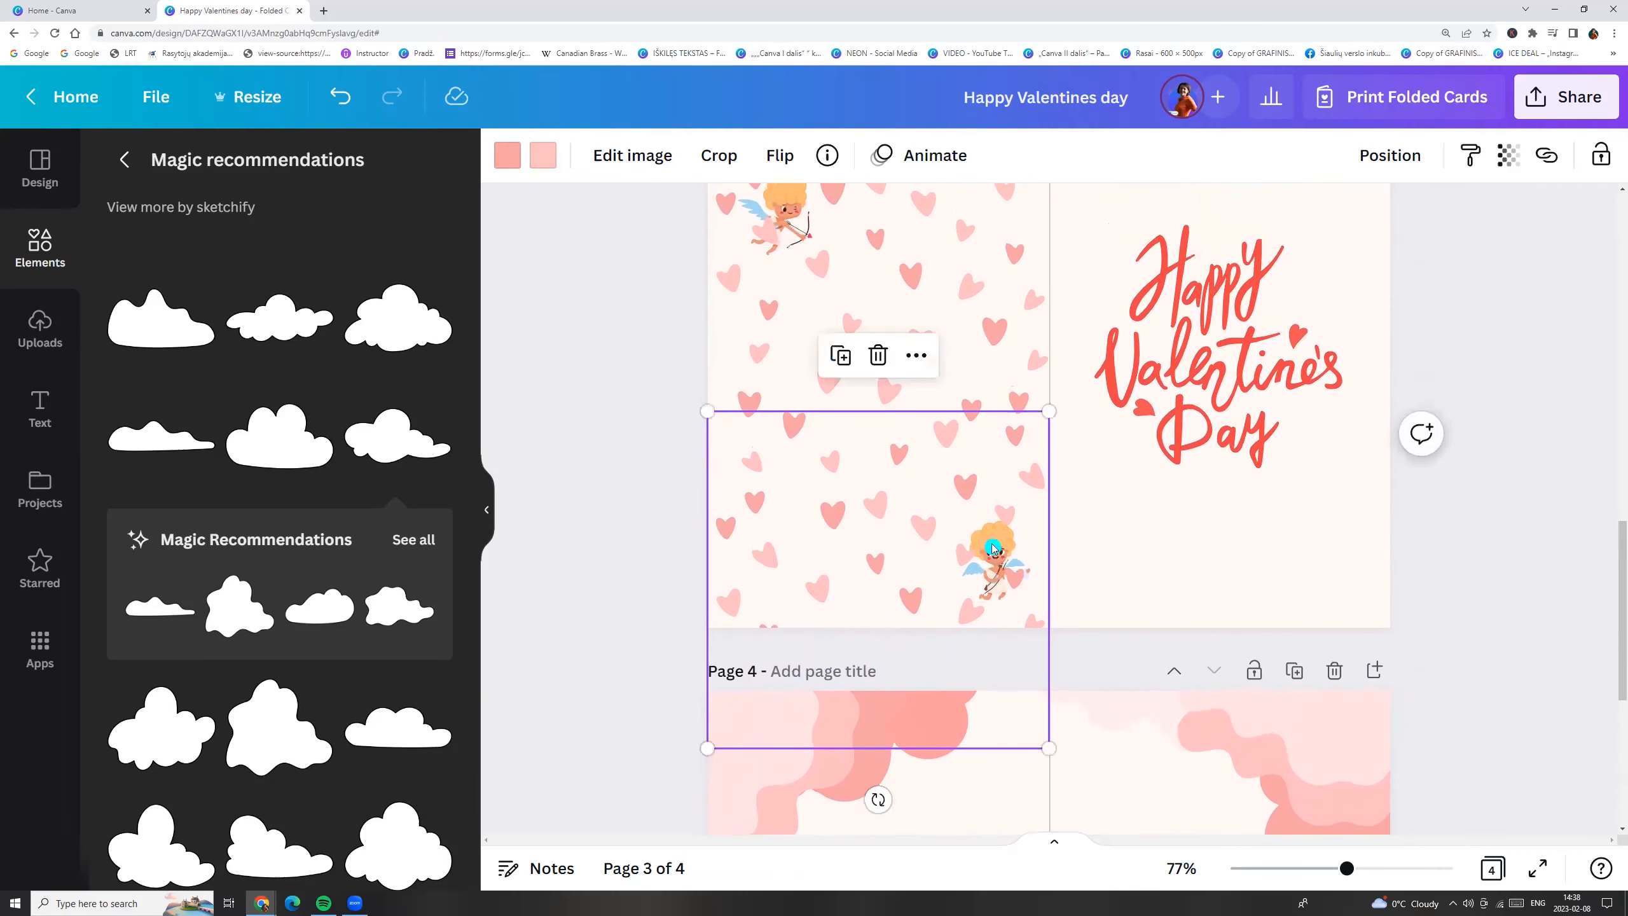
pyautogui.click(794, 210)
pyautogui.scroll(3, 869, 355)
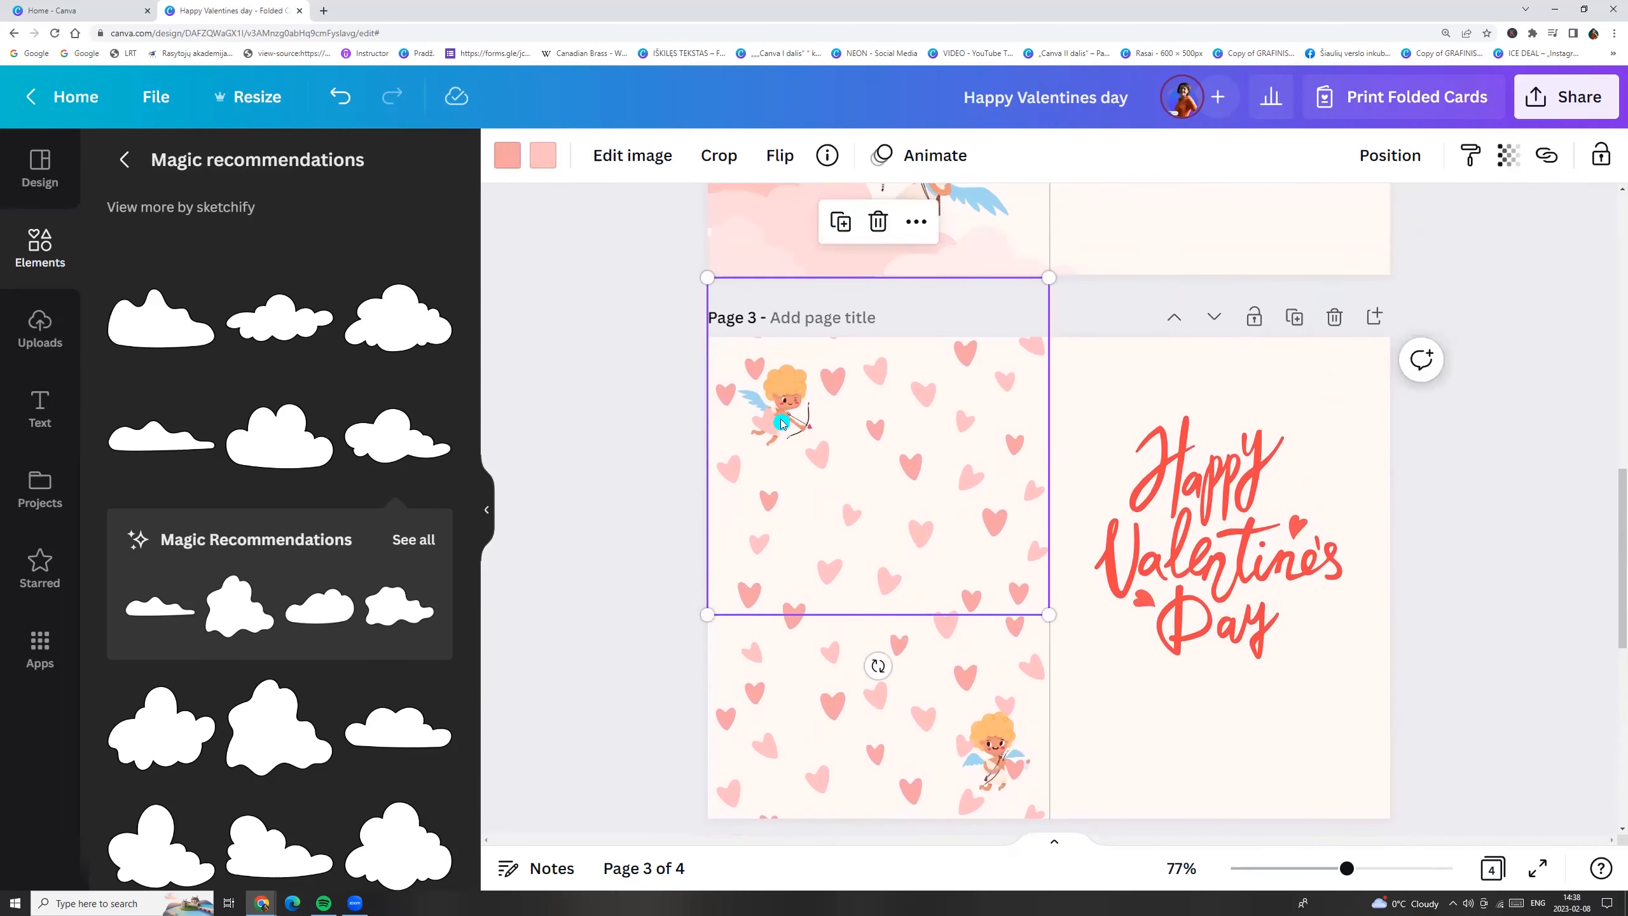
pyautogui.rightClick(844, 448)
pyautogui.click(891, 567)
pyautogui.moveTo(781, 400); pyautogui.dragTo(808, 421)
pyautogui.press('Escape')
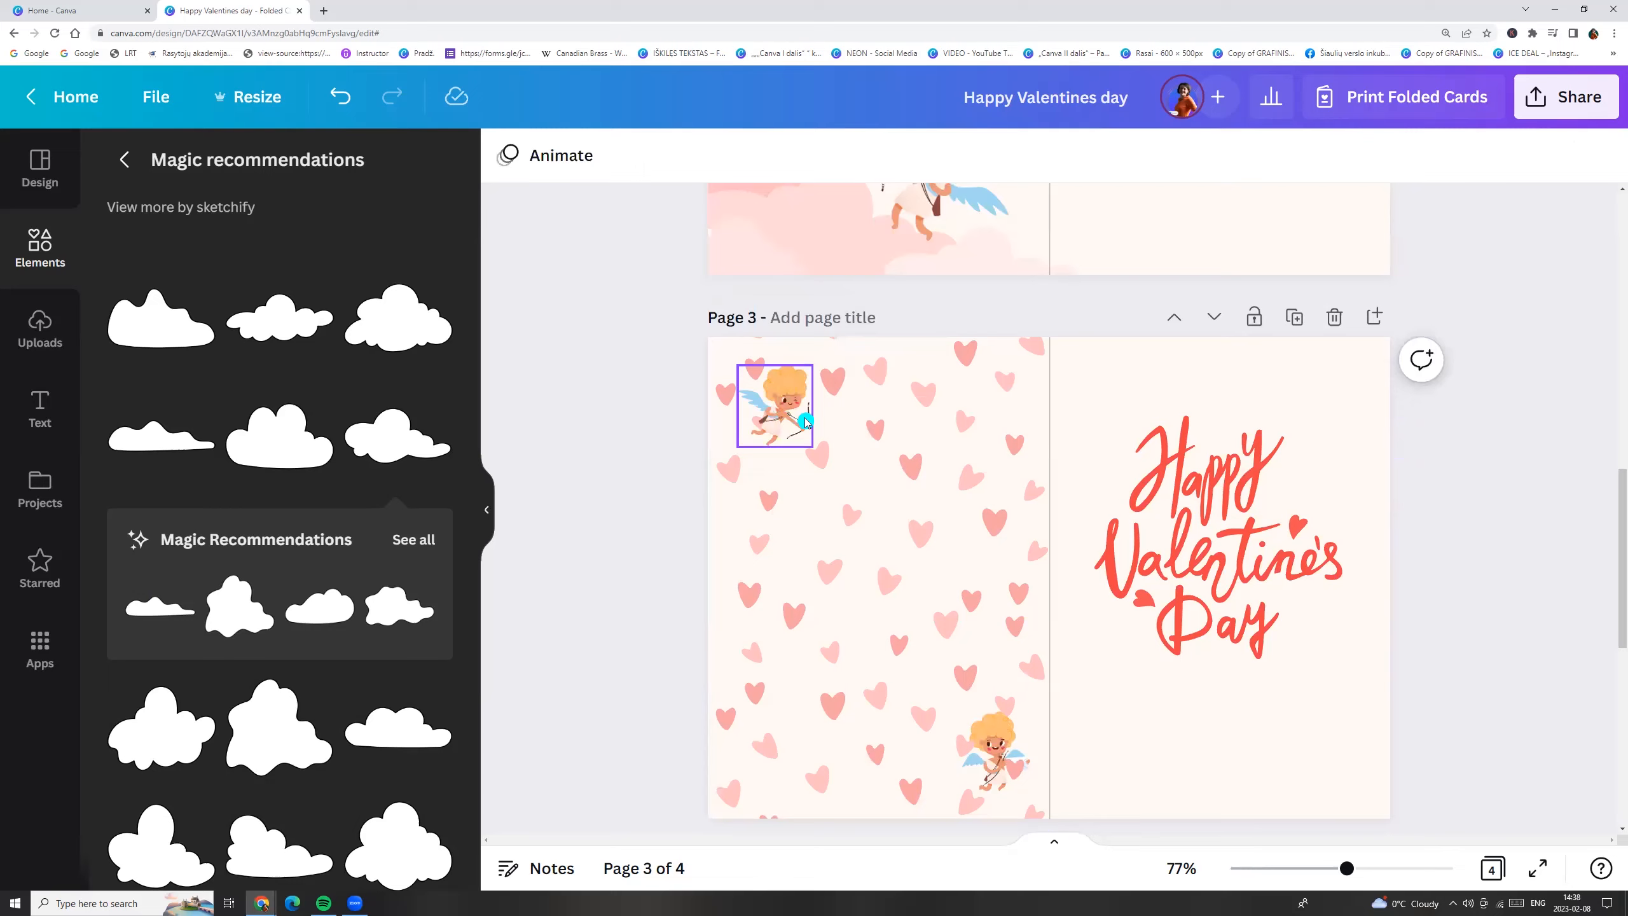
# Paste the cupid onto page 4's upper-left clouds, enlarge it and send it one layer backward
pyautogui.scroll(-8, 859, 487)
pyautogui.hotkey('ctrl', 'v')
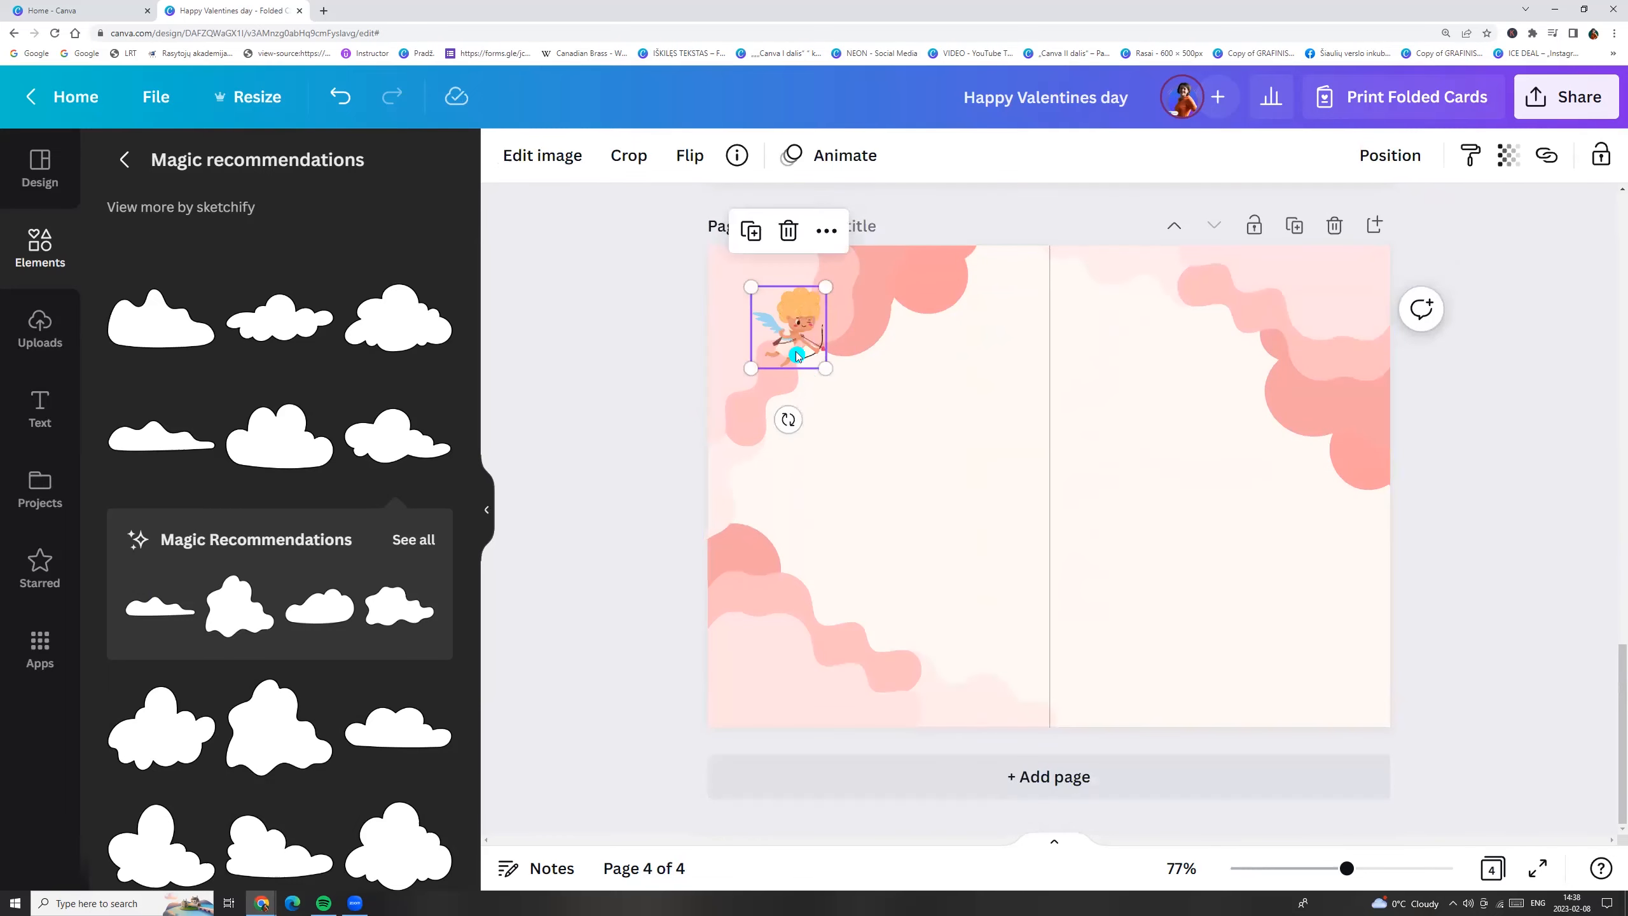
pyautogui.moveTo(830, 374); pyautogui.dragTo(868, 410)
pyautogui.moveTo(807, 343)
pyautogui.mouseDown()
pyautogui.moveTo(818, 359)
pyautogui.moveTo(807, 342)
pyautogui.mouseUp()
pyautogui.rightClick(807, 342)
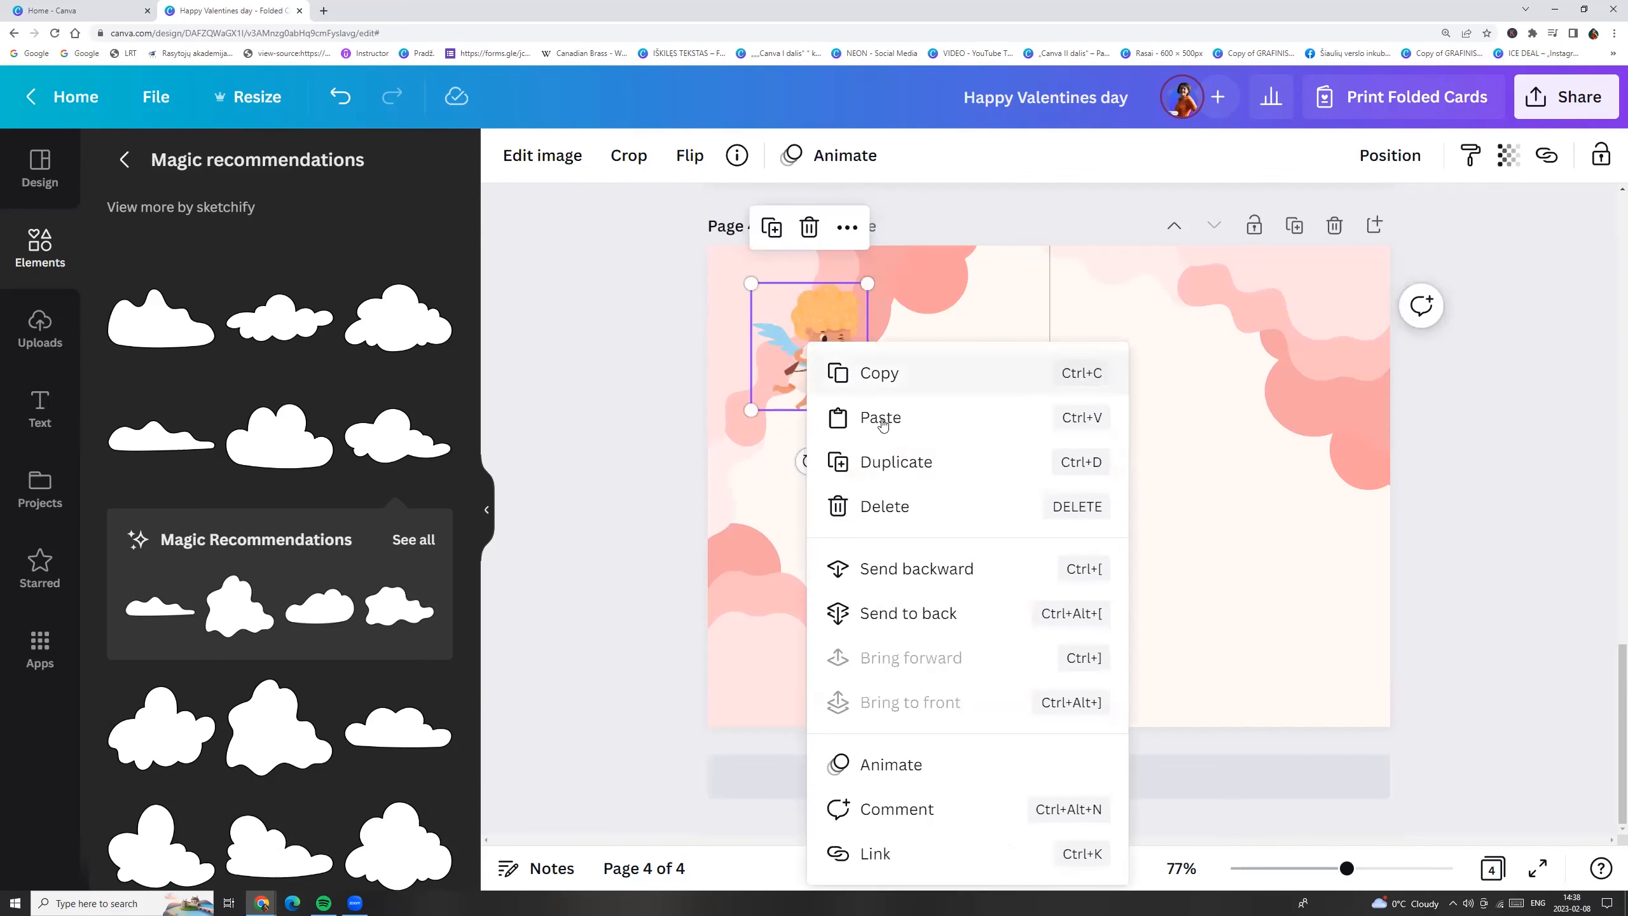
pyautogui.click(910, 568)
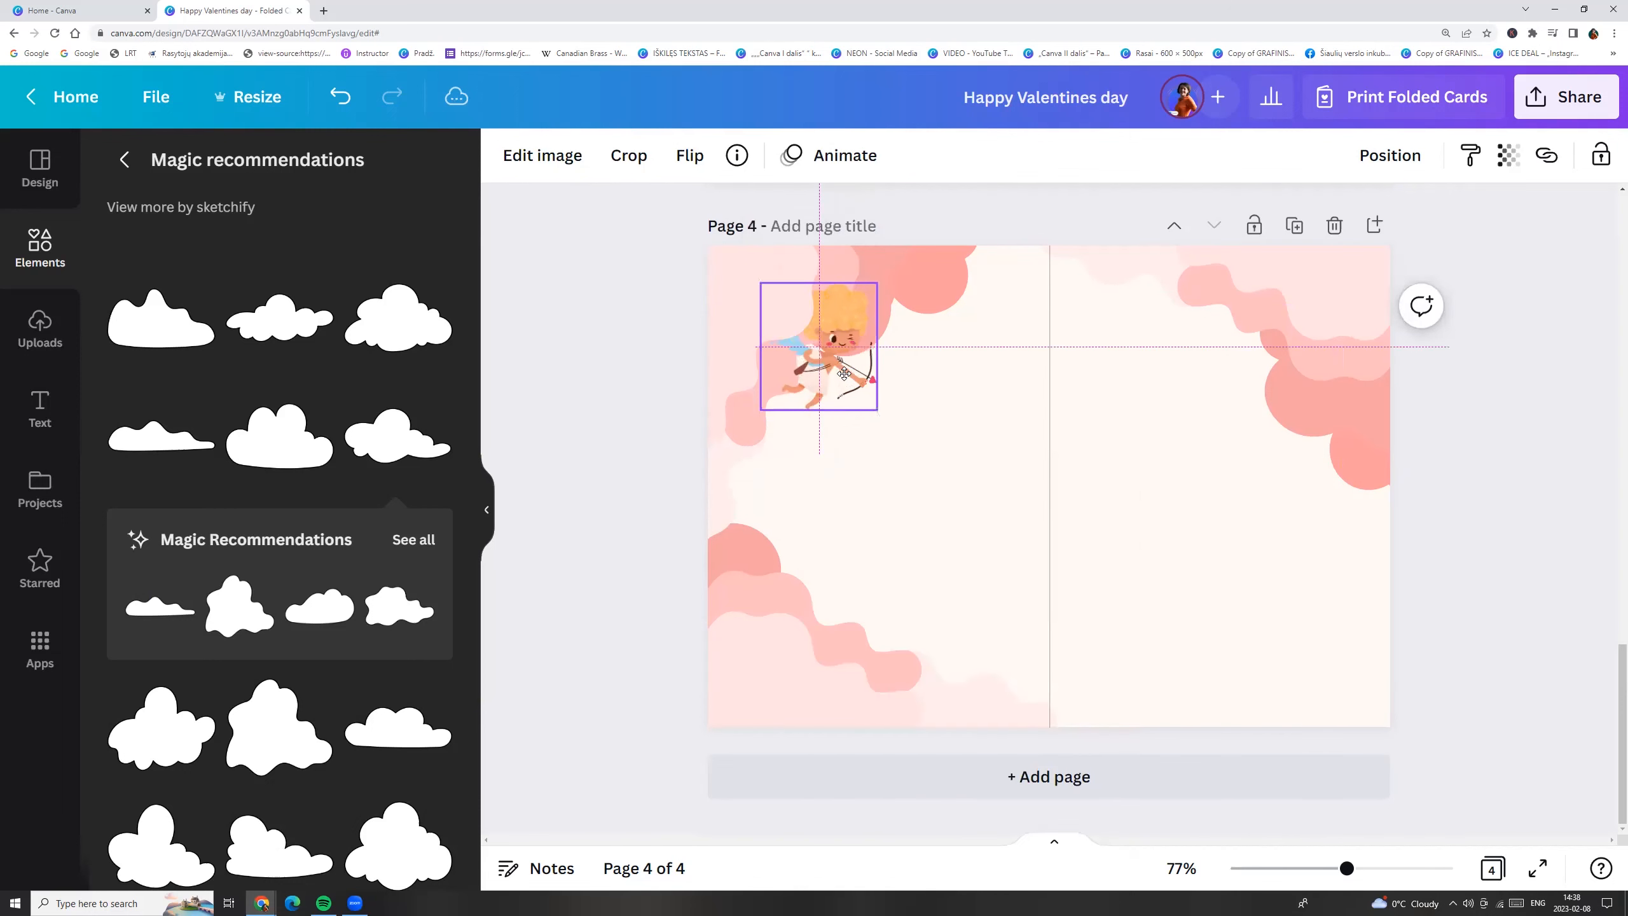
# Copy the large tilted cupid from page 2's left half and paste it onto page 4
pyautogui.scroll(10, 897, 410)
pyautogui.scroll(2, 992, 419)
pyautogui.click(863, 461)
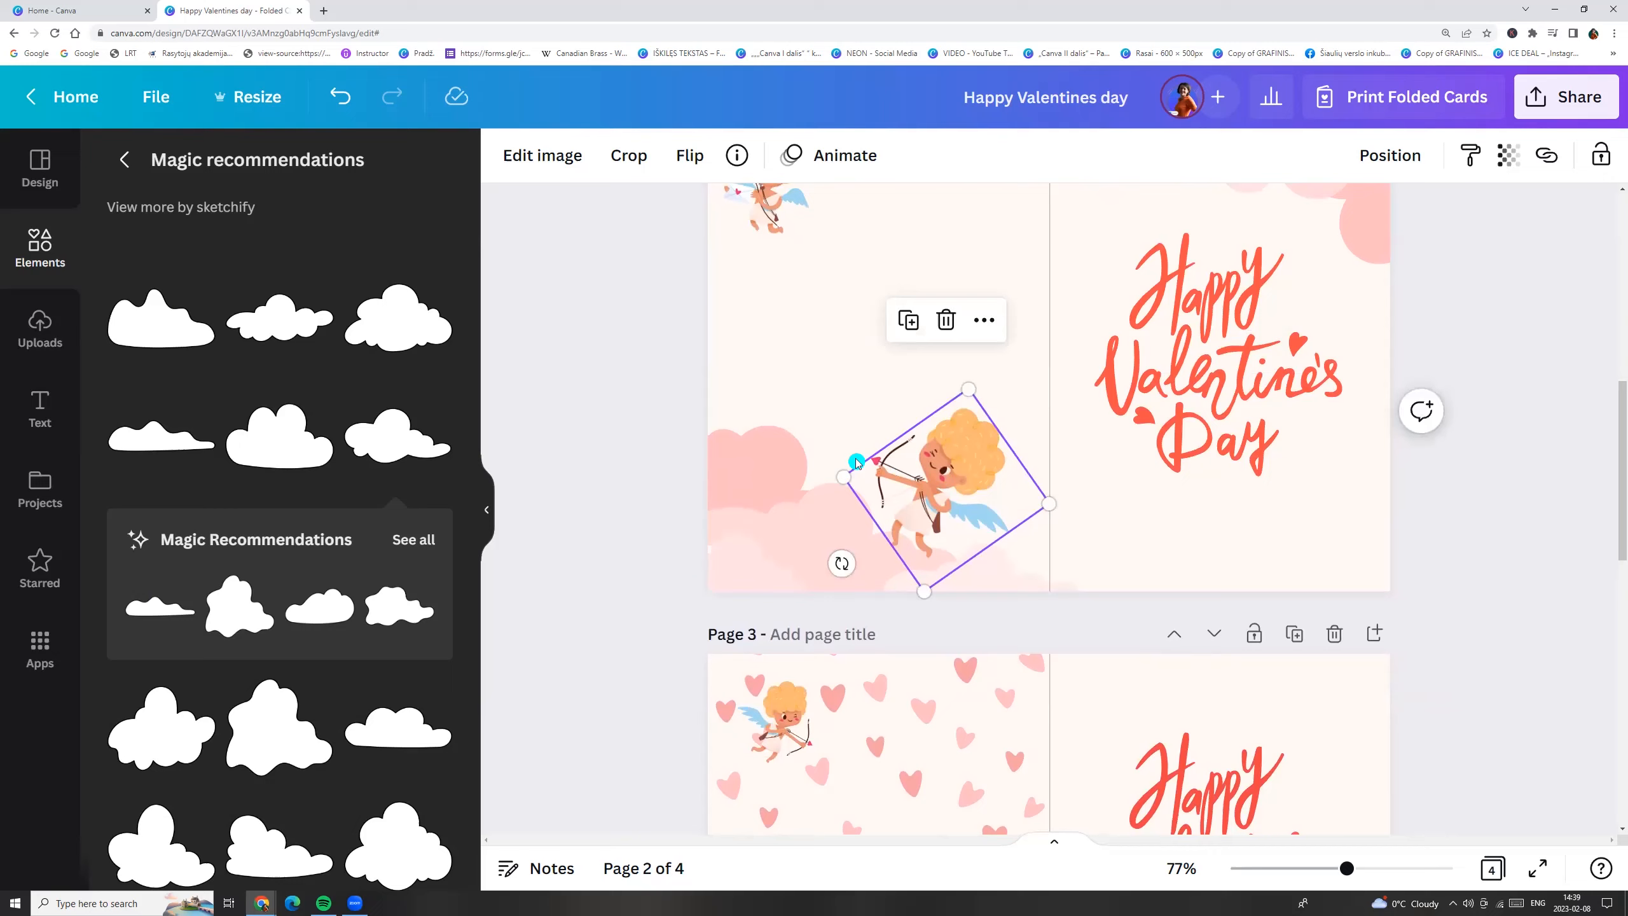
pyautogui.hotkey('ctrl', 'c')
pyautogui.scroll(-10, 951, 555)
pyautogui.click(952, 555)
pyautogui.hotkey('ctrl', 'v')
# Send the pasted large cupid backward and adjust its placement over page 4's lower-left clouds beside the fold
pyautogui.moveTo(959, 596); pyautogui.dragTo(902, 616)
pyautogui.rightClick(941, 598)
pyautogui.click(1049, 570)
pyautogui.moveTo(1021, 644); pyautogui.dragTo(1041, 649)
pyautogui.moveTo(1011, 708); pyautogui.dragTo(975, 716)
pyautogui.moveTo(968, 592); pyautogui.dragTo(991, 597)
pyautogui.click(1276, 571)
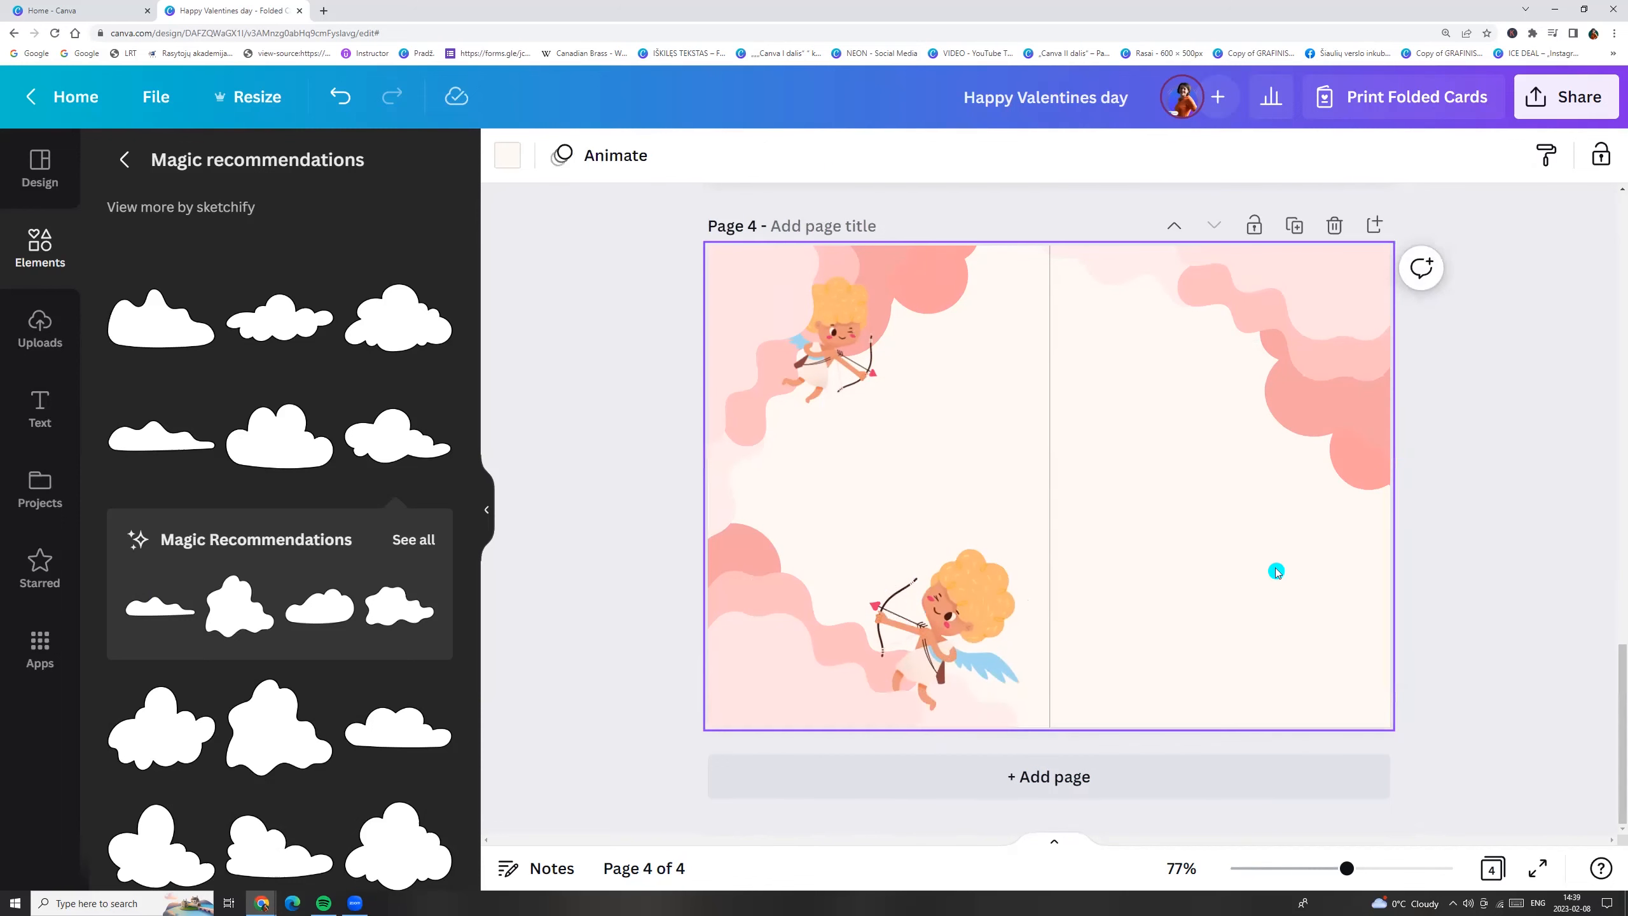
# Copy the red "Happy Valentine's Day" lettering from page 3 and place it below the clouds on page 4's right half
pyautogui.scroll(10, 1242, 531)
pyautogui.click(1233, 621)
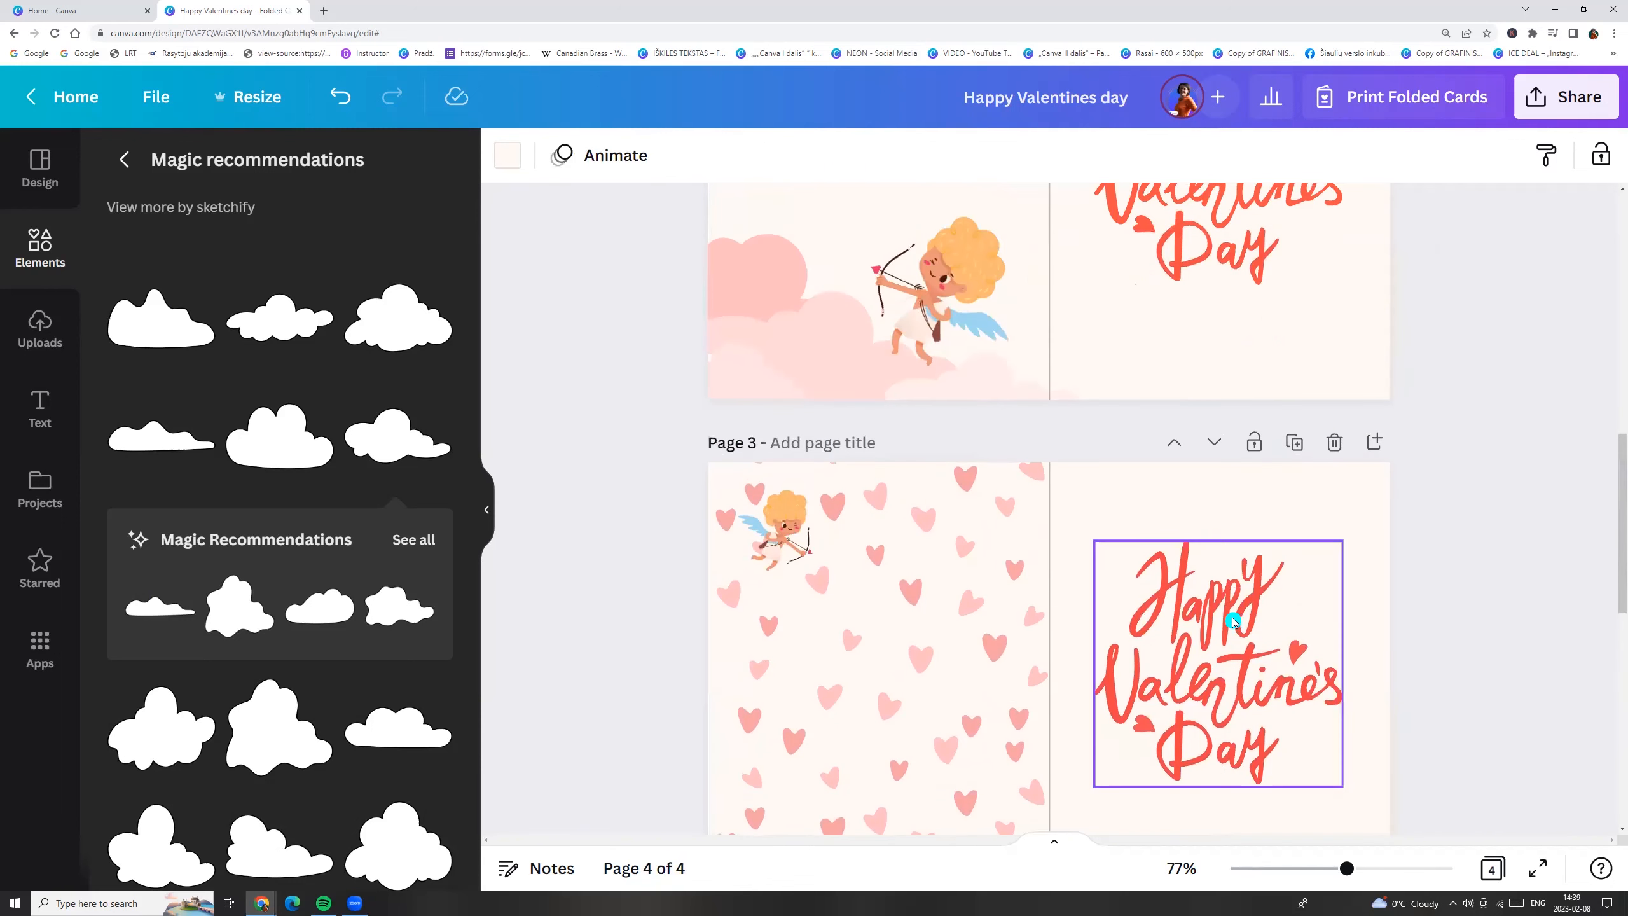
pyautogui.hotkey('ctrl', 'c')
pyautogui.scroll(-10, 1199, 461)
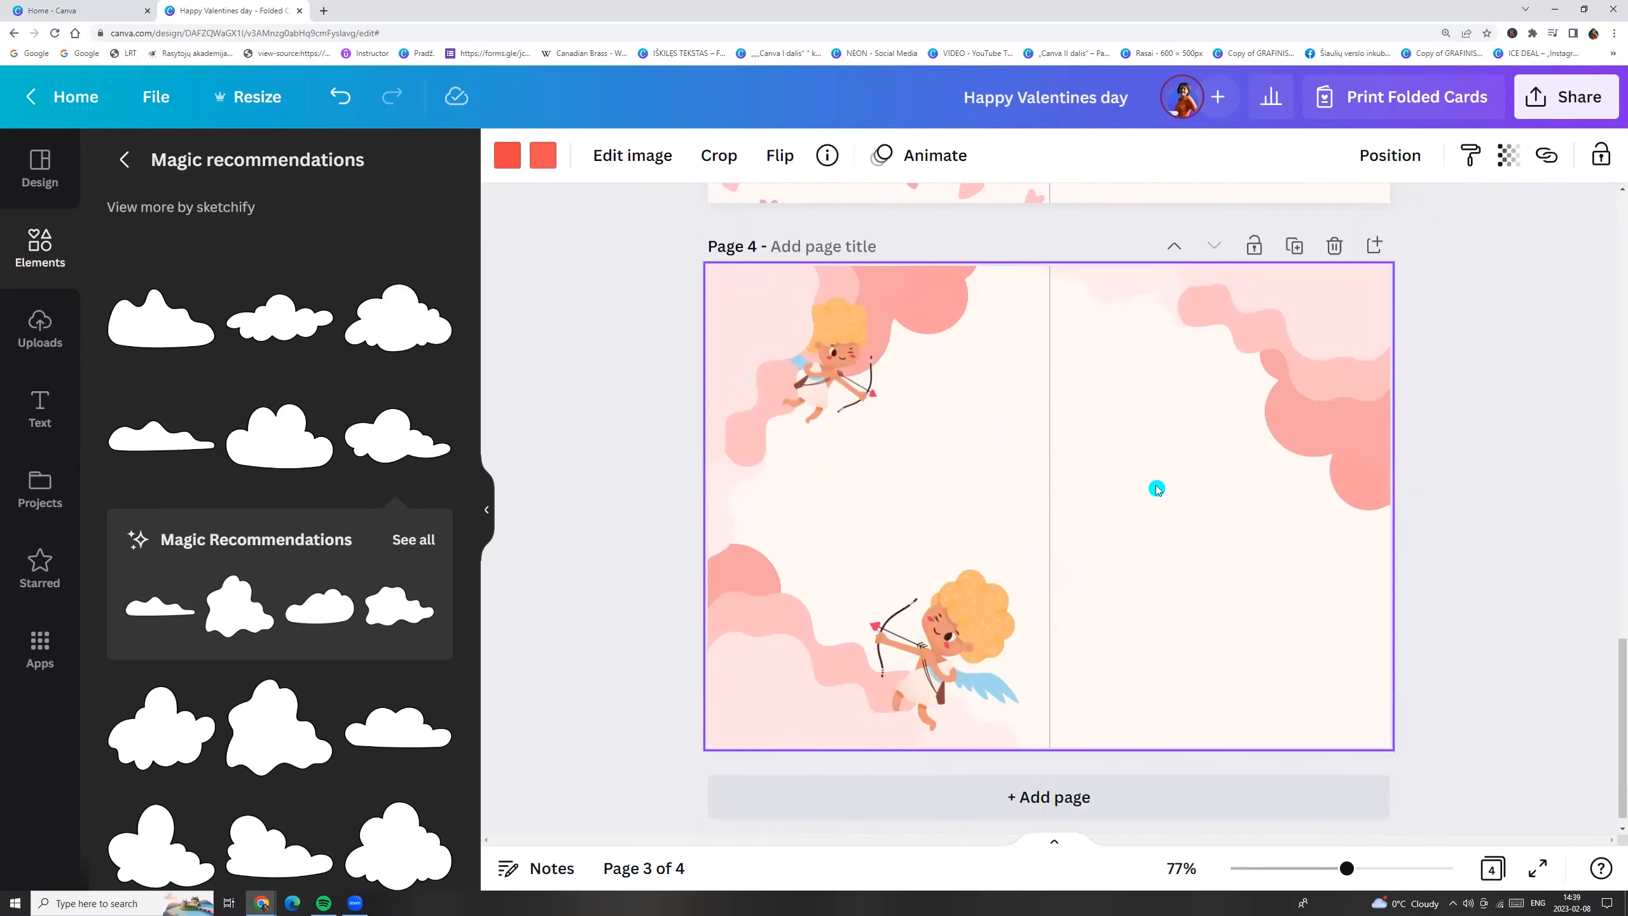
pyautogui.hotkey('ctrl', 'v')
pyautogui.moveTo(1219, 515); pyautogui.dragTo(1223, 583)
pyautogui.click(599, 456)
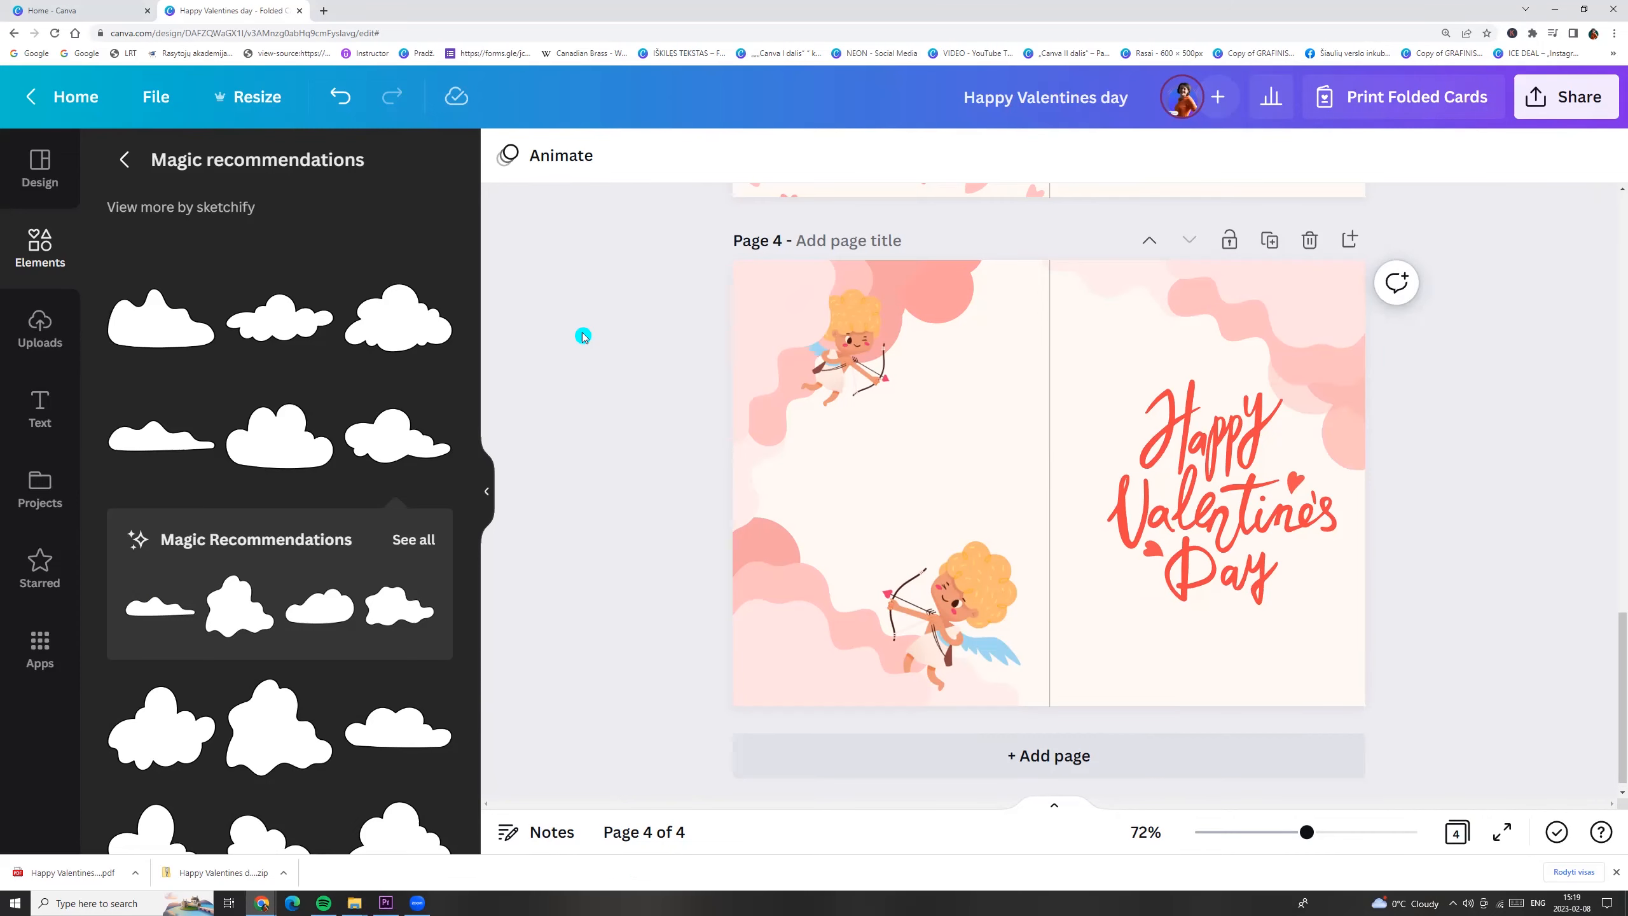
# Open the folded cards print order, check the outside page choice and set the inside page to None
pyautogui.click(1411, 99)
pyautogui.scroll(-1, 1356, 556)
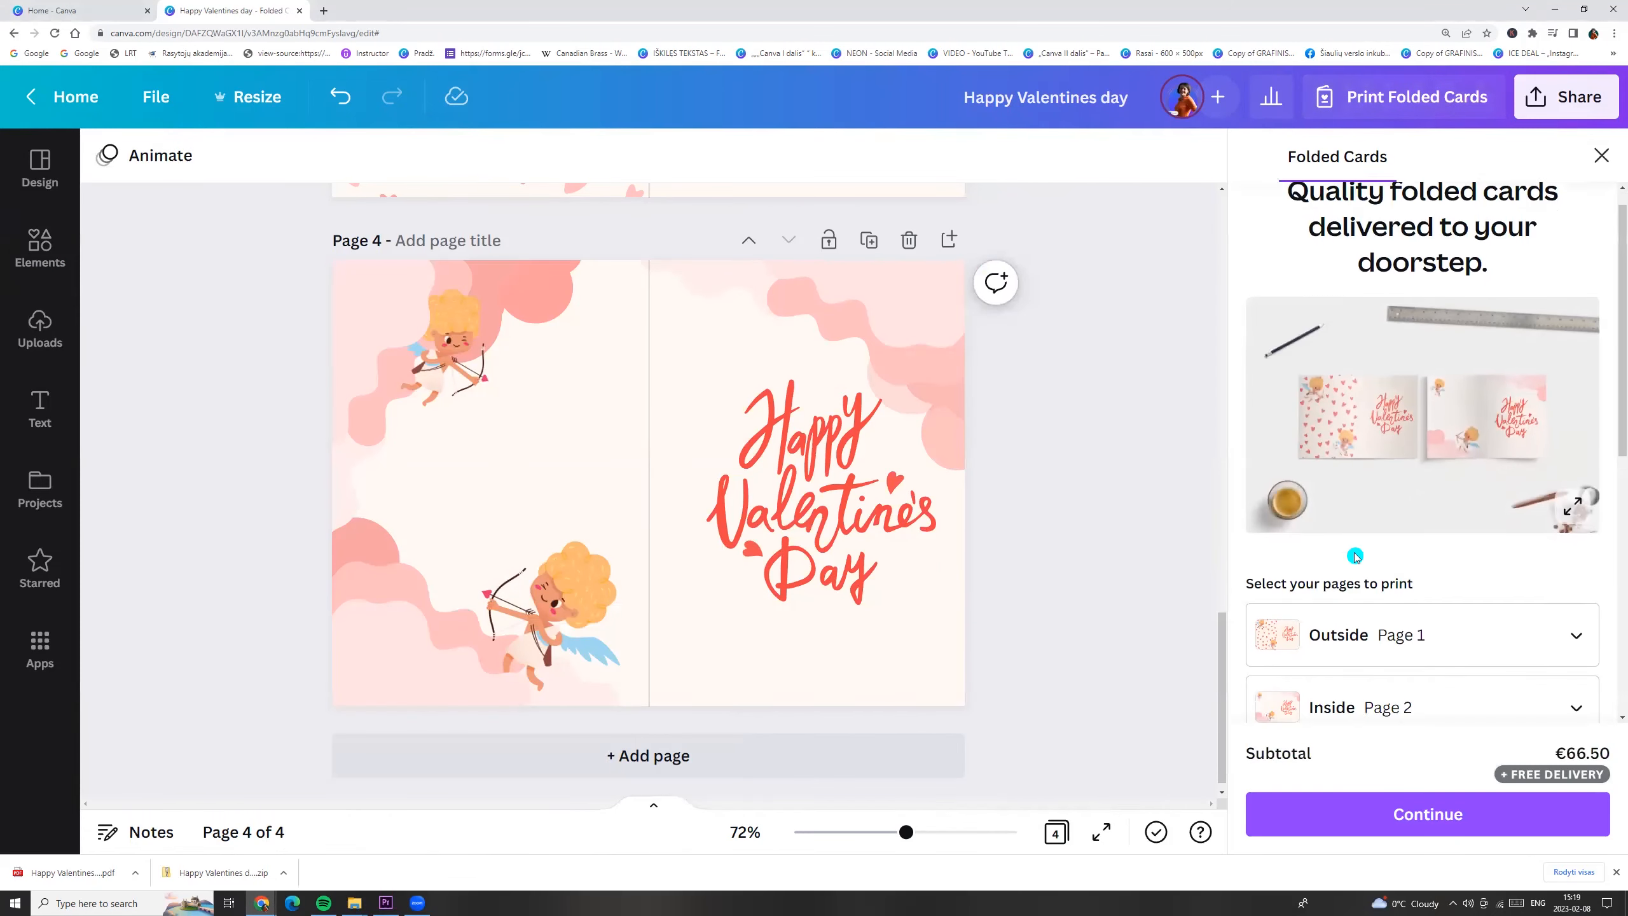
pyautogui.scroll(-5, 1355, 556)
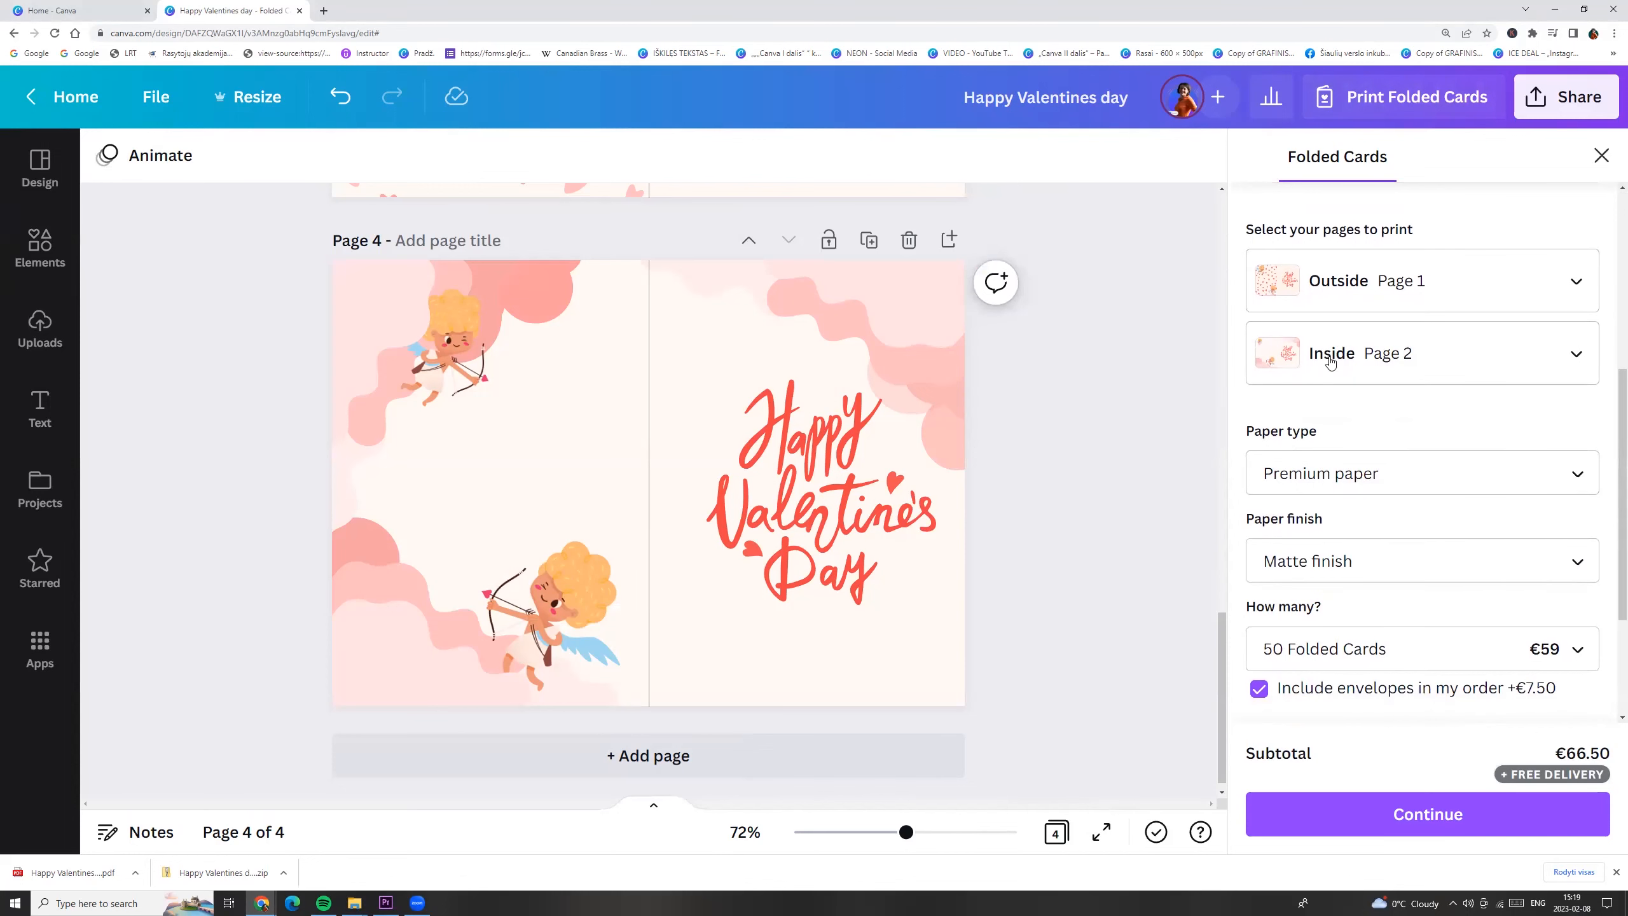
pyautogui.click(1320, 279)
pyautogui.click(1320, 280)
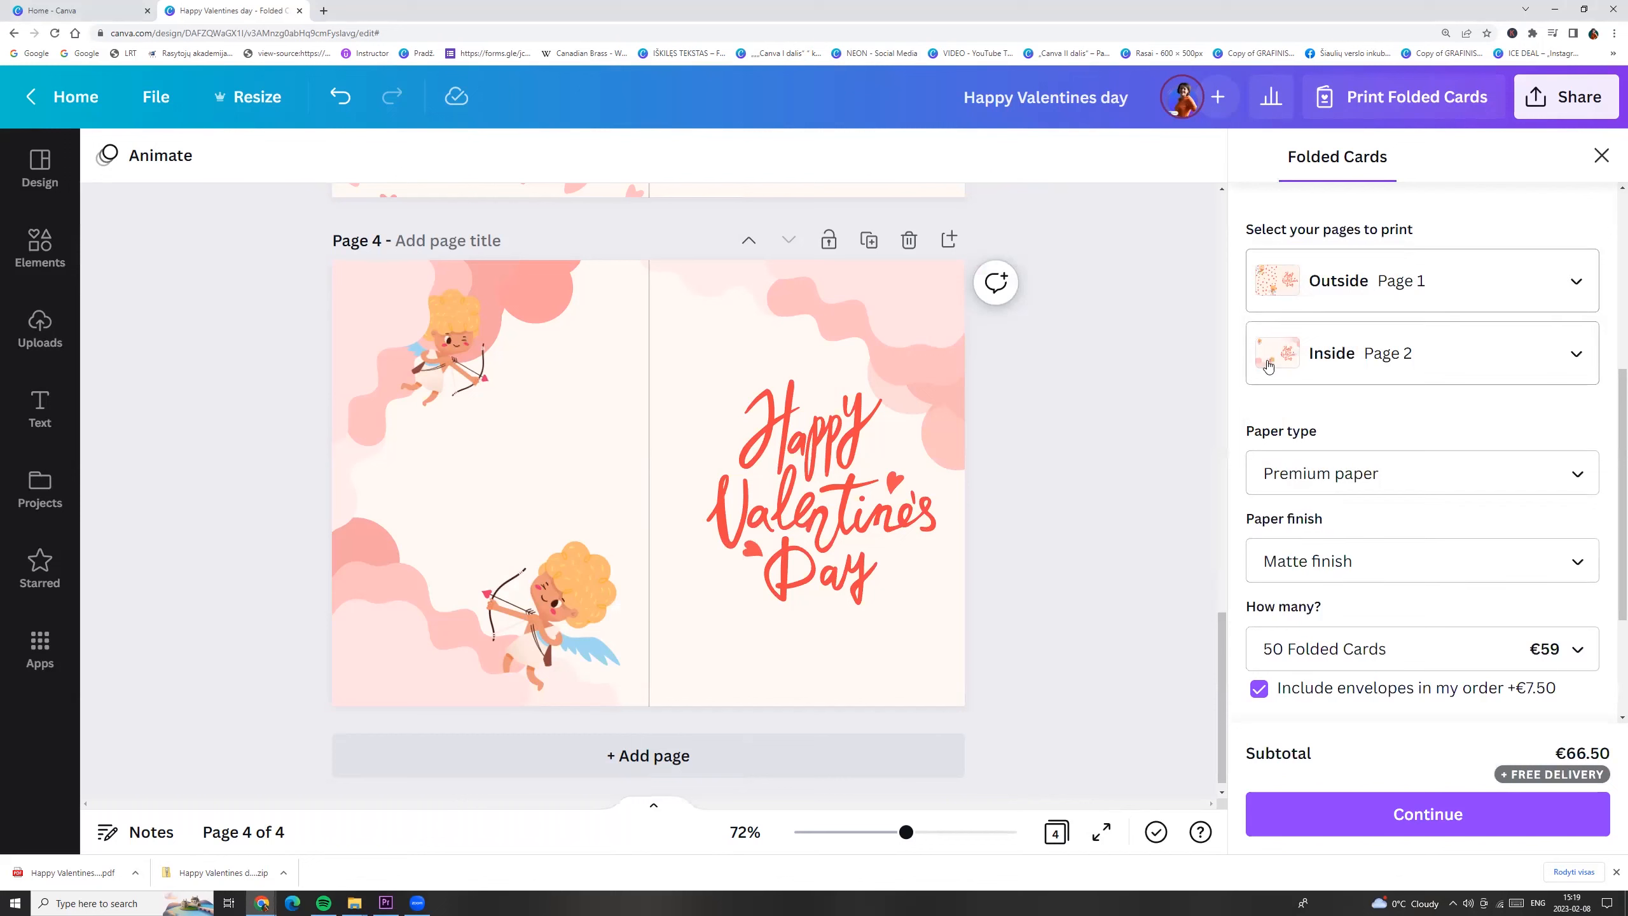
pyautogui.click(1333, 353)
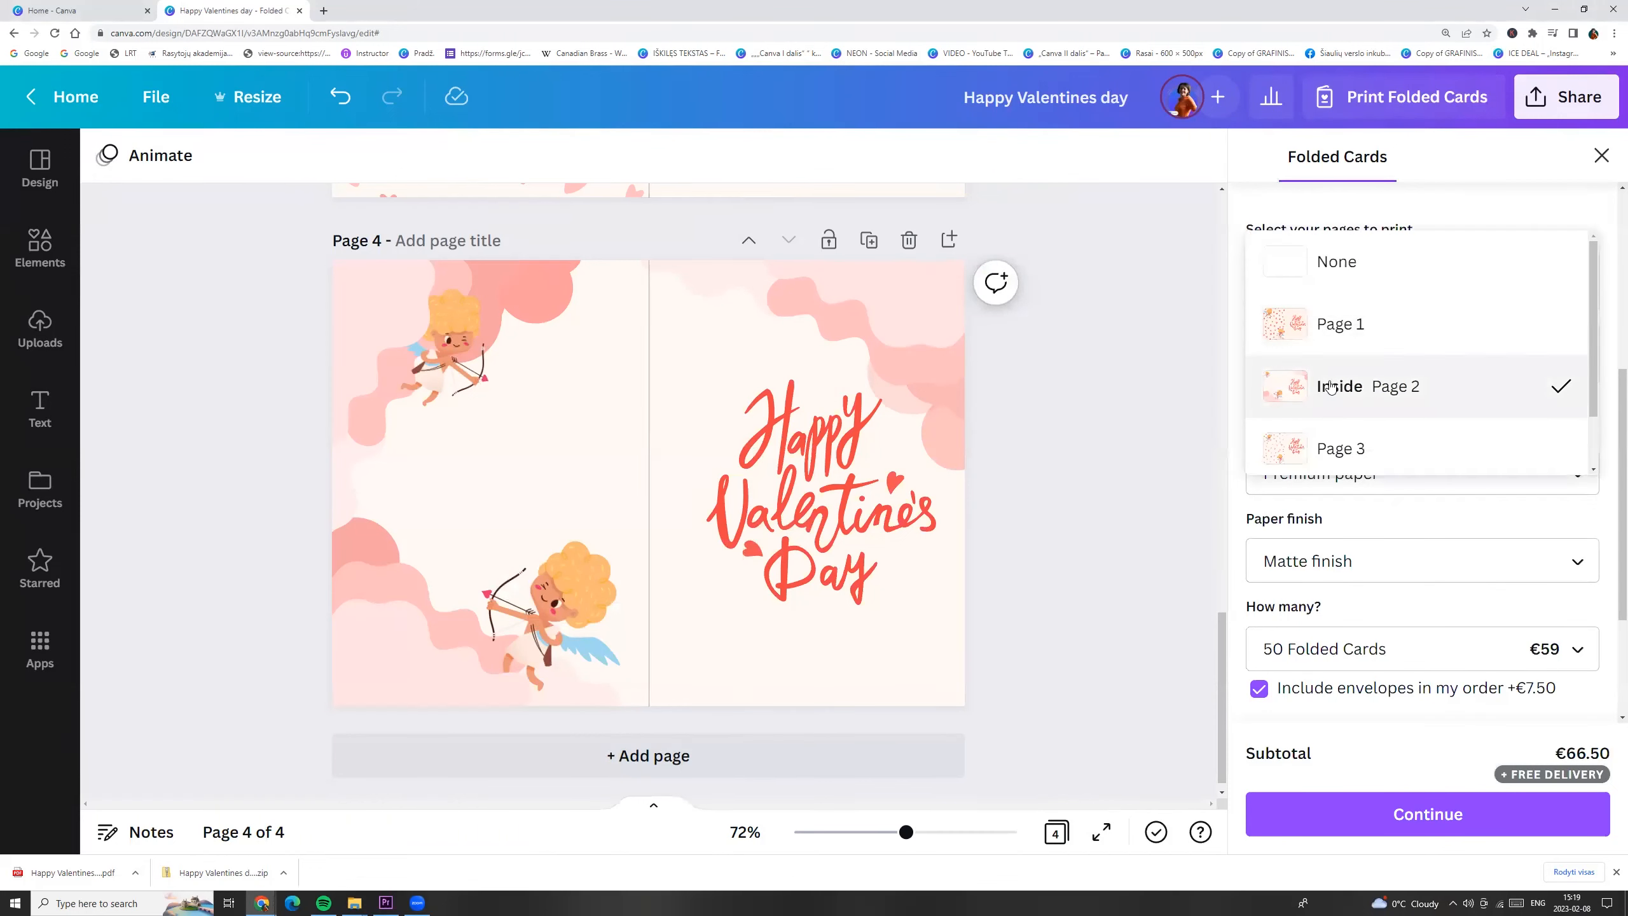
pyautogui.click(1285, 261)
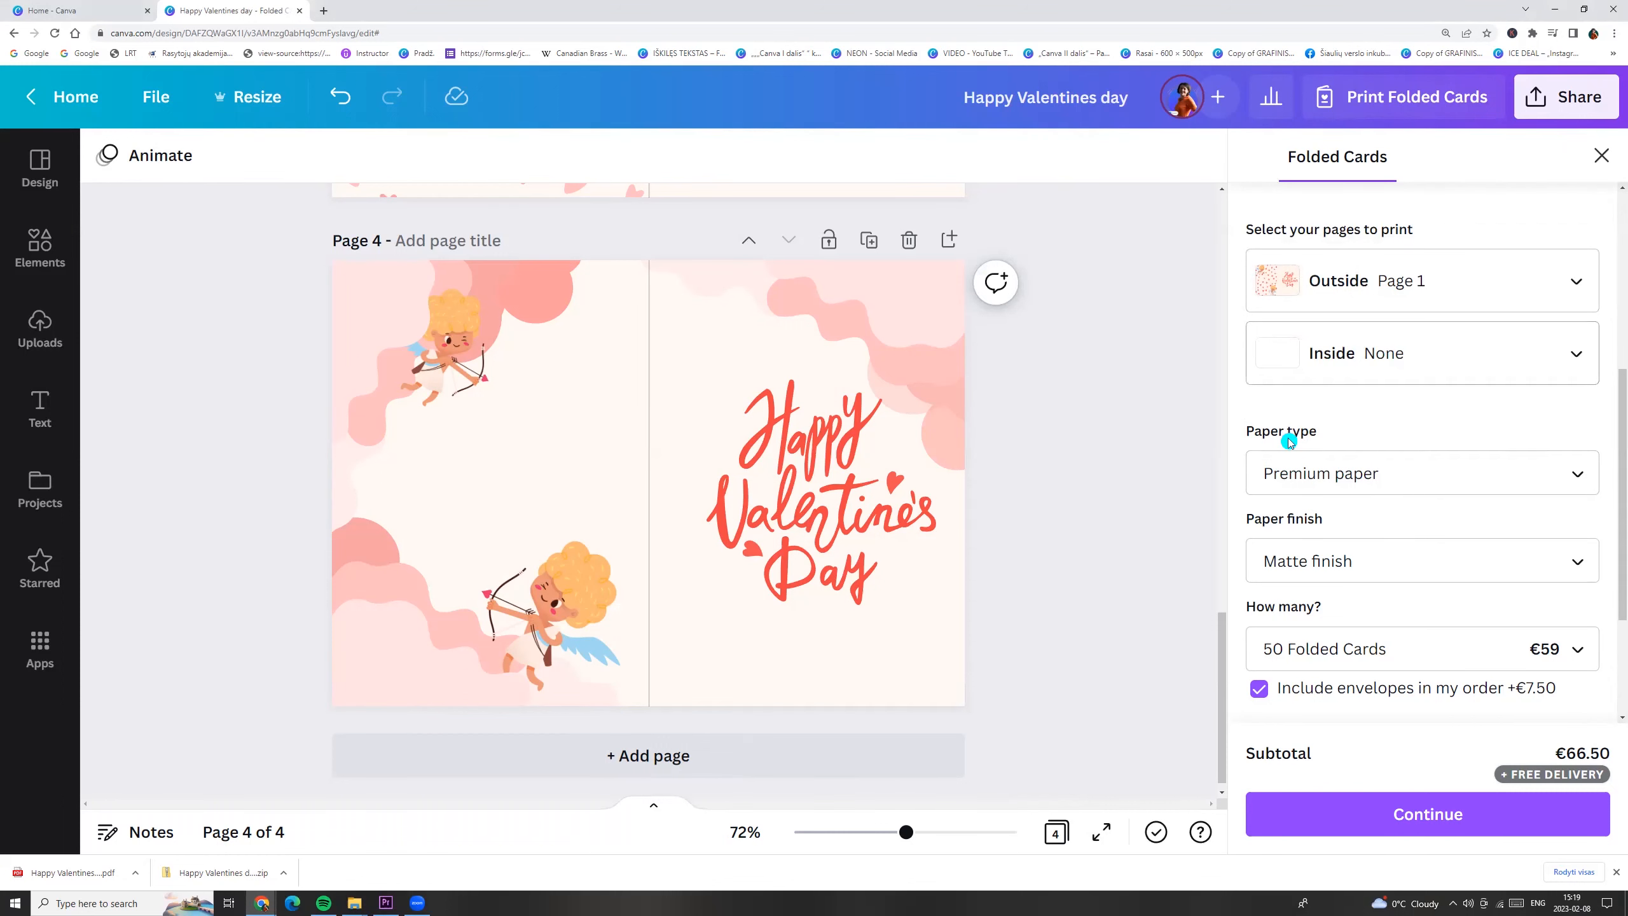
# Examine the available paper types, paper finishes and order quantities for the folded cards
pyautogui.click(1327, 471)
pyautogui.click(1319, 481)
pyautogui.click(1322, 574)
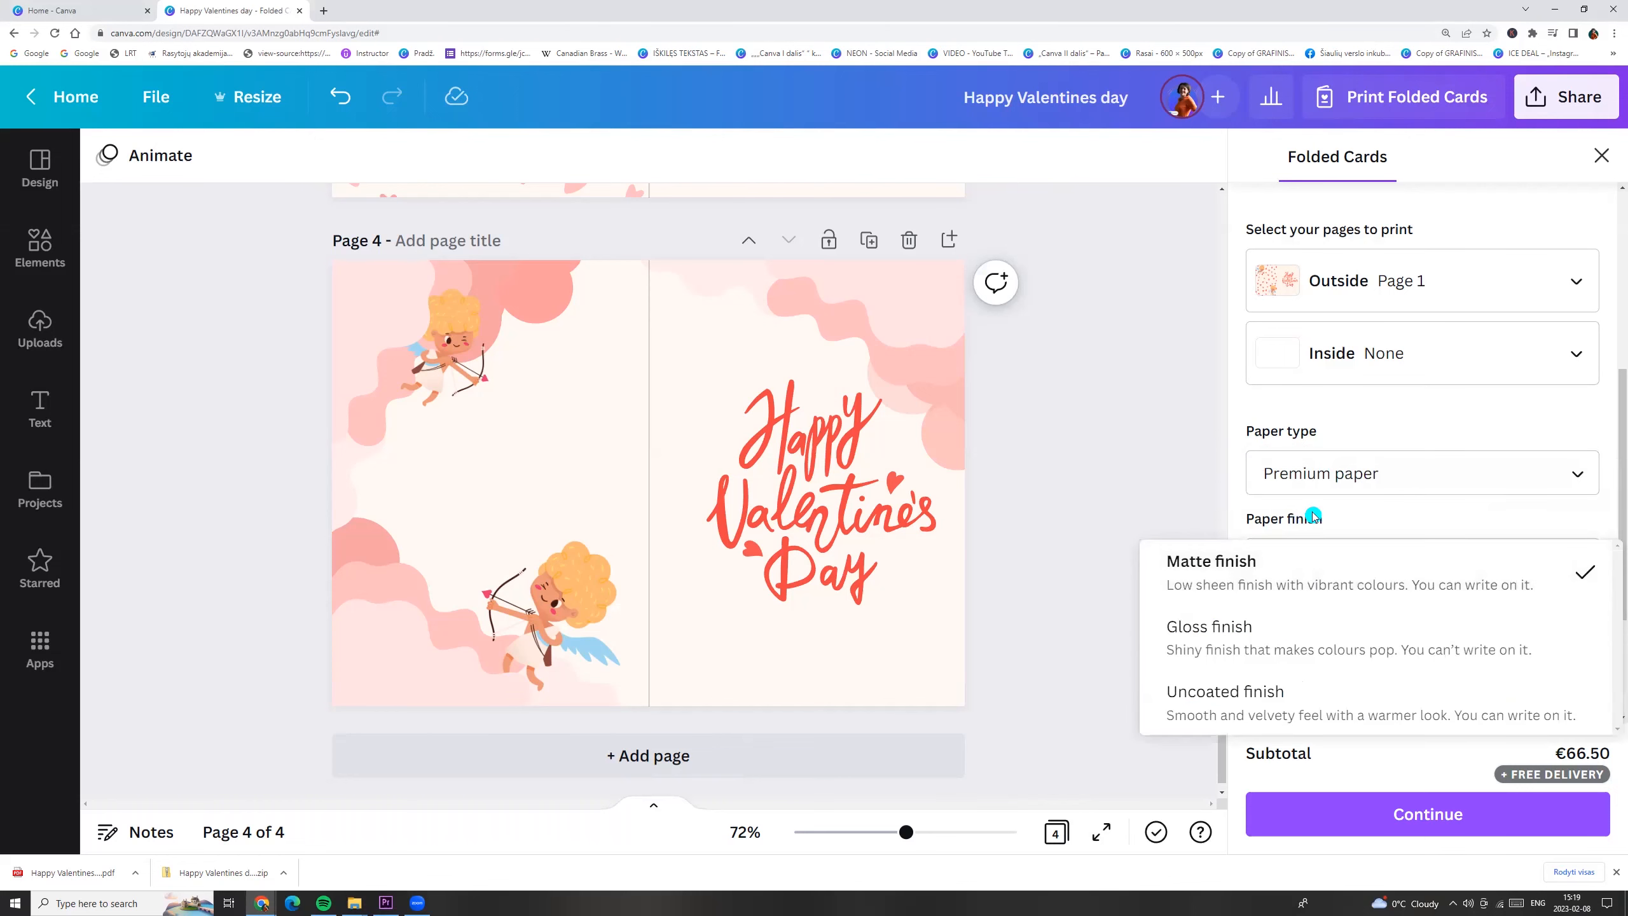
pyautogui.click(1348, 549)
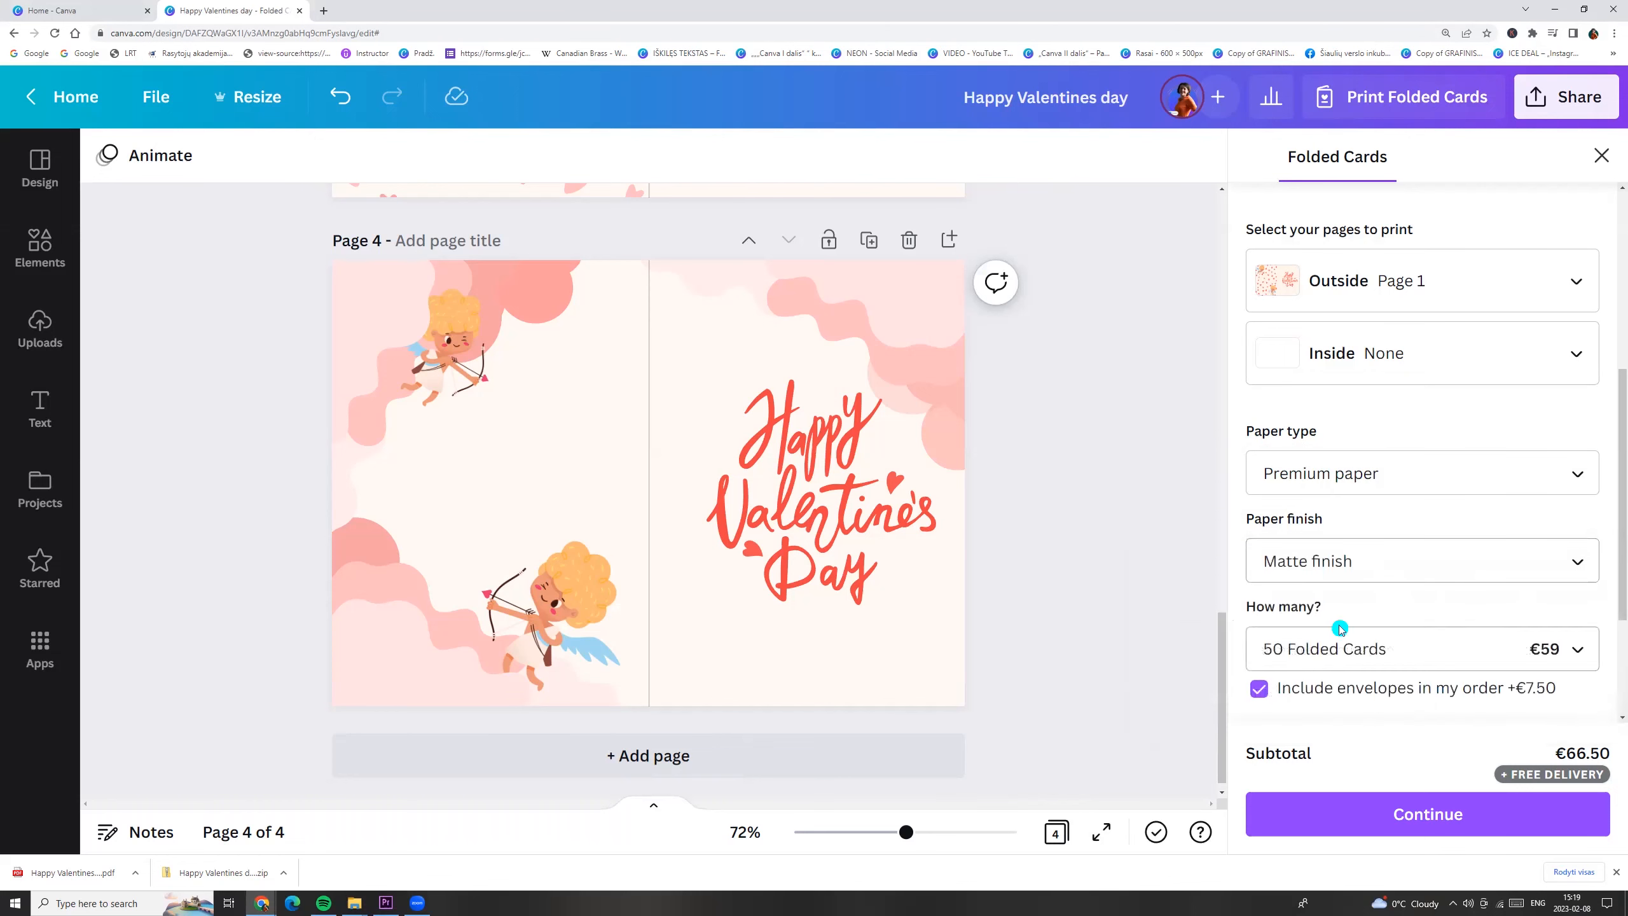
pyautogui.scroll(-3, 1428, 559)
pyautogui.click(1376, 451)
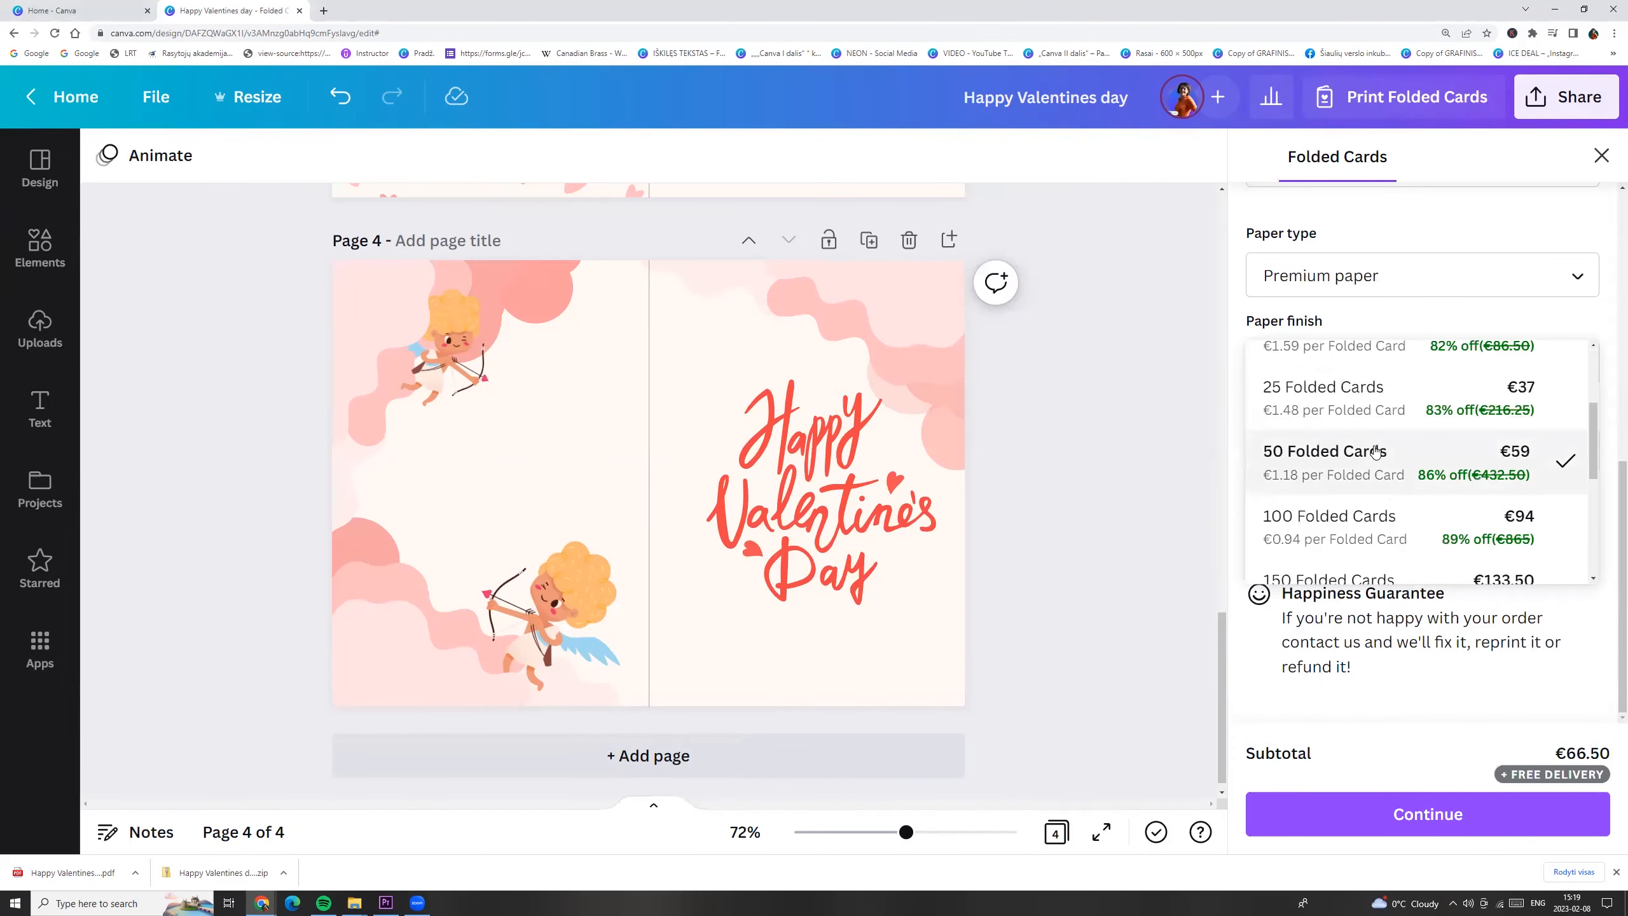
pyautogui.scroll(3, 1383, 452)
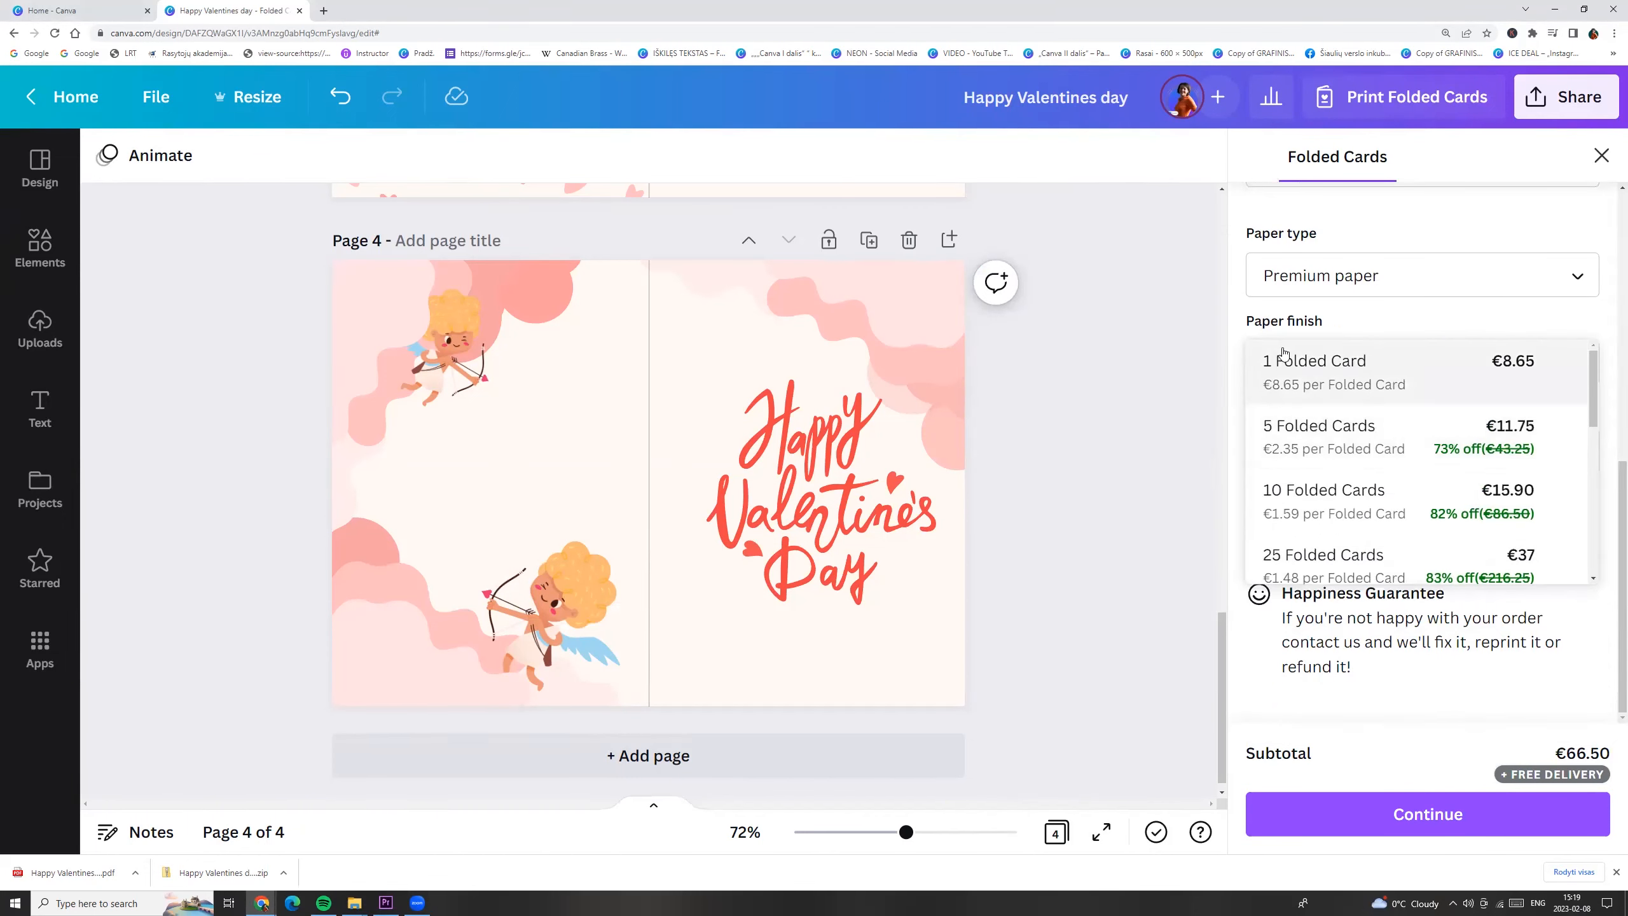
pyautogui.click(1405, 321)
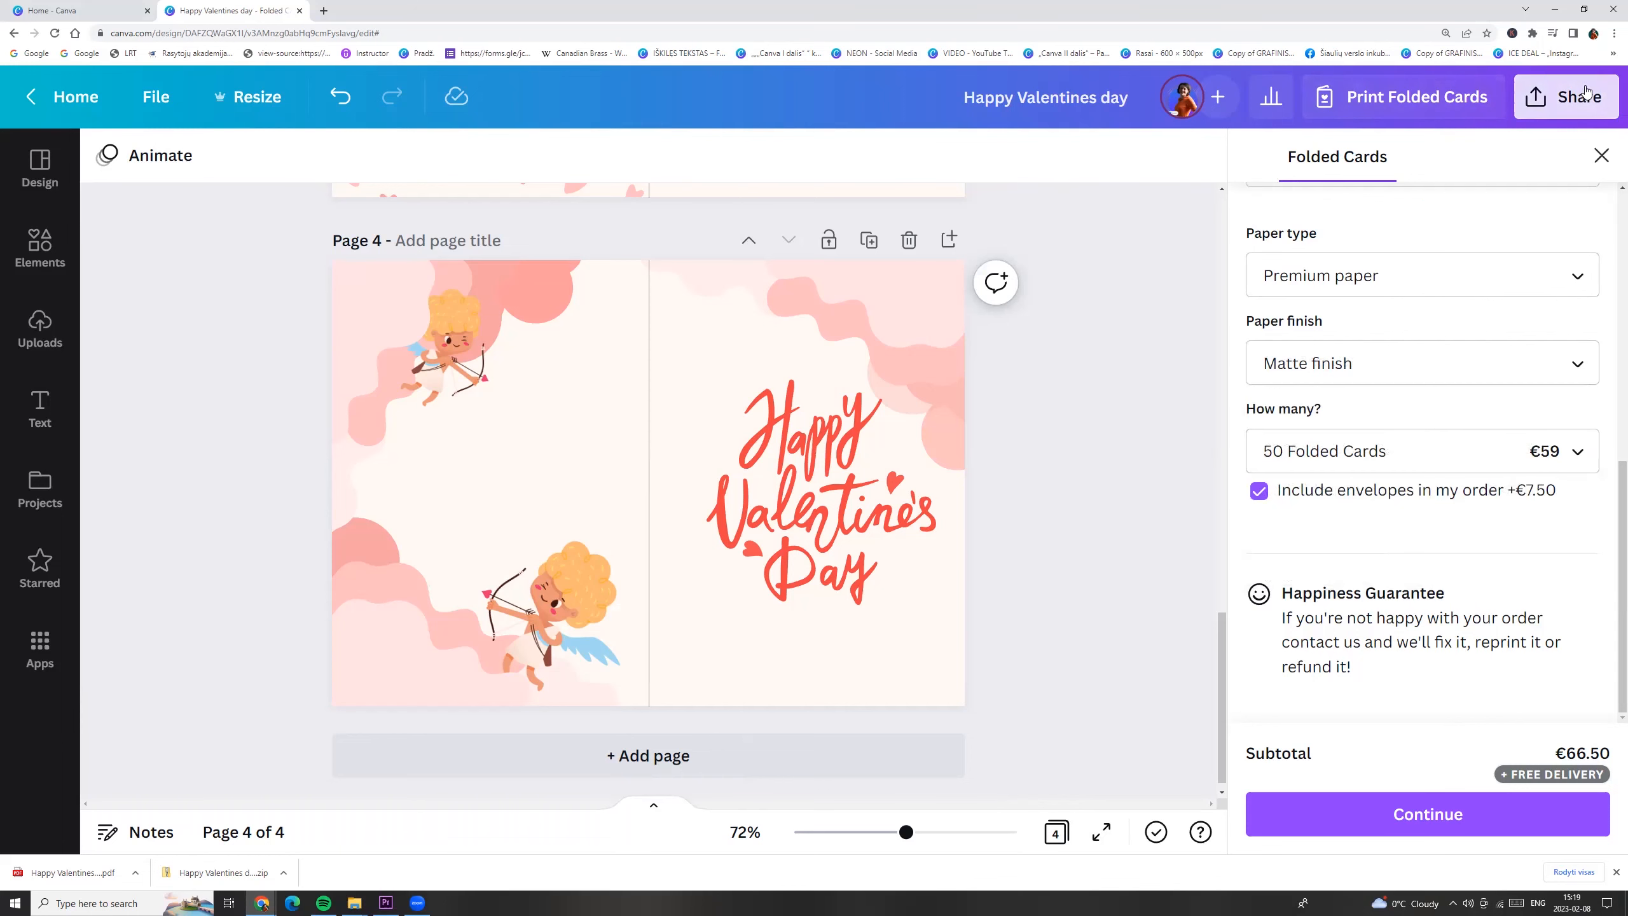
# Open the design's download settings and set the file type to PDF Print
pyautogui.click(1610, 106)
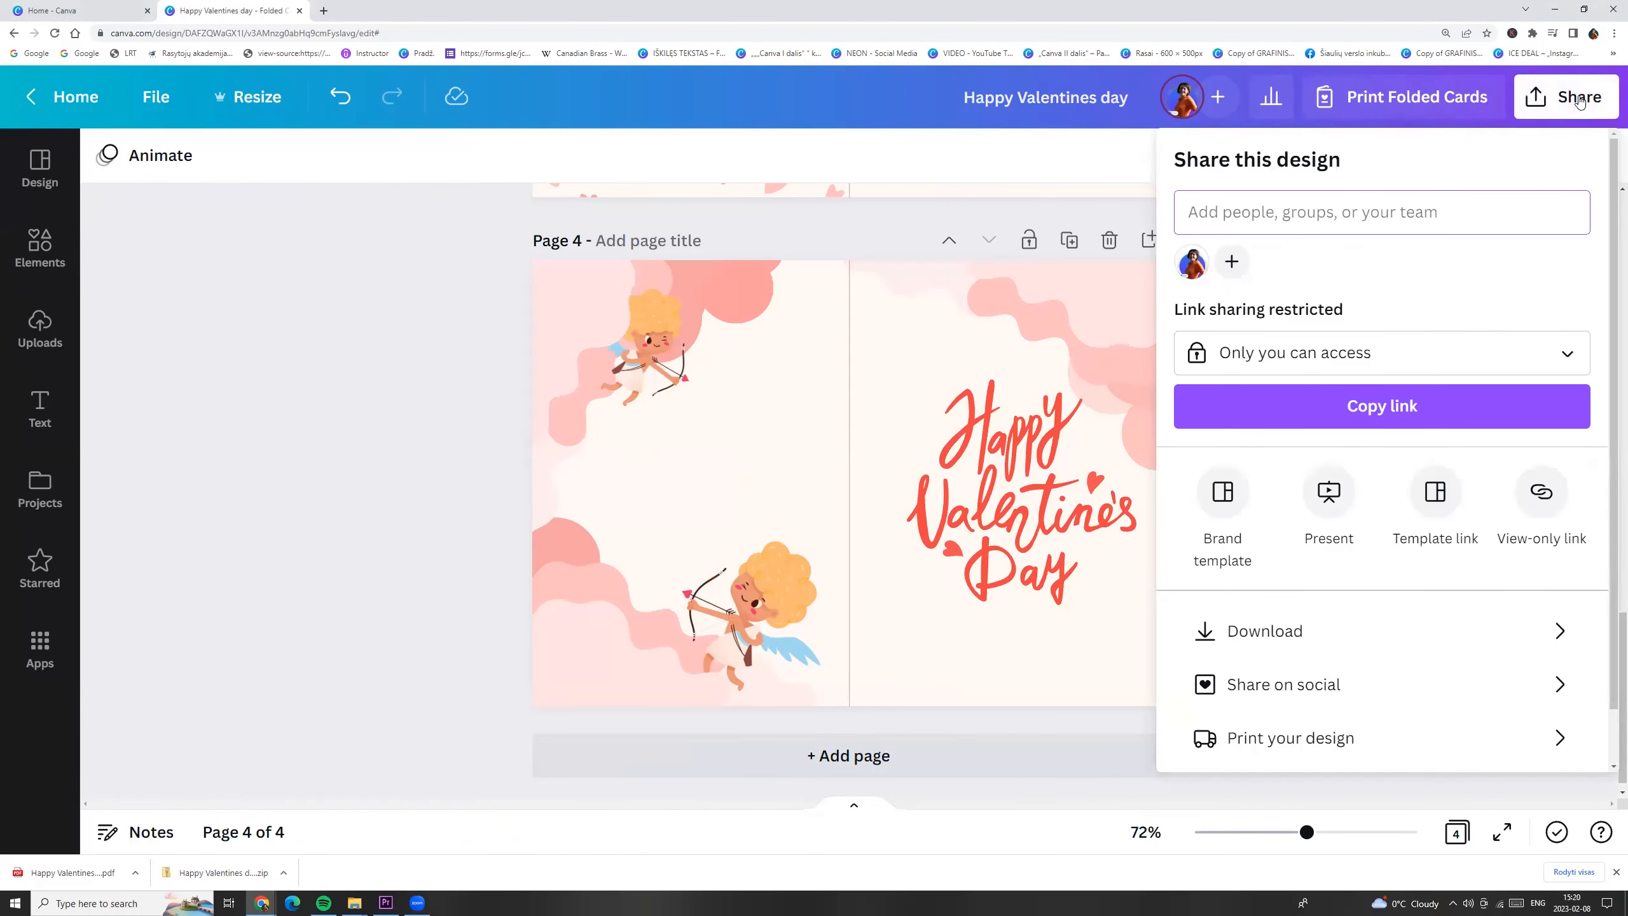
pyautogui.click(1264, 630)
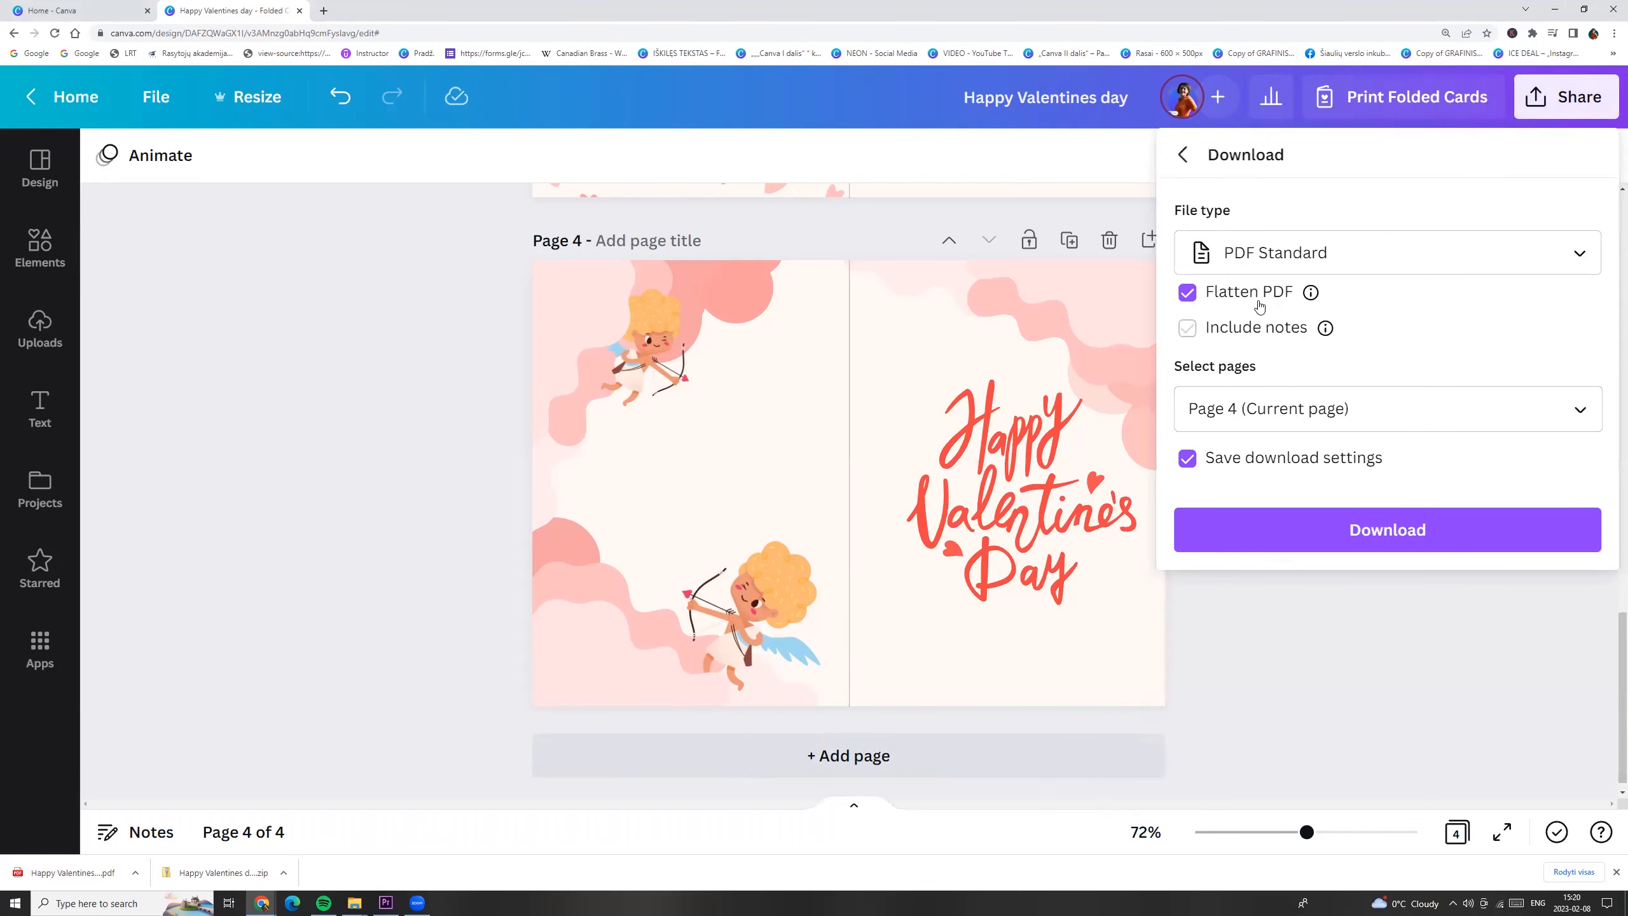
pyautogui.click(1224, 244)
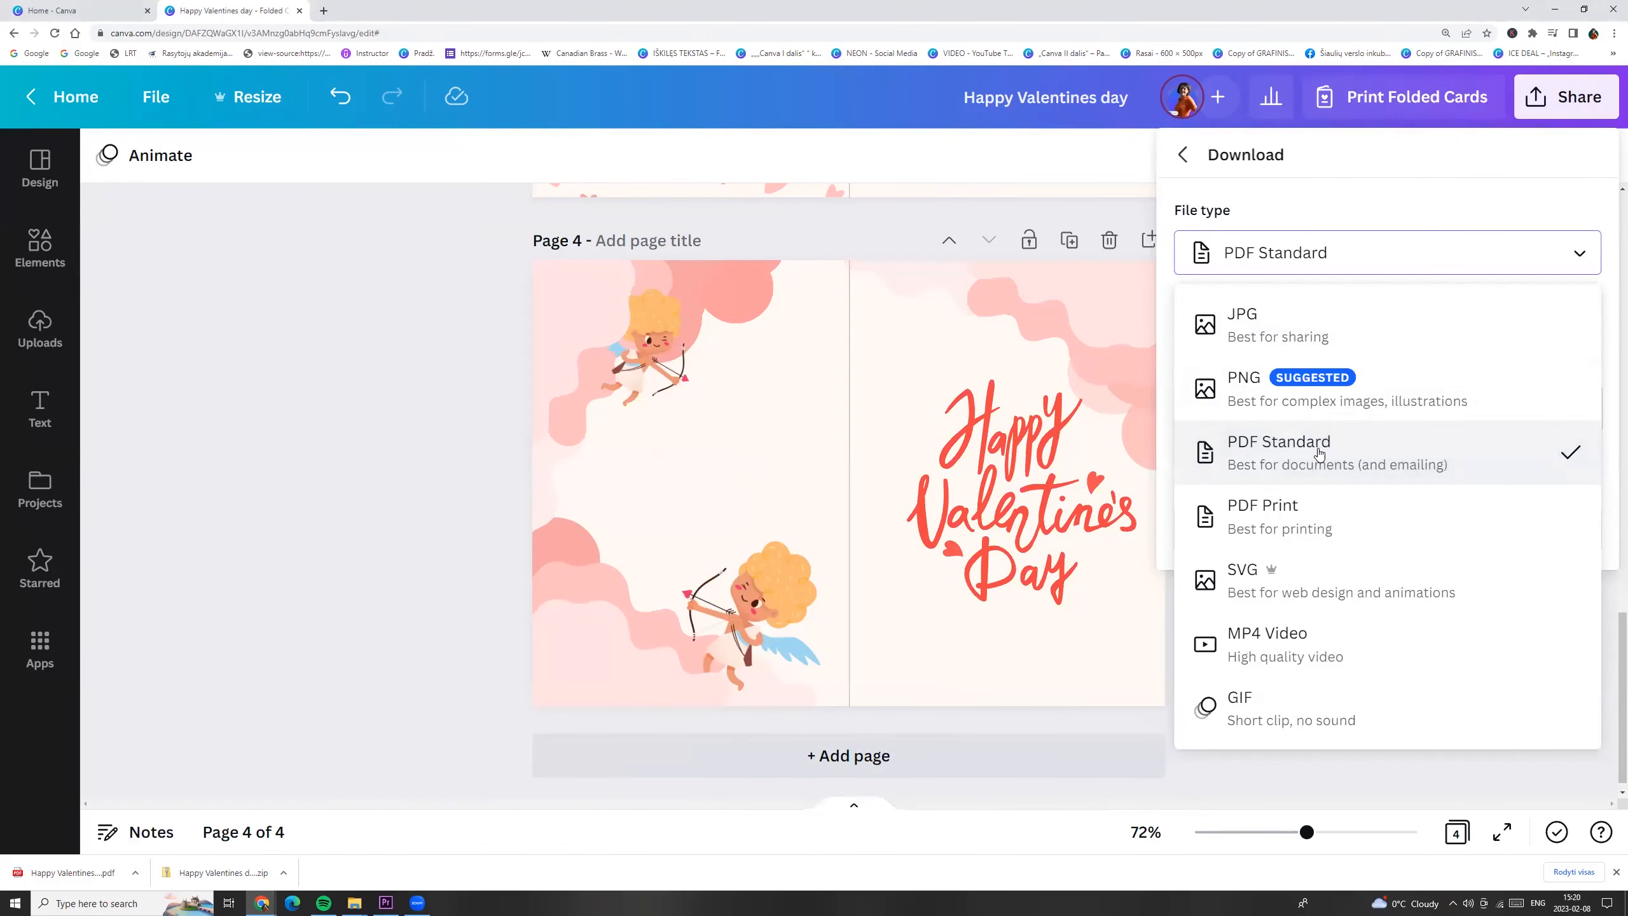
pyautogui.click(1242, 515)
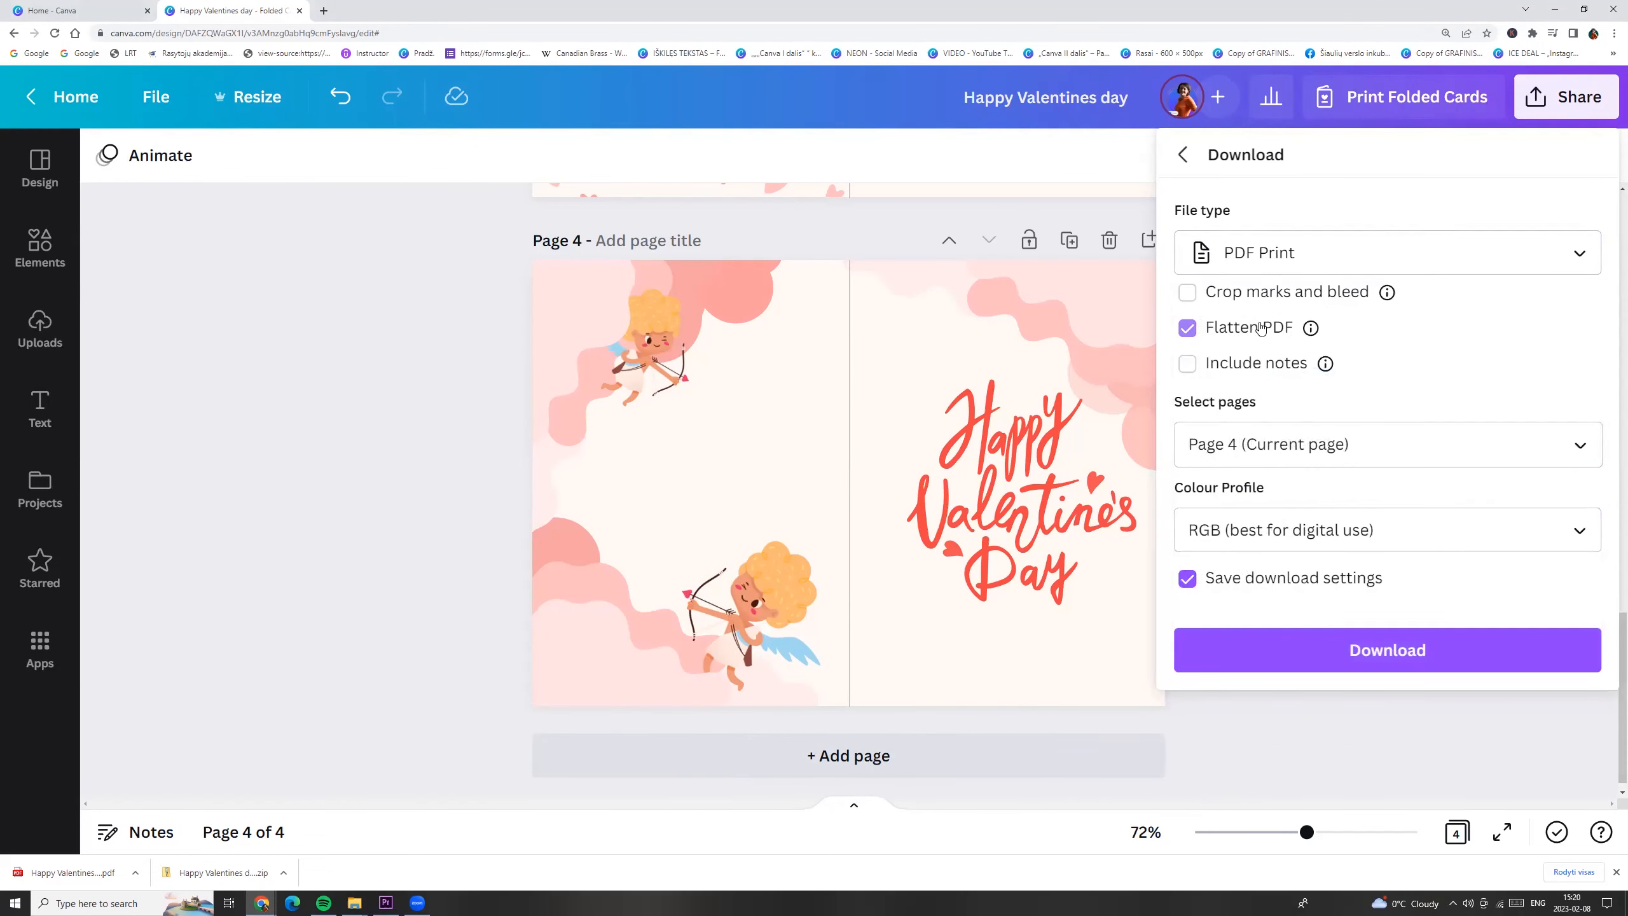
# Limit the download to the current page, page 4
pyautogui.click(1265, 441)
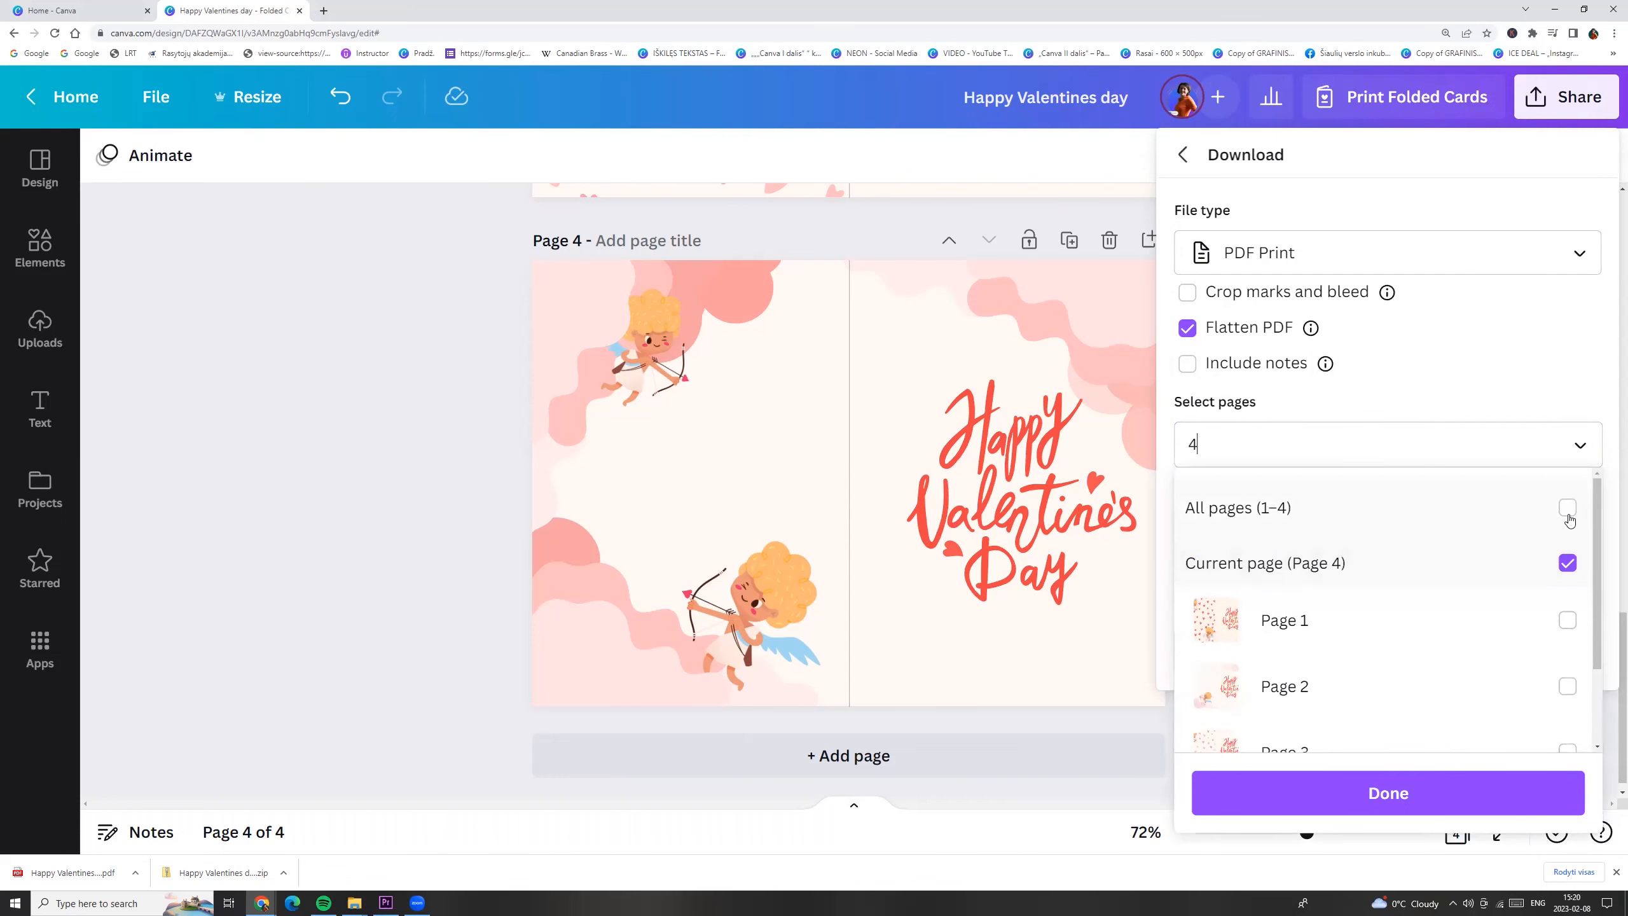
pyautogui.click(1570, 557)
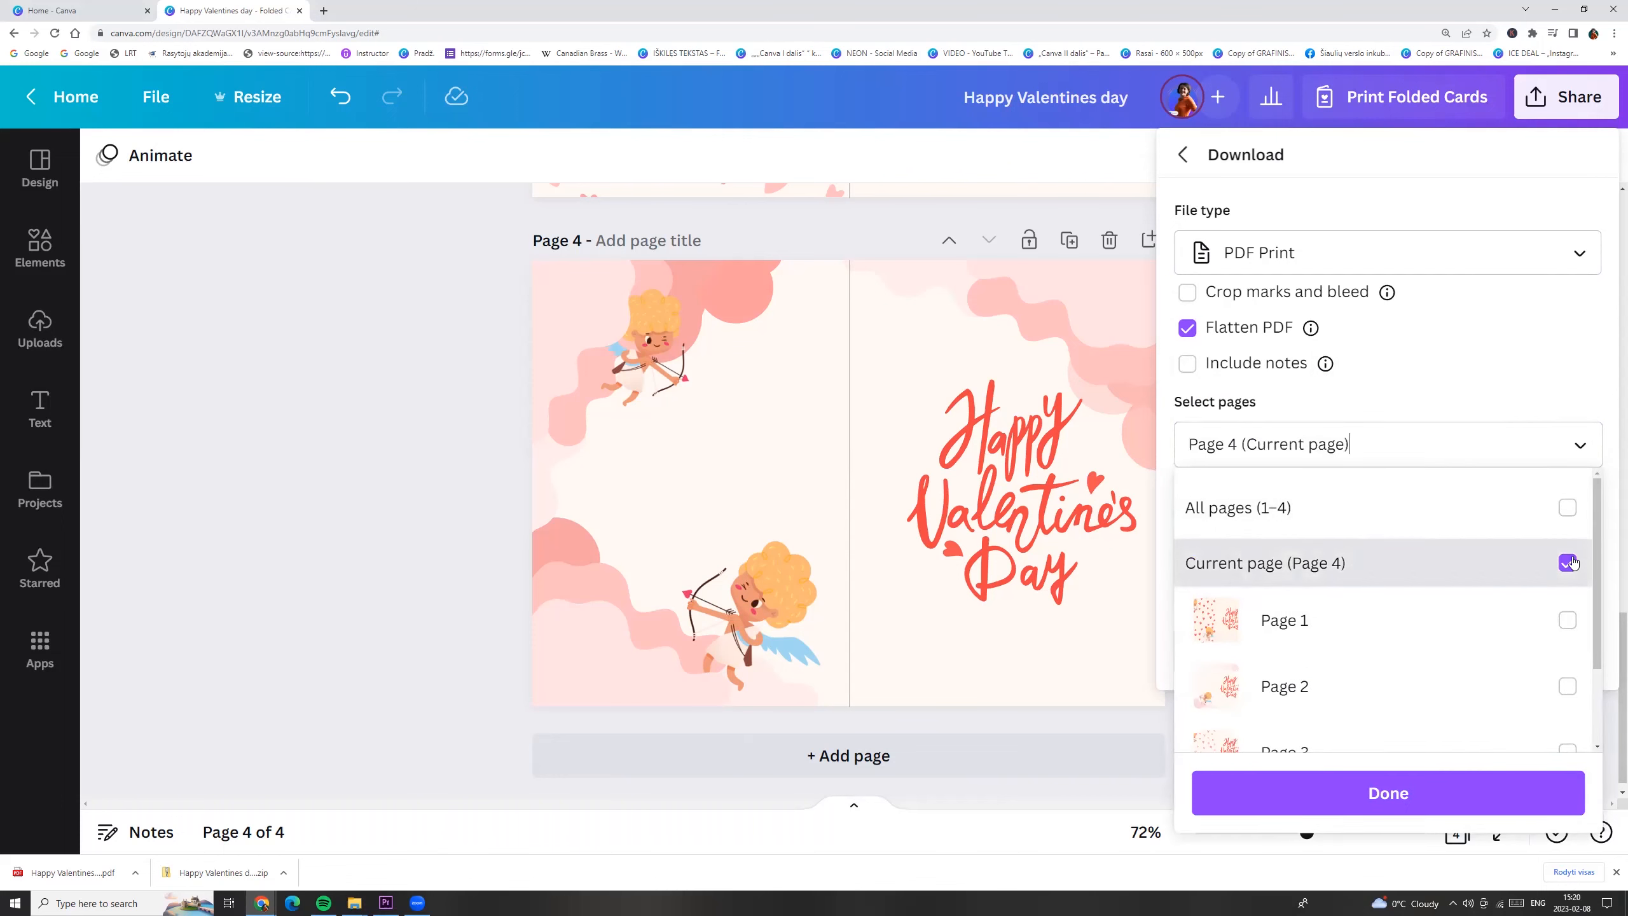
pyautogui.click(1573, 563)
pyautogui.click(1572, 563)
pyautogui.click(1381, 792)
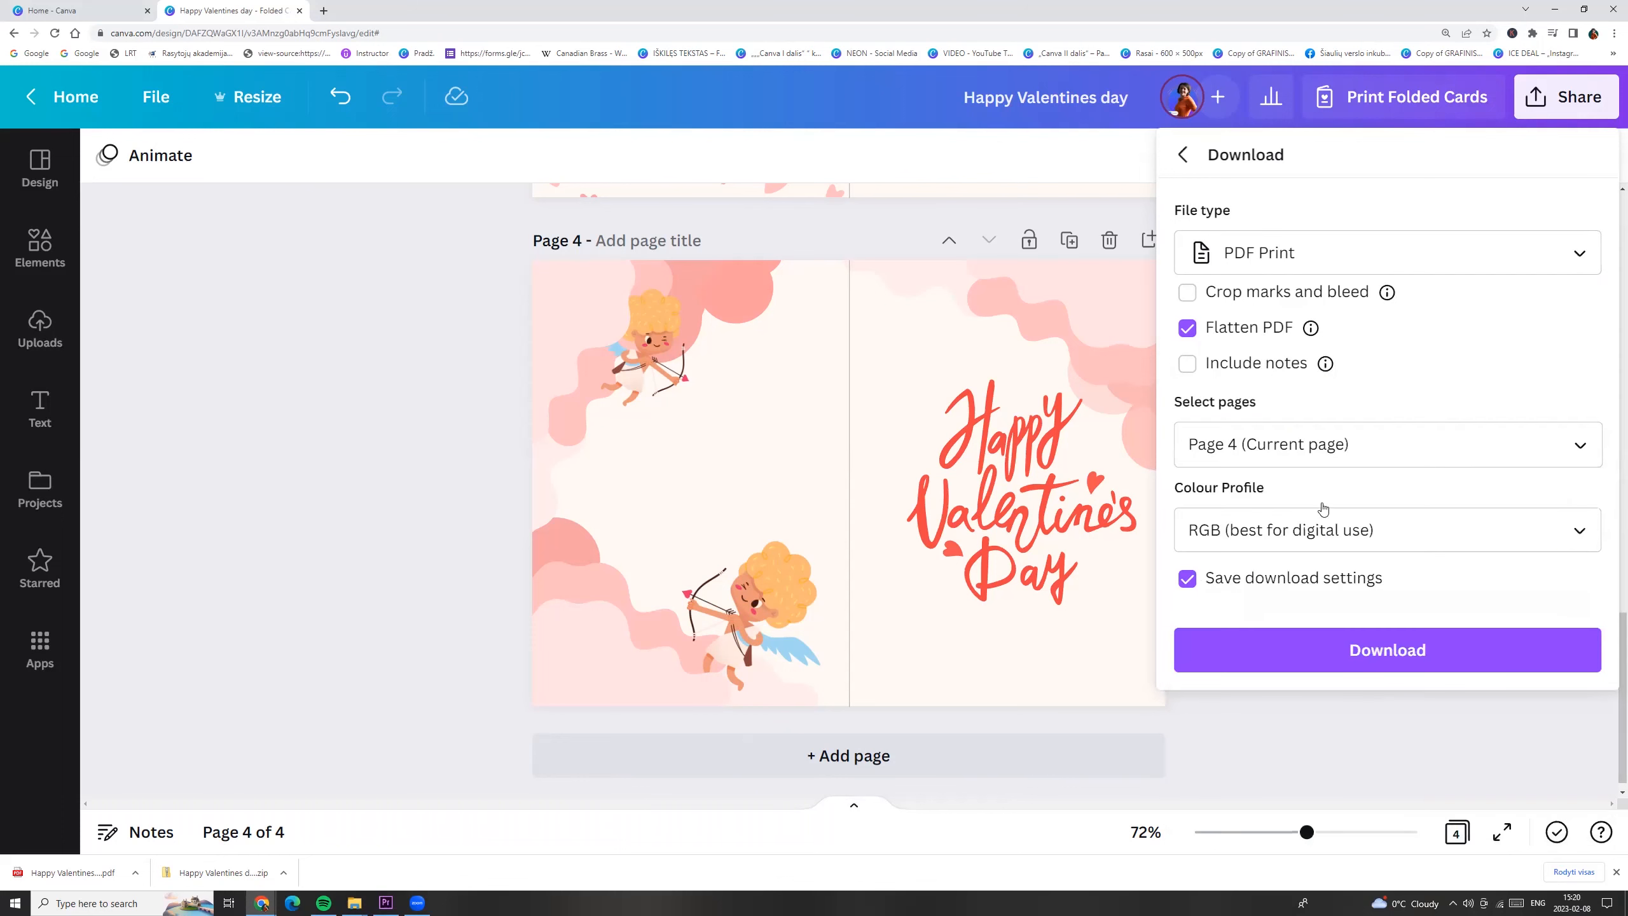
# Check the colour profile options, keep RGB (best for digital use) and download the PDF
pyautogui.click(1266, 529)
pyautogui.click(1263, 527)
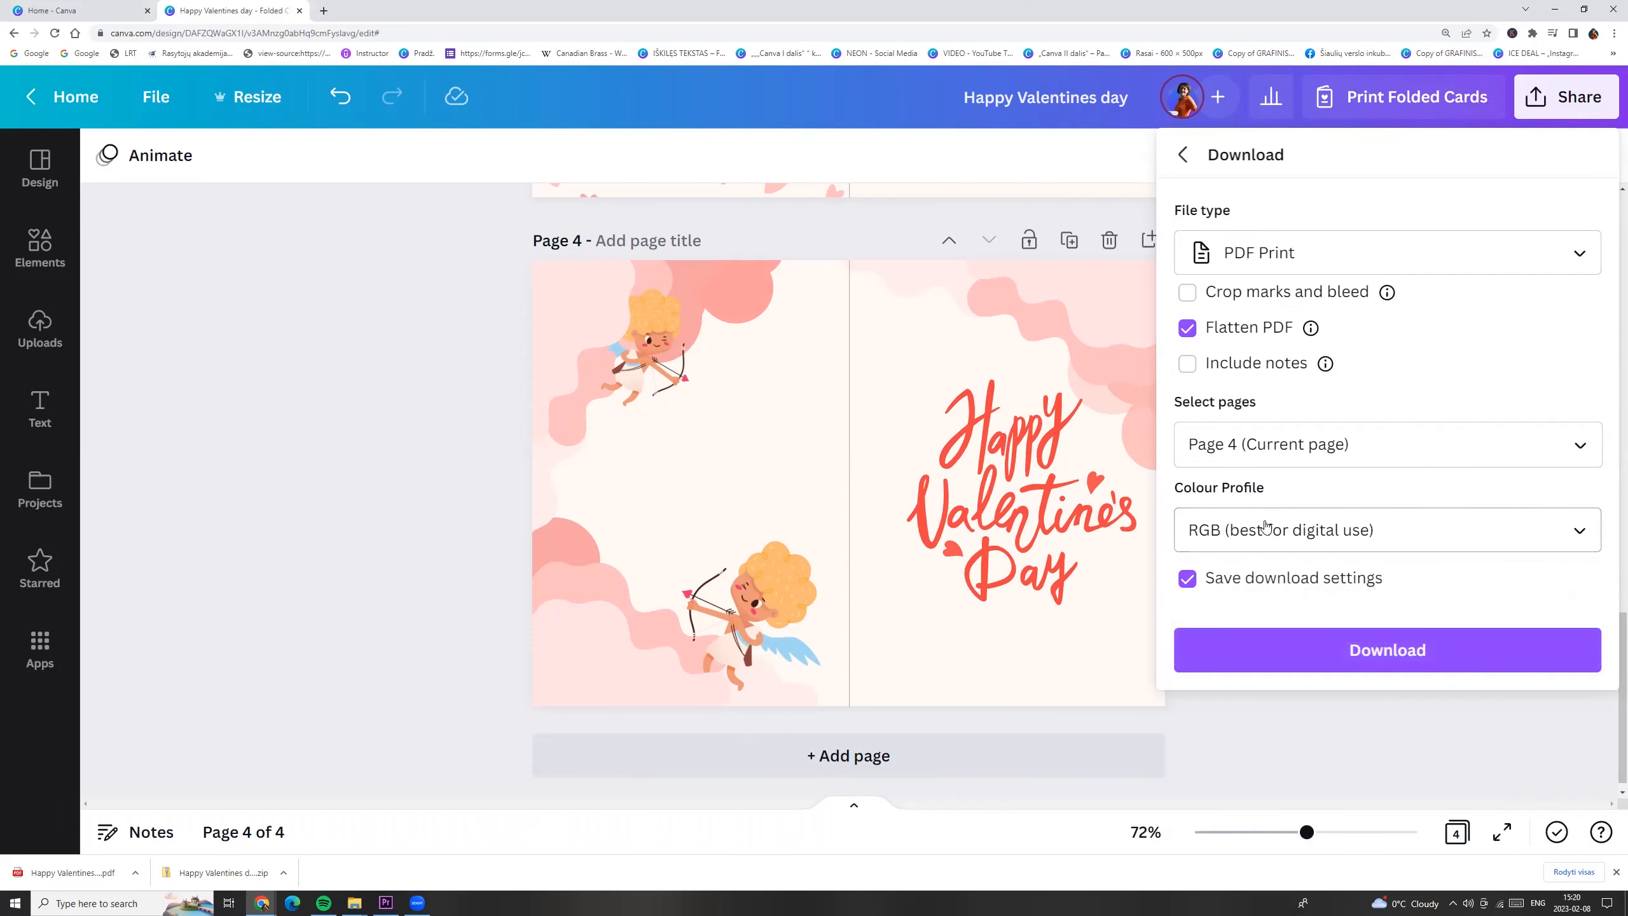
pyautogui.click(1342, 549)
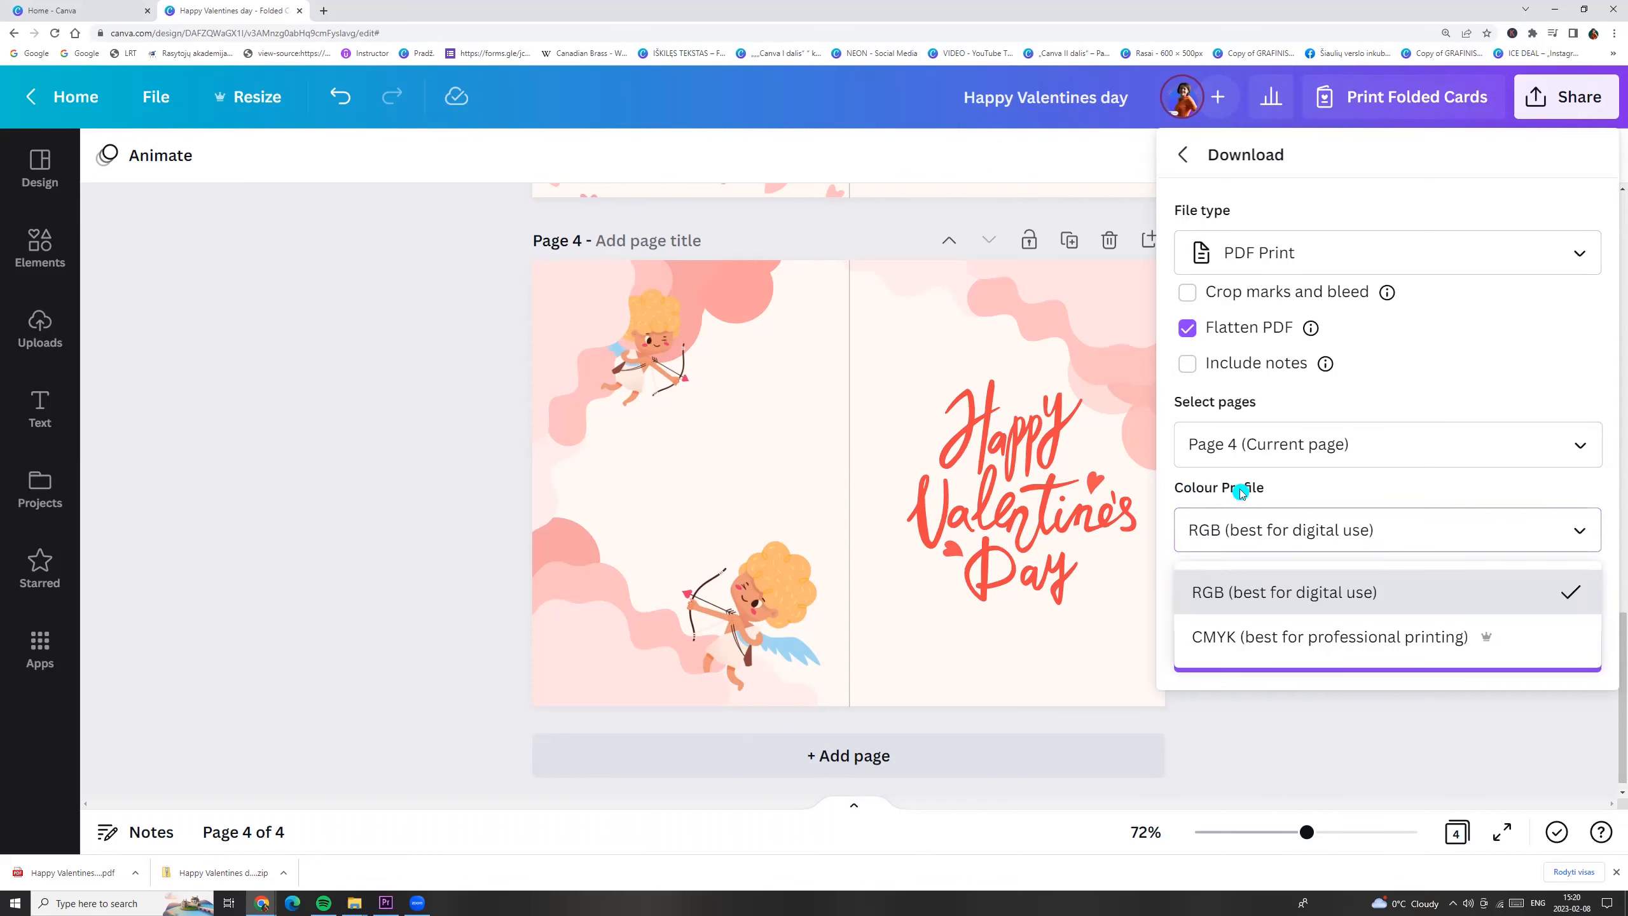
pyautogui.click(1332, 545)
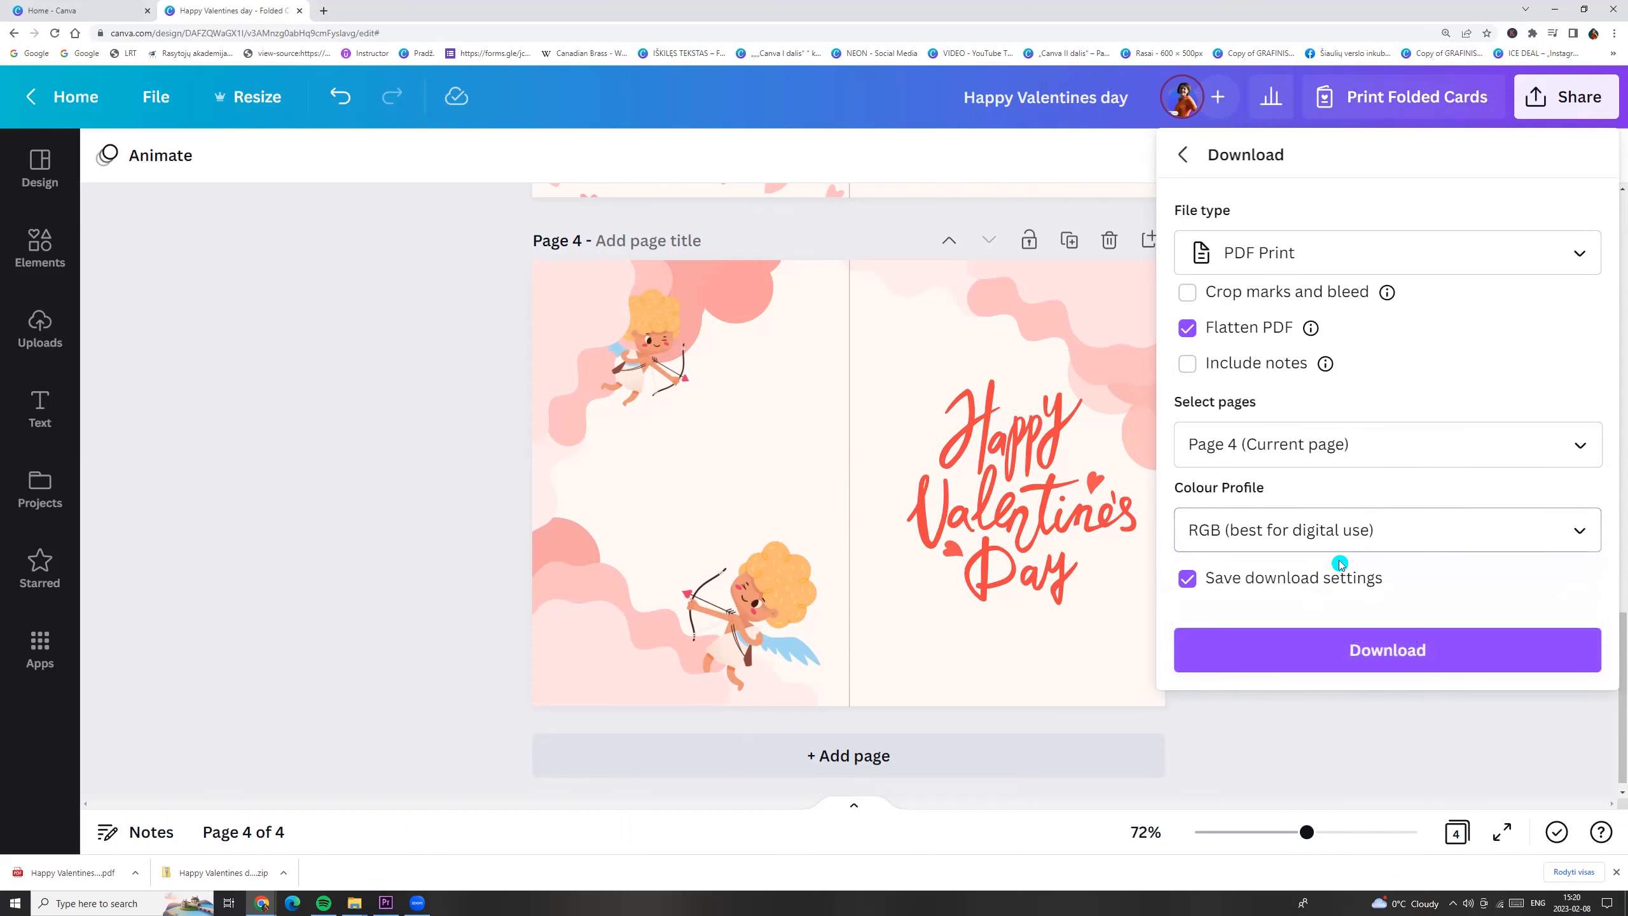
pyautogui.click(1358, 649)
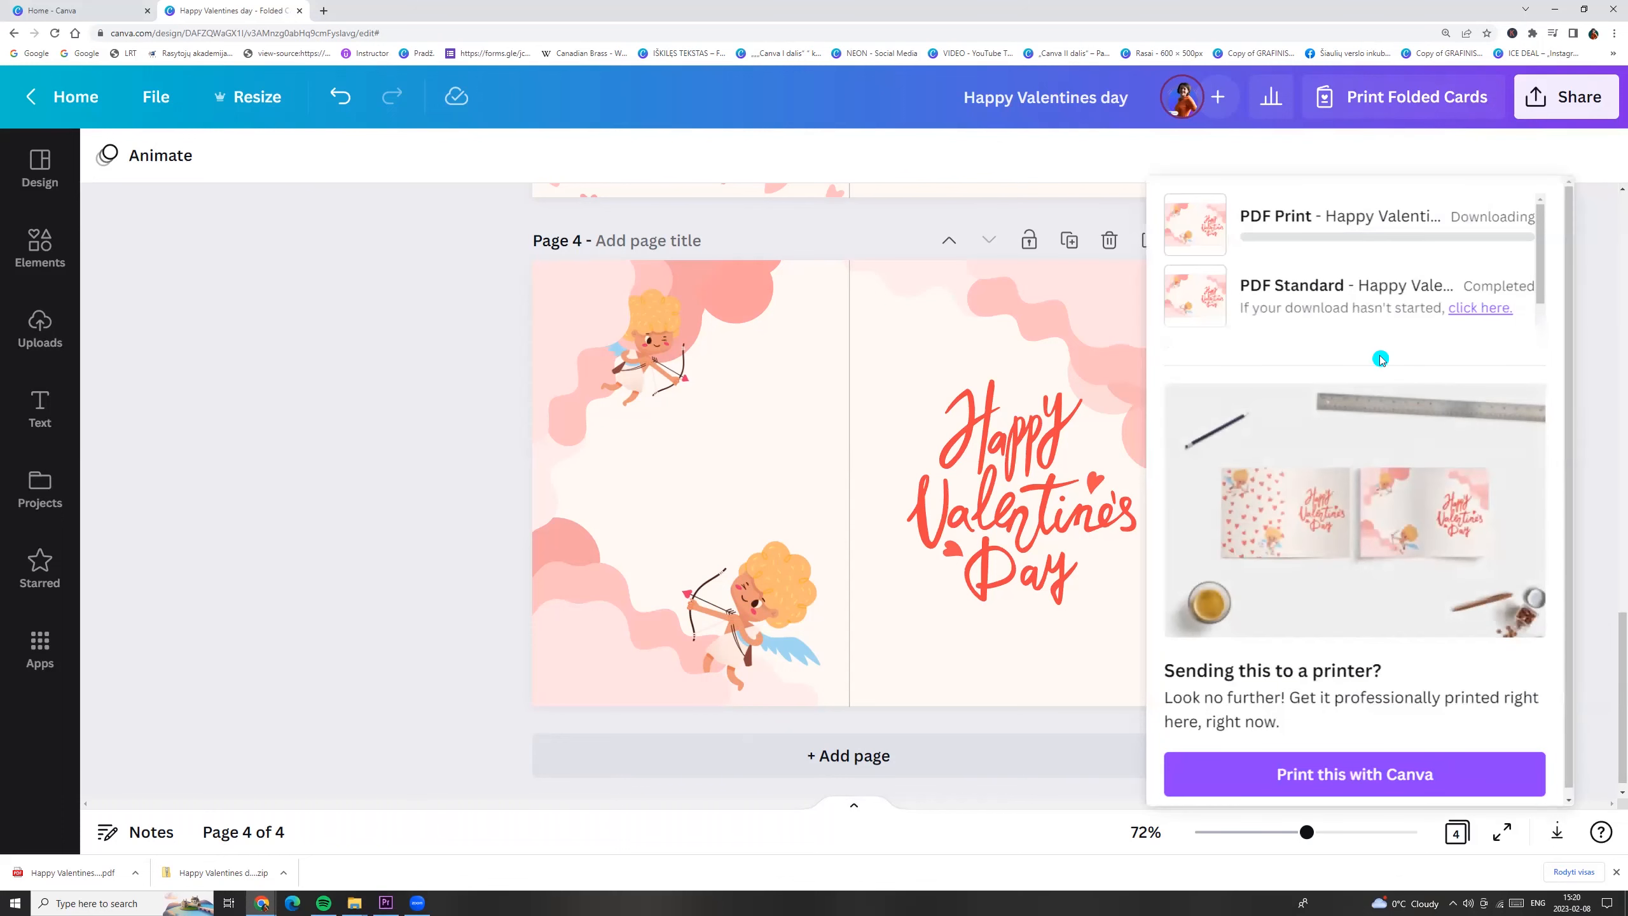